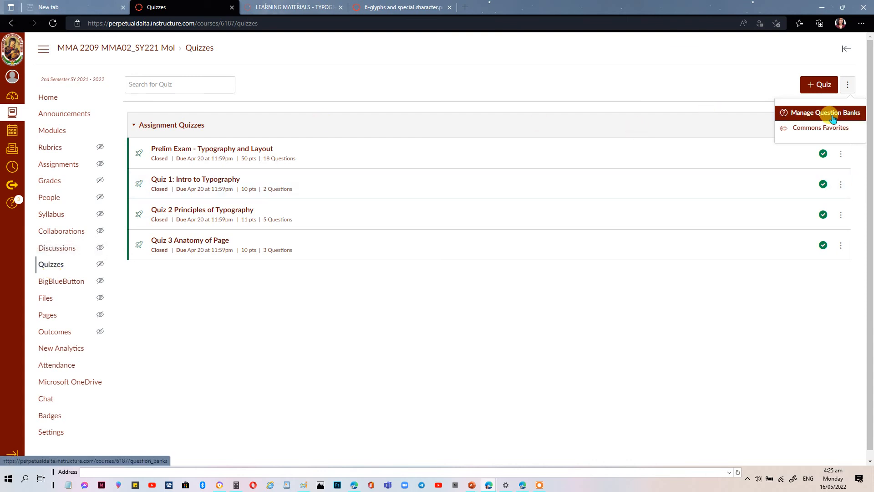
Step: Go to the course's question banks and add a new bank, entering the name "Quiz 7"
{"action": "left_click", "coordinate": [848, 88]}
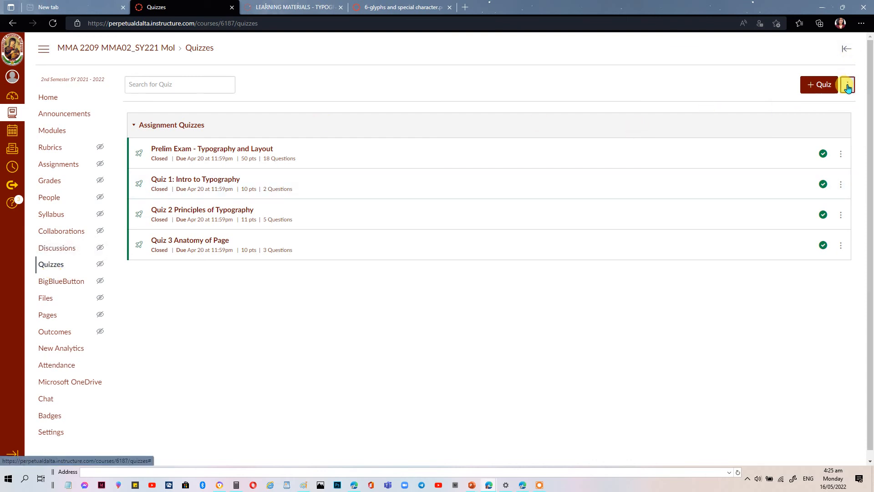
{"action": "left_click", "coordinate": [848, 88]}
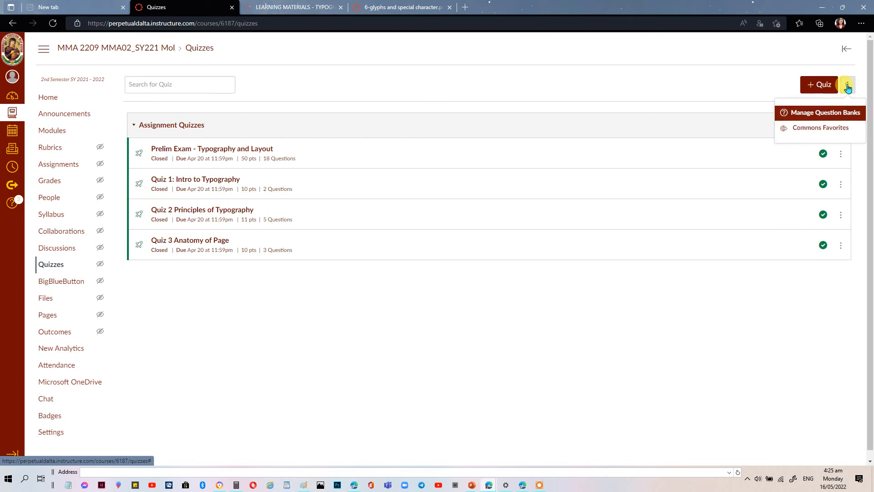
{"action": "left_click", "coordinate": [819, 115]}
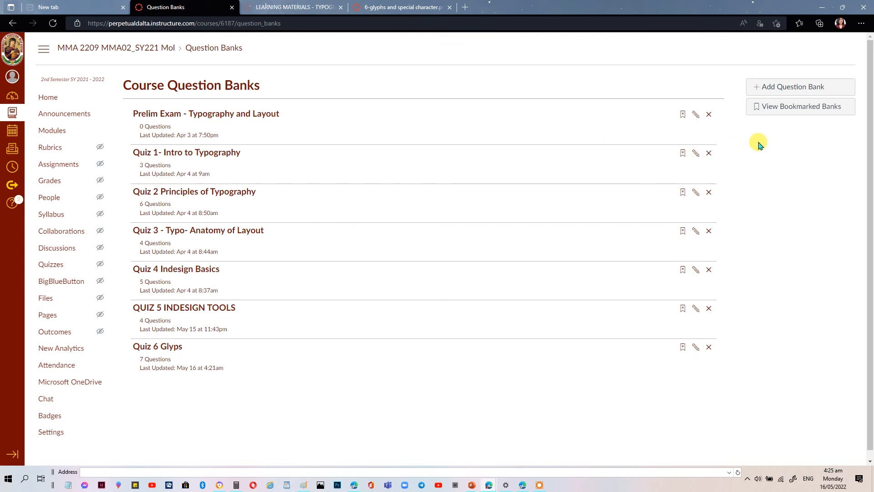
{"action": "left_click", "coordinate": [769, 90]}
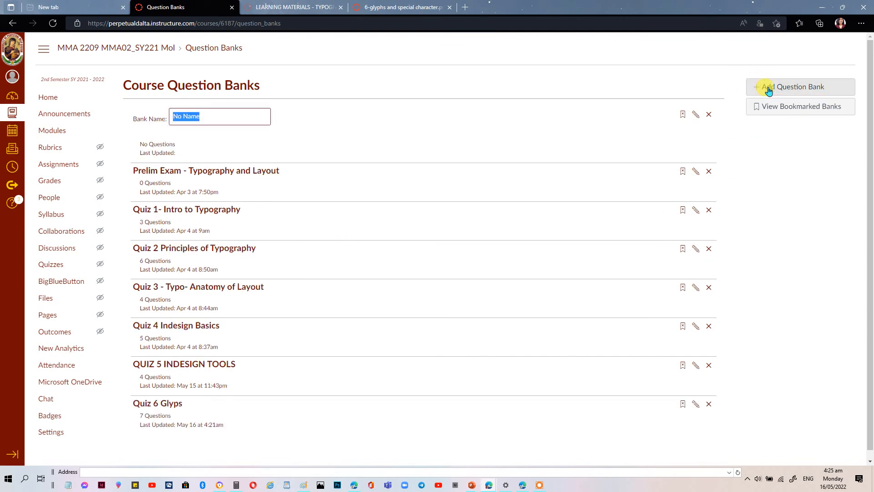
{"action": "type", "text": "Qui"}
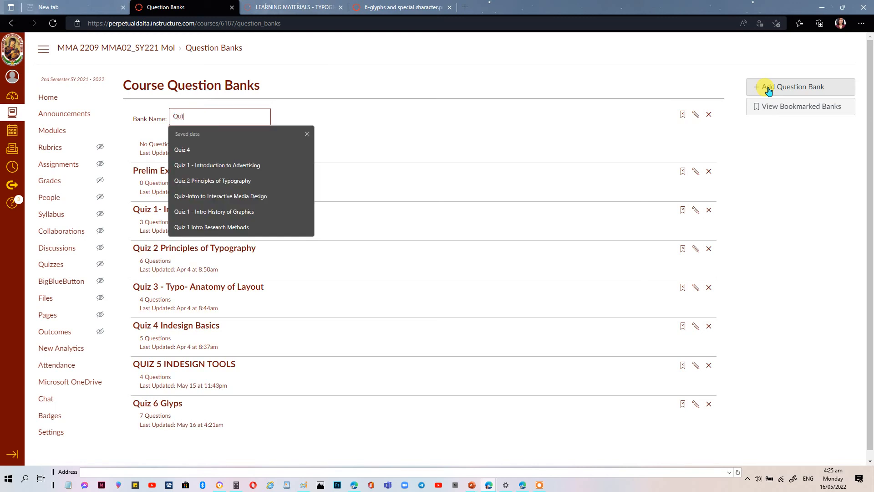
{"action": "type", "text": "z "}
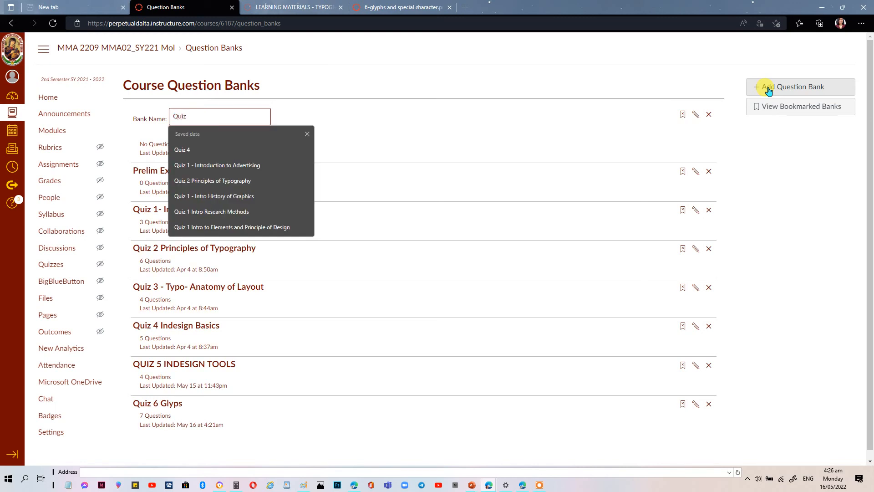
{"action": "type", "text": "7"}
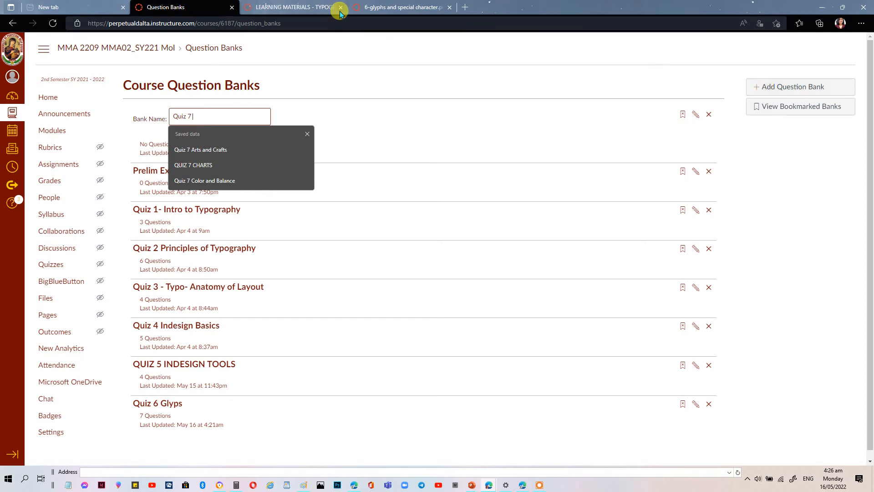
Step: Open "7 Hyperlinks and Interaxtive Multimedia.pdf" from the Learning Materials page in a new browser tab, then return to that page
{"action": "left_click", "coordinate": [278, 7]}
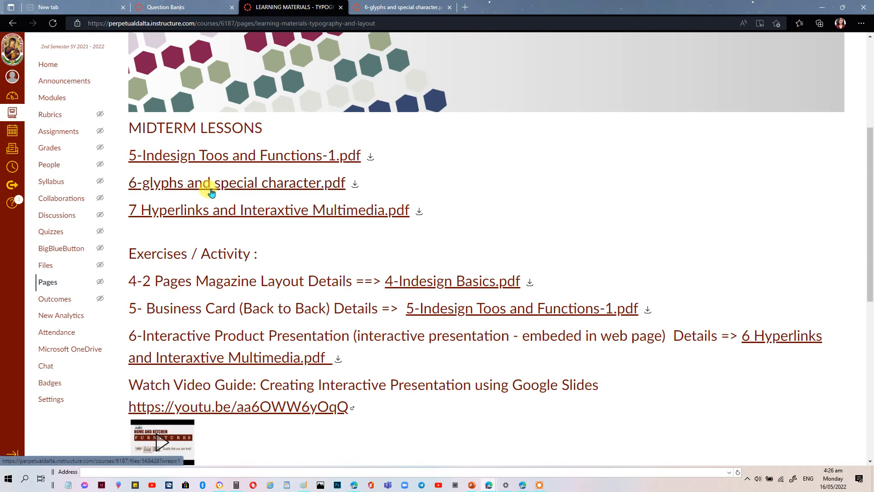
{"action": "right_click", "coordinate": [208, 217]}
{"action": "left_click", "coordinate": [251, 225]}
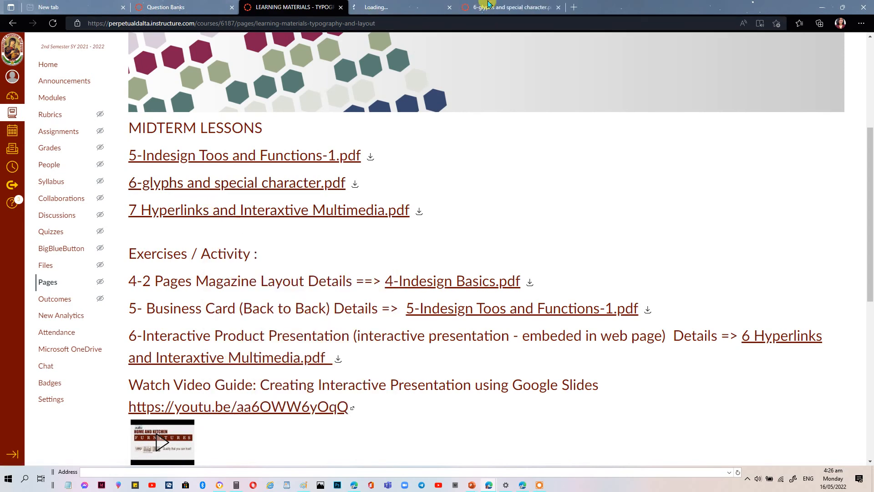
{"action": "left_click", "coordinate": [404, 9]}
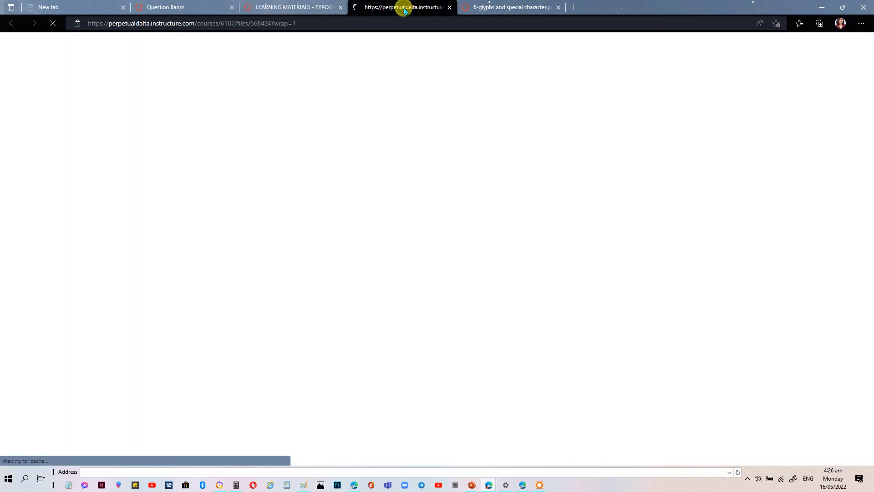
{"action": "left_click", "coordinate": [500, 9]}
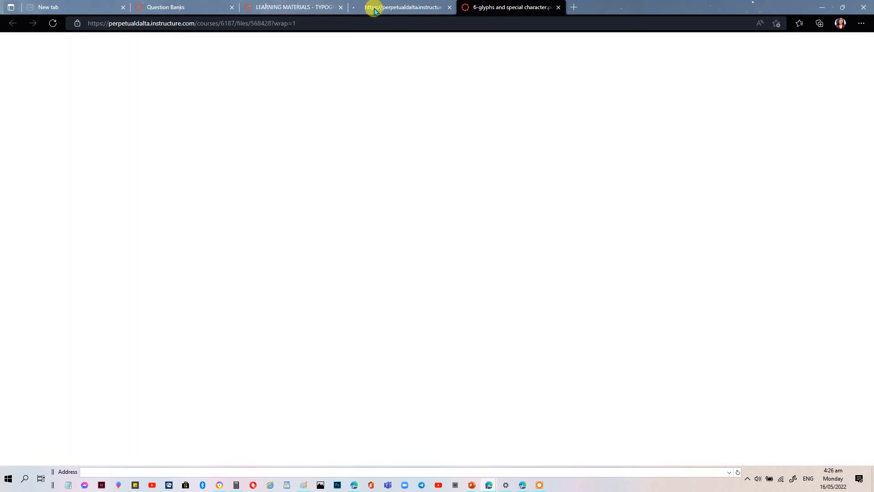
{"action": "left_click", "coordinate": [307, 8]}
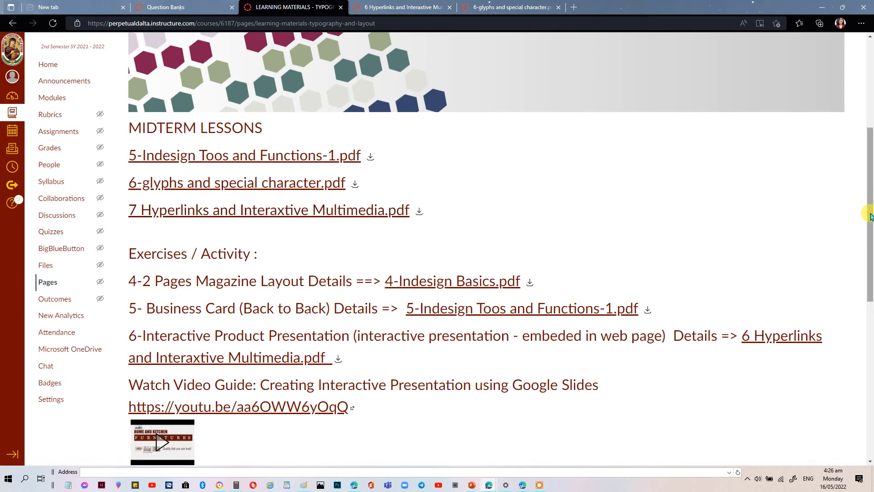
Step: Edit the Learning Materials page and add an empty line below the "7 Hyperlinks and Interaxtive Multimedia.pdf" link
{"action": "left_click_drag", "start_coordinate": [868, 220], "coordinate": [867, 140]}
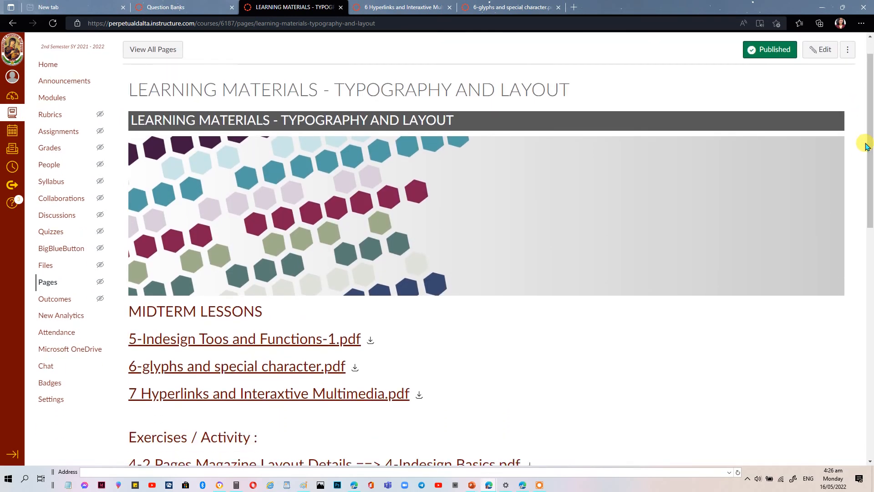
{"action": "left_click", "coordinate": [822, 53]}
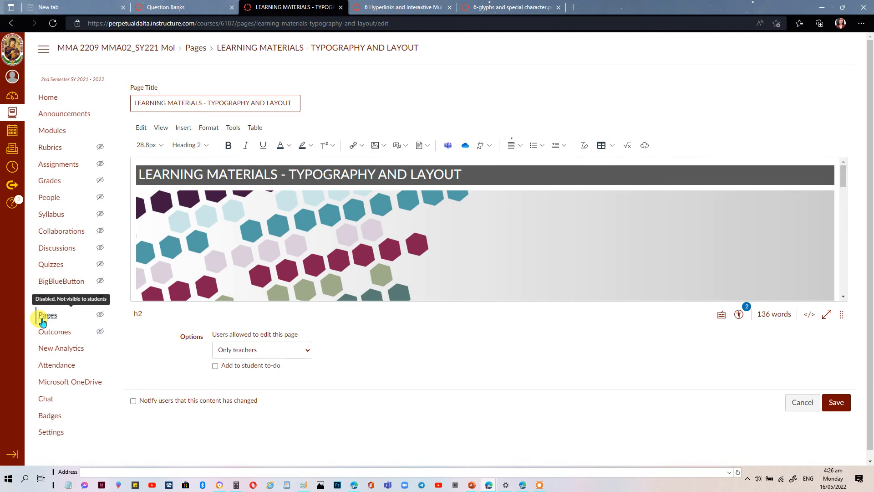
{"action": "left_click", "coordinate": [43, 322]}
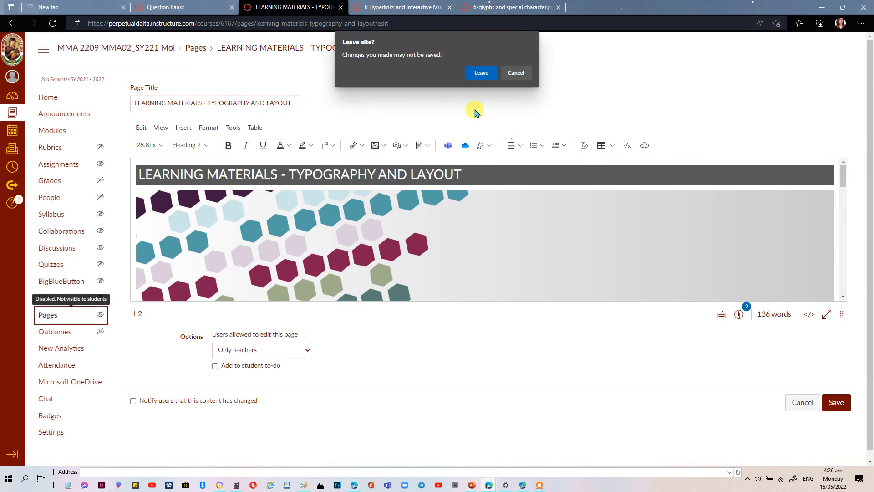
{"action": "left_click", "coordinate": [516, 72]}
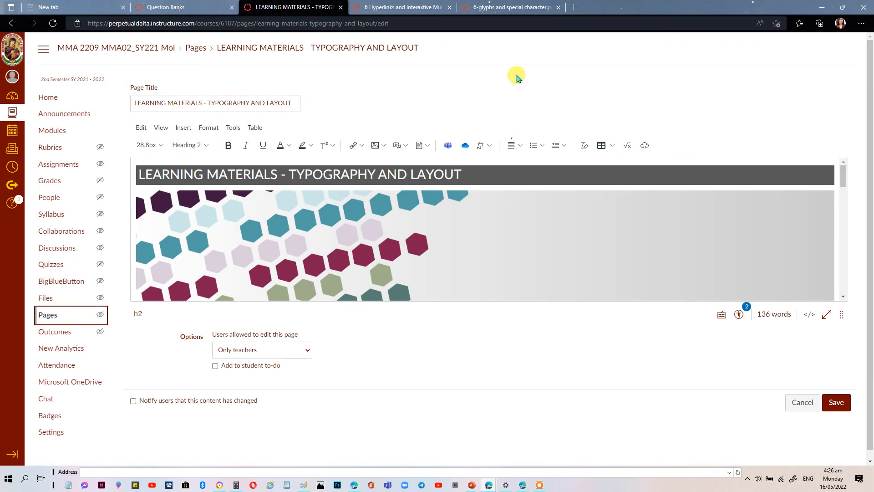
{"action": "left_click", "coordinate": [846, 179]}
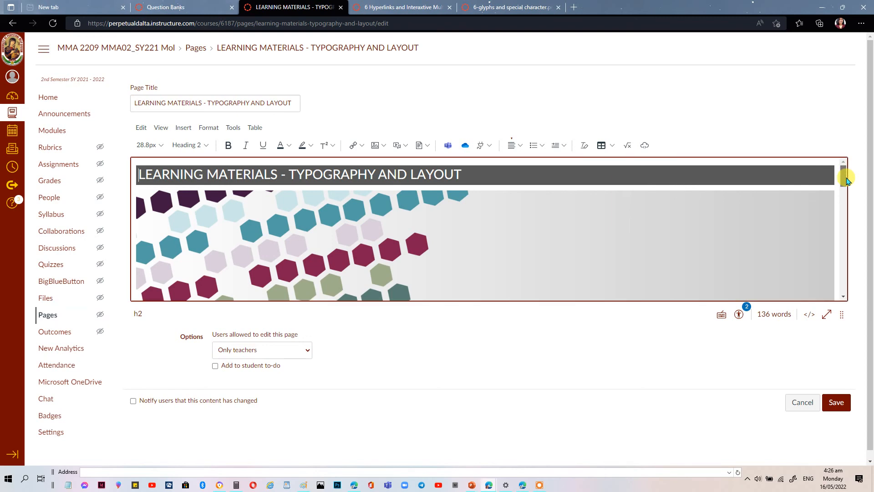
{"action": "left_click_drag", "start_coordinate": [846, 179], "coordinate": [848, 208]}
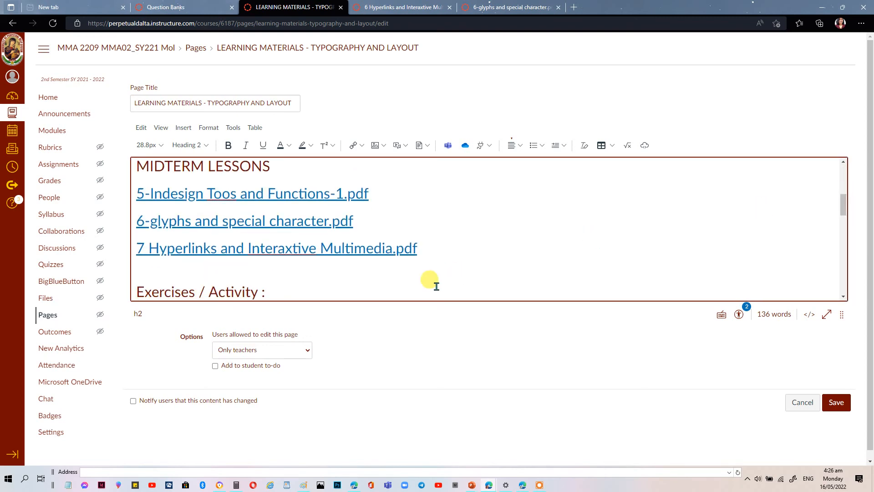
{"action": "left_click", "coordinate": [420, 250]}
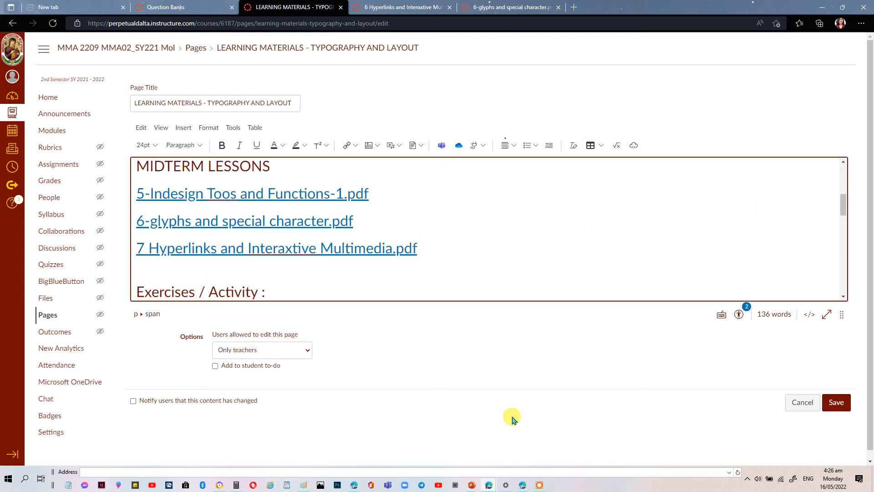
{"action": "key", "text": "Return"}
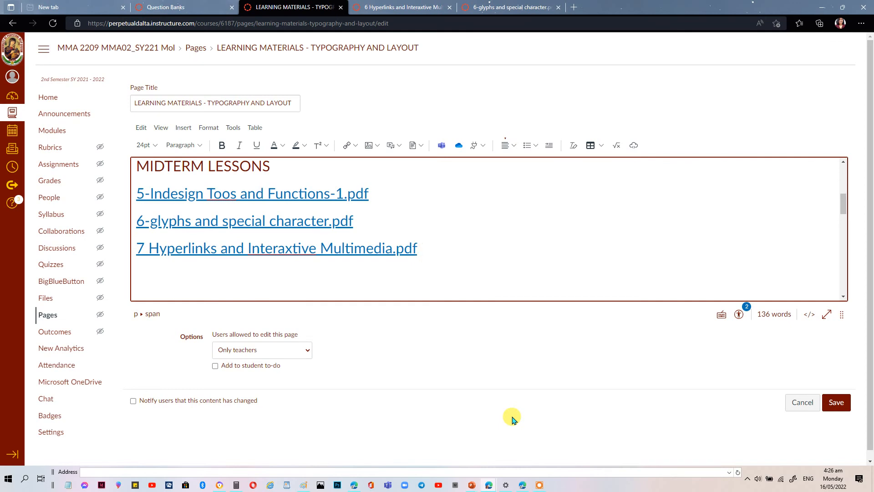
Step: Upload the document "8 Interactivity Animation and Buttons.pdf" from the 3typography and Layout folder into the new line
{"action": "left_click", "coordinate": [413, 146]}
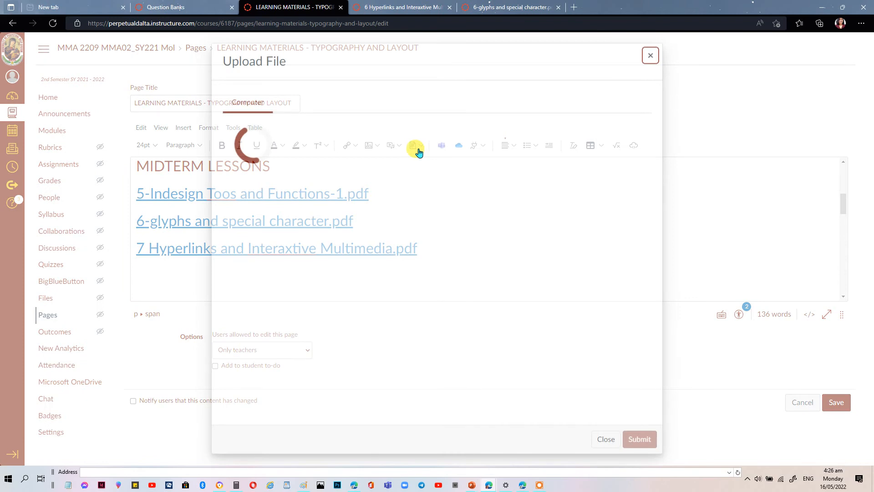
{"action": "left_click", "coordinate": [650, 54]}
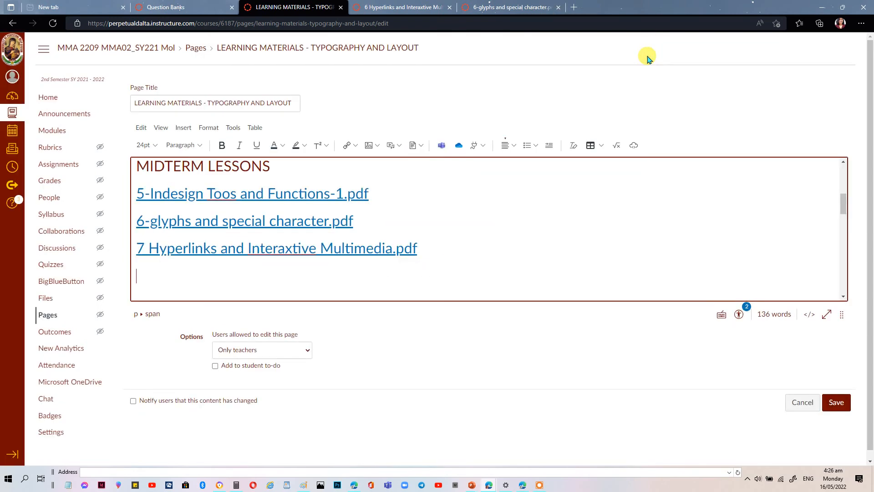
{"action": "left_click", "coordinate": [417, 149]}
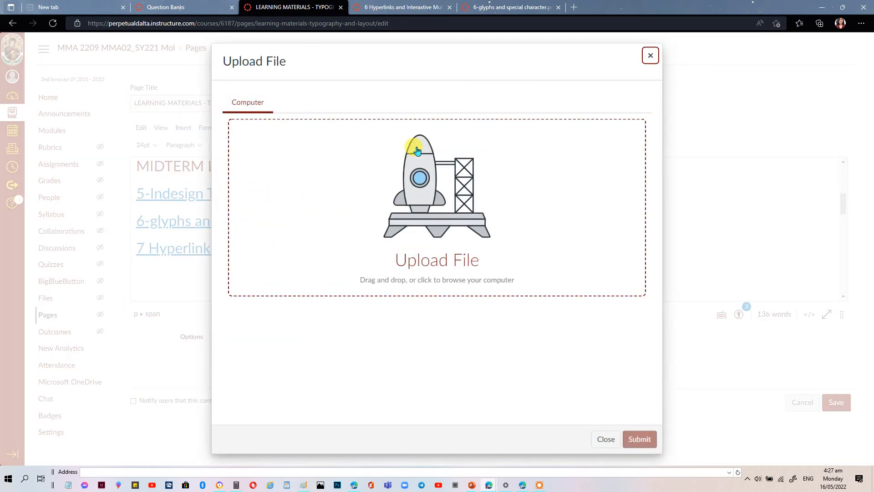
{"action": "left_click", "coordinate": [419, 273]}
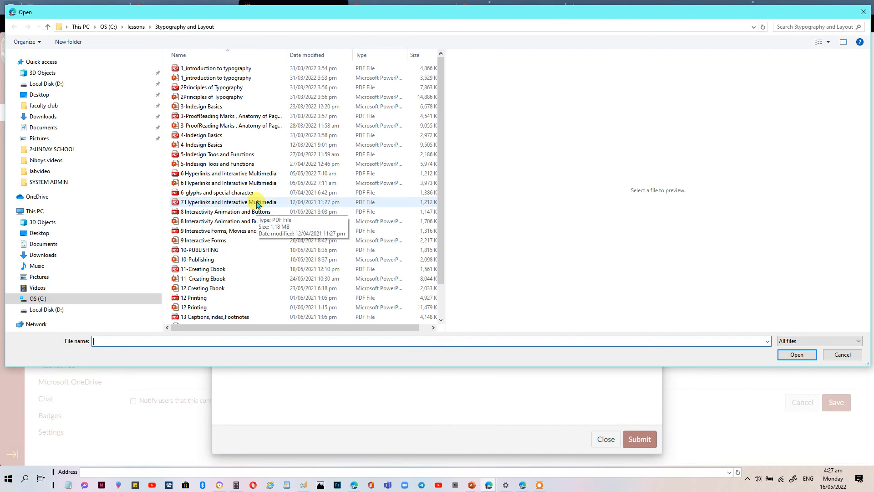
{"action": "left_click", "coordinate": [188, 216]}
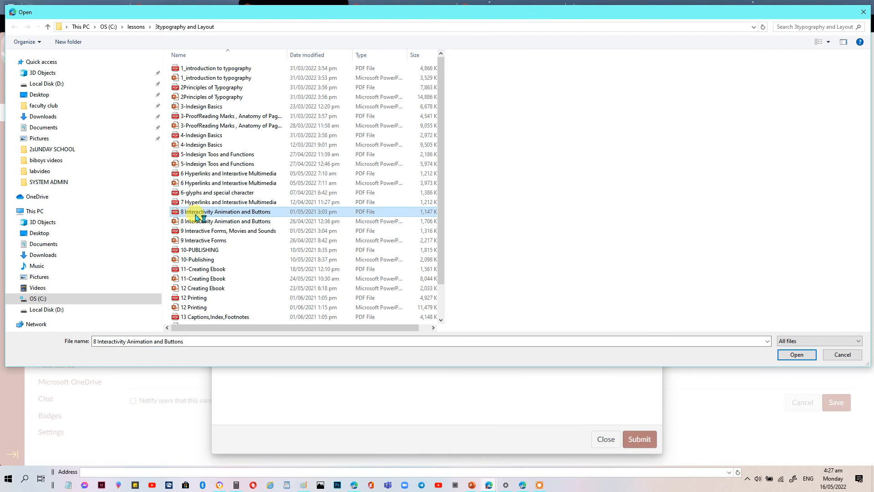
{"action": "left_click", "coordinate": [798, 356]}
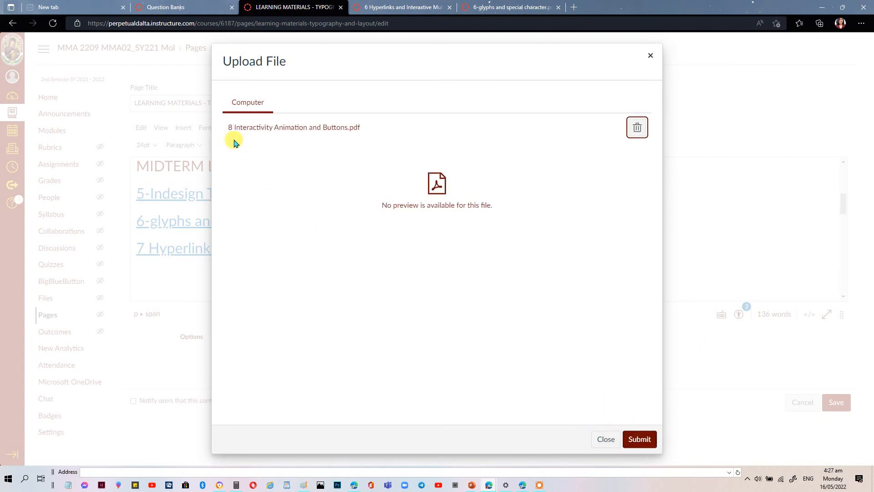
{"action": "left_click", "coordinate": [640, 440]}
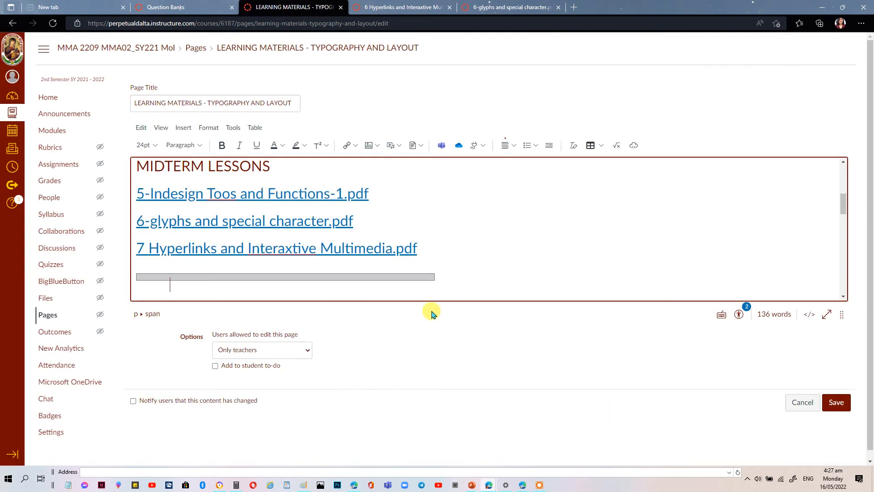
Step: Save the edited Learning Materials page with the added lesson 8 link
{"action": "left_click", "coordinate": [422, 148]}
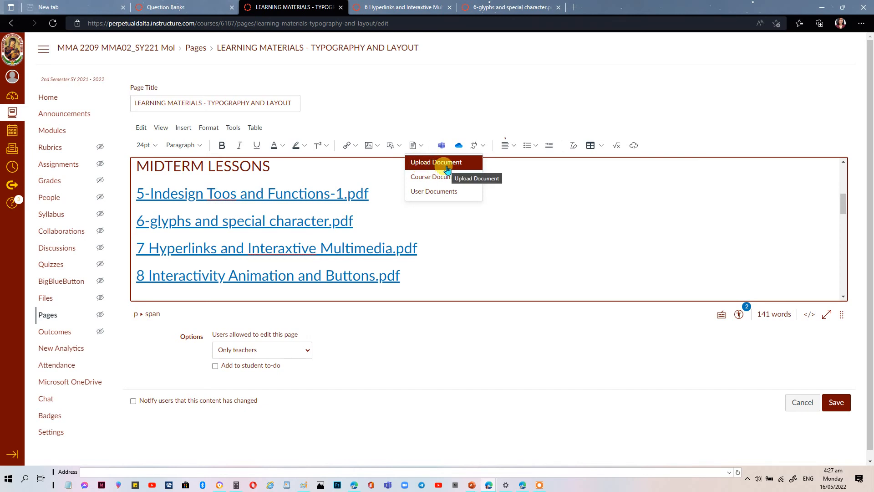
{"action": "left_click", "coordinate": [405, 276]}
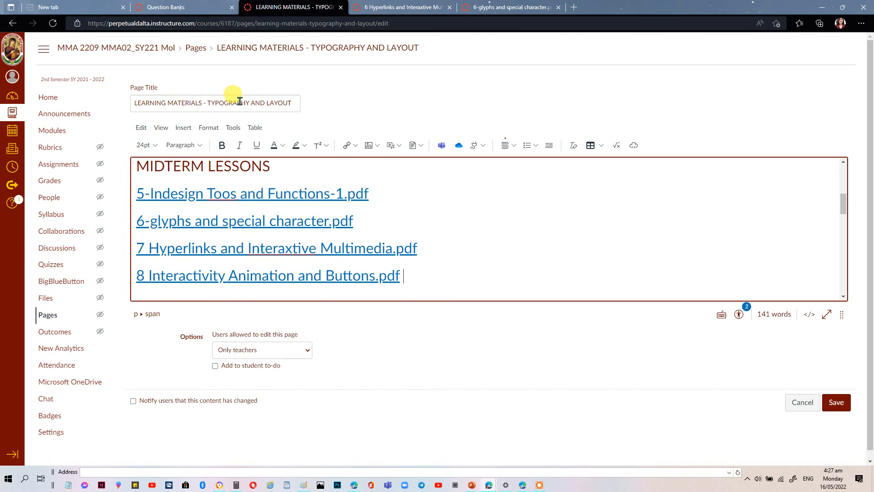
{"action": "left_click", "coordinate": [843, 407]}
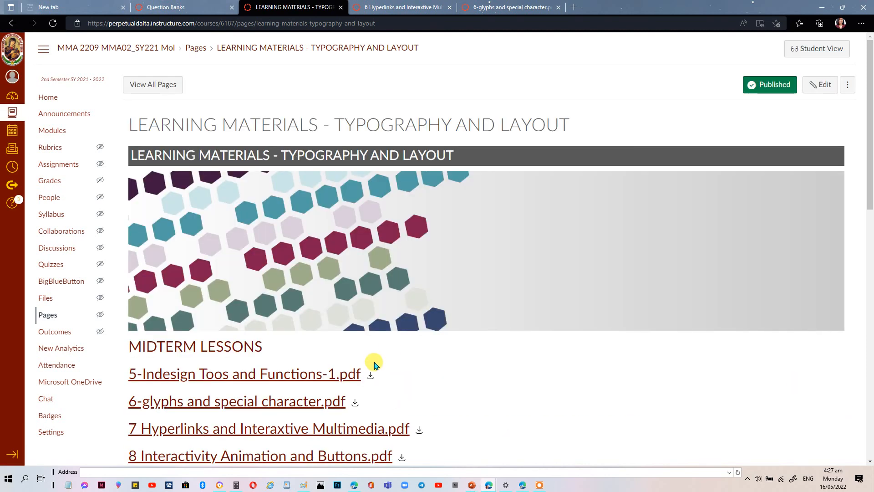
Step: Open Learning Materials from the course front page, browse "5-Indesign Toos and Functions-1.pdf", and return to the front page
{"action": "left_click", "coordinate": [49, 318]}
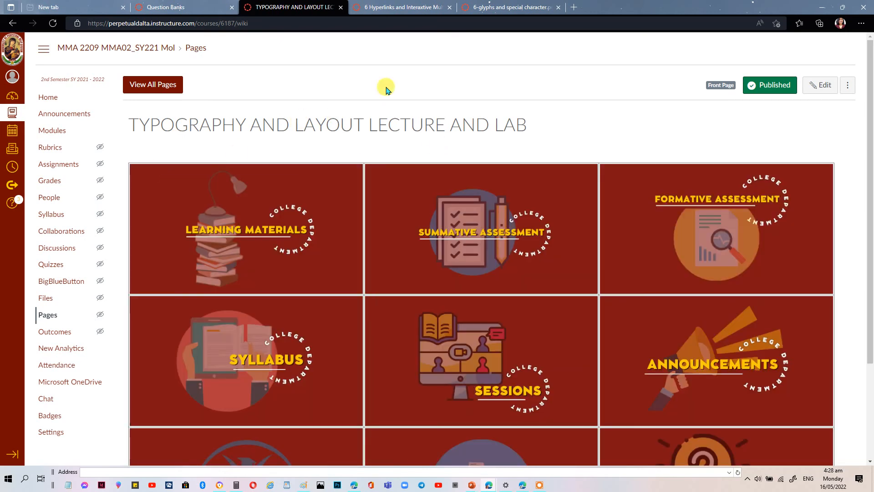
{"action": "left_click", "coordinate": [217, 235]}
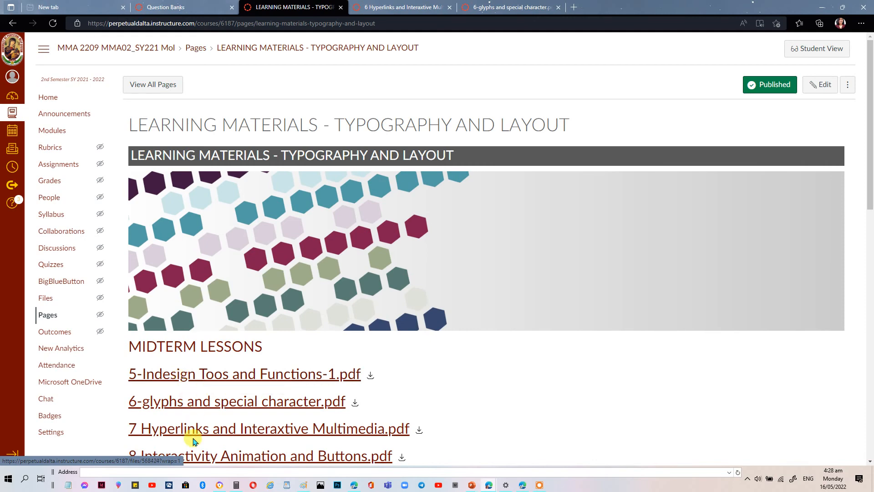
{"action": "left_click", "coordinate": [187, 374]}
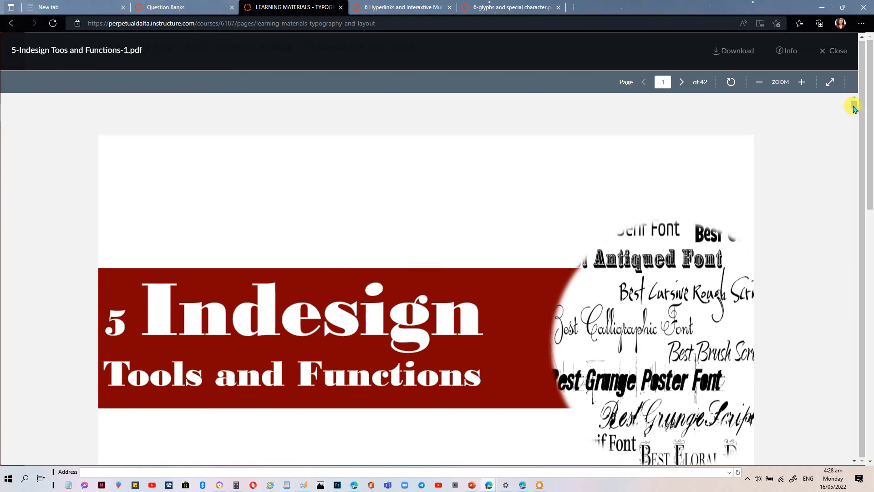
{"action": "left_click_drag", "start_coordinate": [854, 107], "coordinate": [855, 217]}
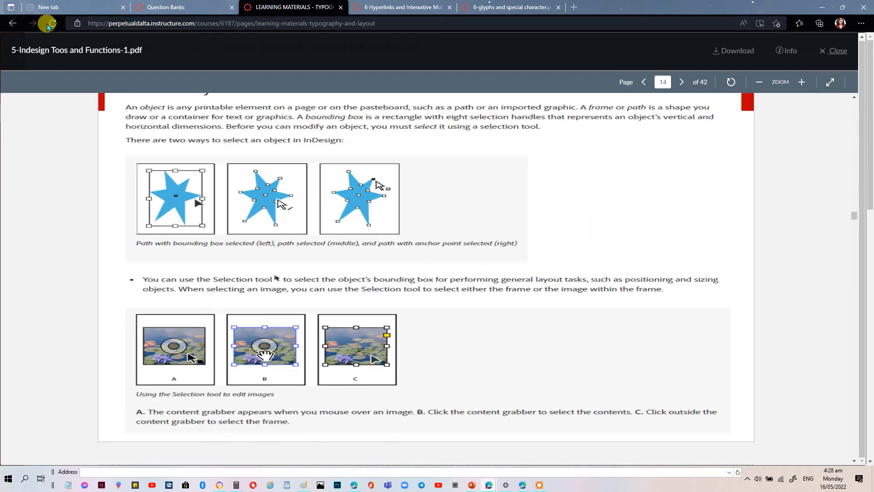
{"action": "left_click", "coordinate": [10, 24]}
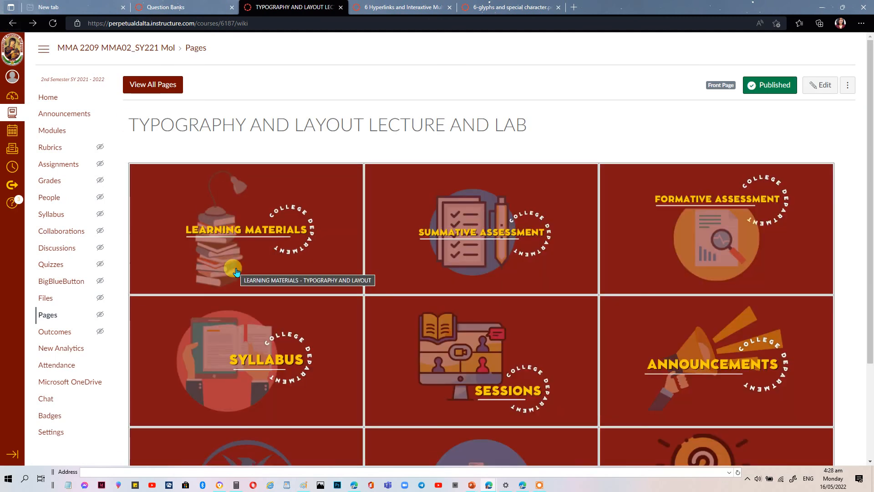
Step: Open "7 Hyperlinks and Interaxtive Multimedia.pdf" from the Learning Materials page and go to the Hyperlinks panel overview on page 13
{"action": "left_click", "coordinate": [229, 235]}
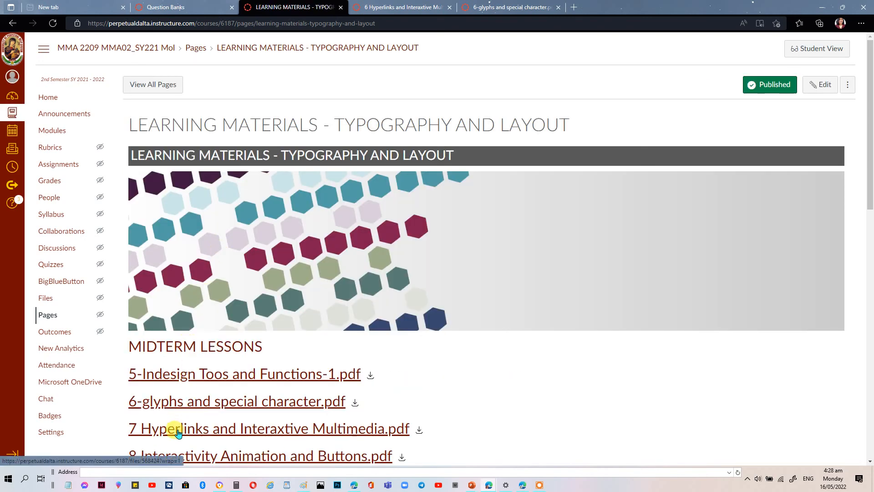
{"action": "left_click", "coordinate": [178, 431]}
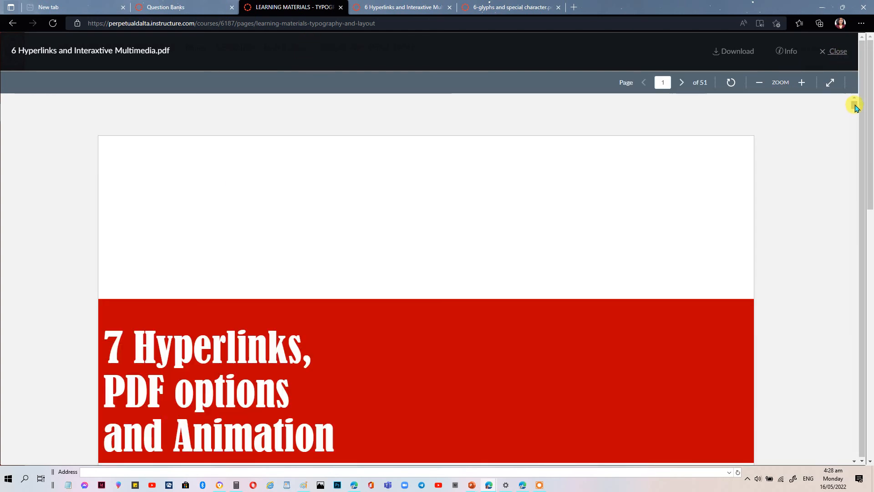
{"action": "left_click_drag", "start_coordinate": [854, 112], "coordinate": [861, 190]}
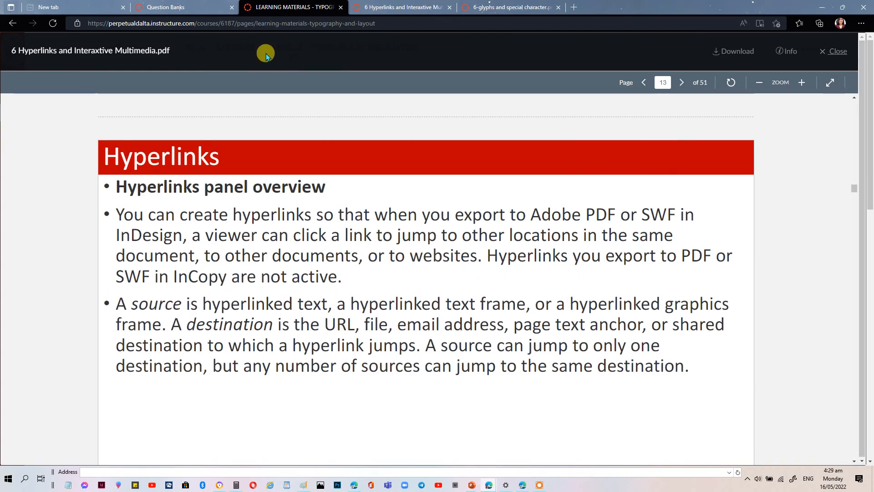
Step: Add a question bank named "Quiz 7 Hyperlink and Interactive" to the course question banks
{"action": "left_click", "coordinate": [178, 10]}
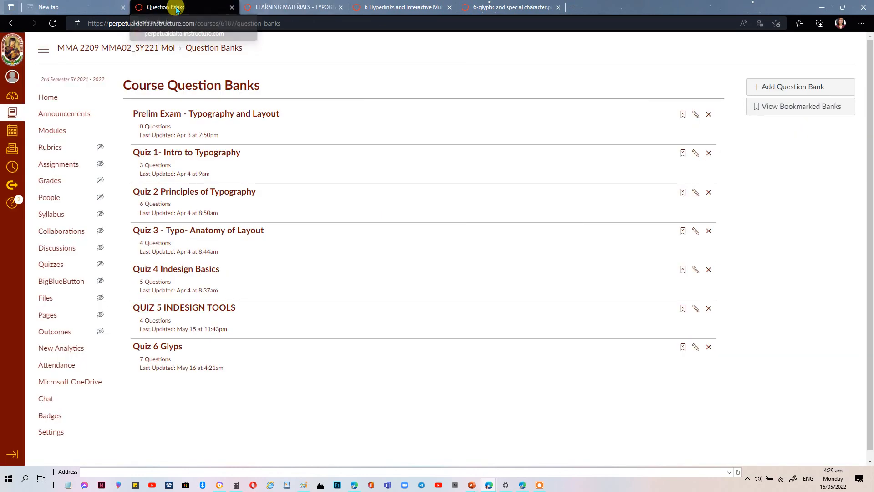
{"action": "left_click", "coordinate": [49, 266]}
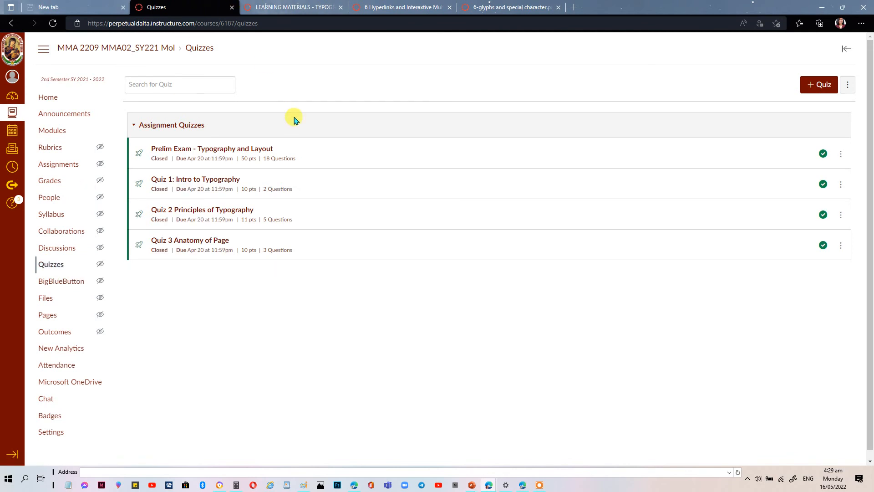
{"action": "left_click", "coordinate": [848, 88]}
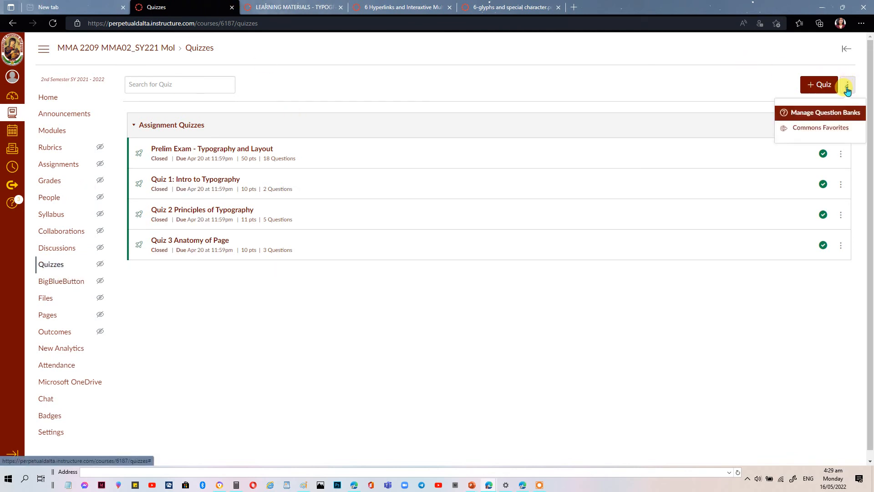
{"action": "left_click", "coordinate": [797, 113]}
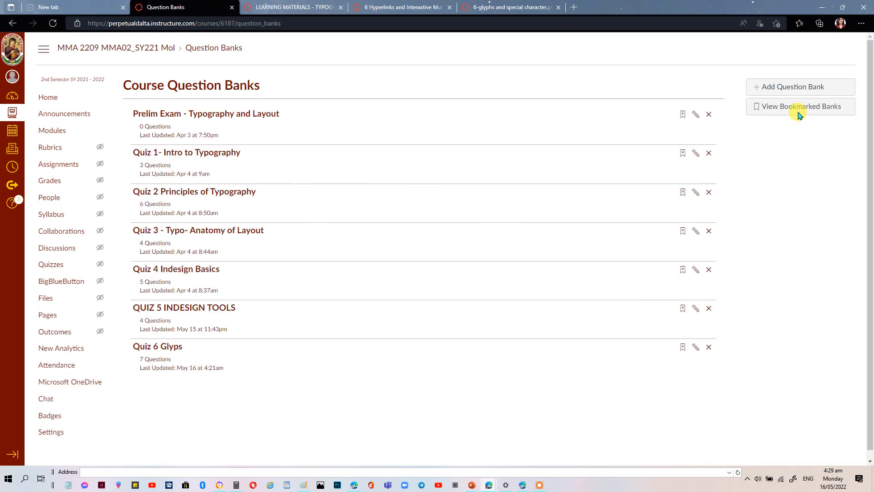
{"action": "left_click", "coordinate": [790, 91]}
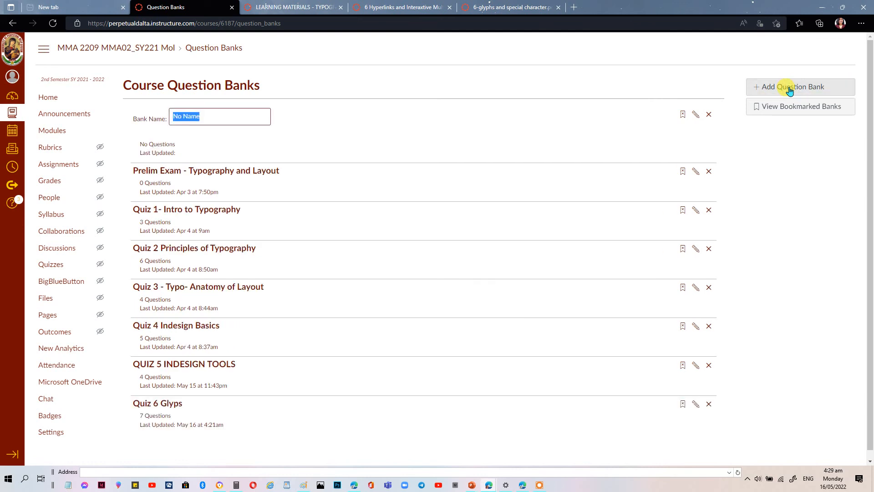
{"action": "type", "text": "Q"}
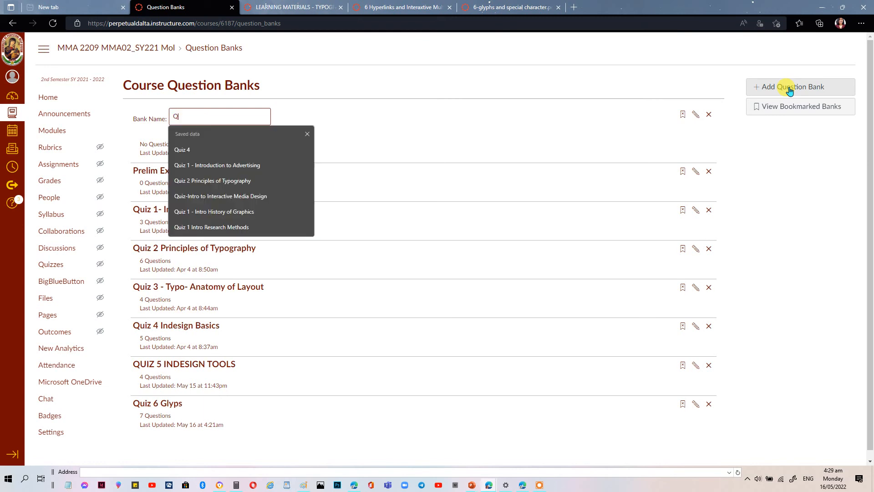
{"action": "type", "text": "uiz "}
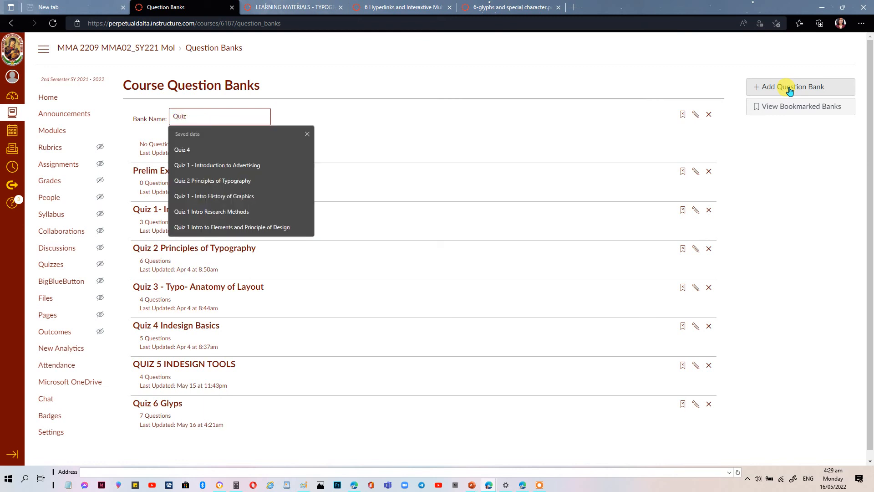
{"action": "type", "text": "7"}
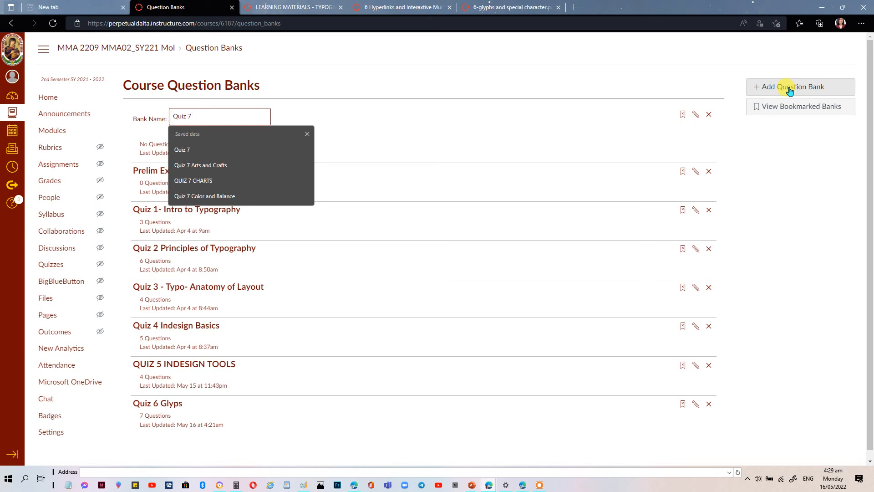
{"action": "type", "text": " Hyperlink and Interactive"}
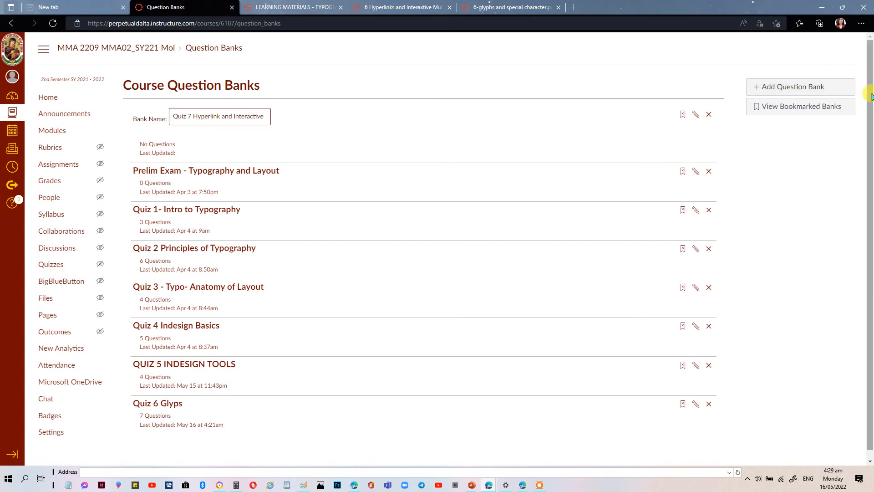
{"action": "key", "text": "Return"}
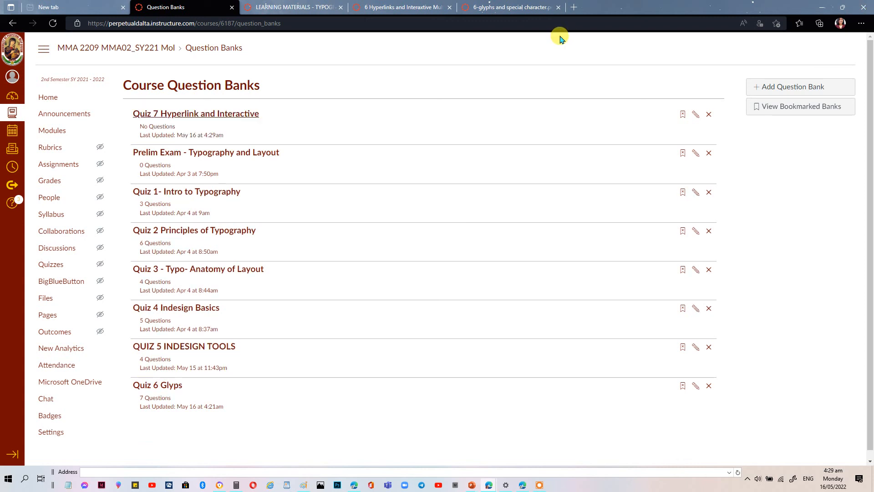
Step: Open the Quiz 7 Hyperlink and Interactive bank and start a new Multiple Choice question
{"action": "left_click", "coordinate": [207, 115]}
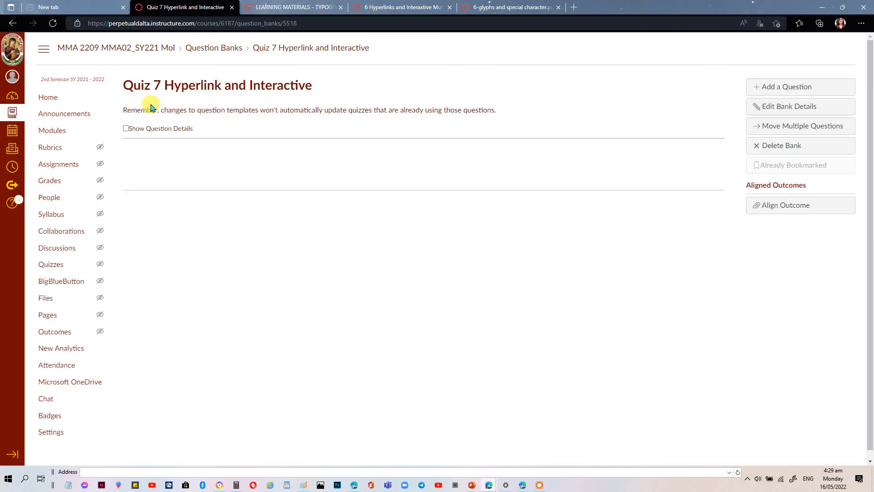
{"action": "left_click", "coordinate": [796, 90]}
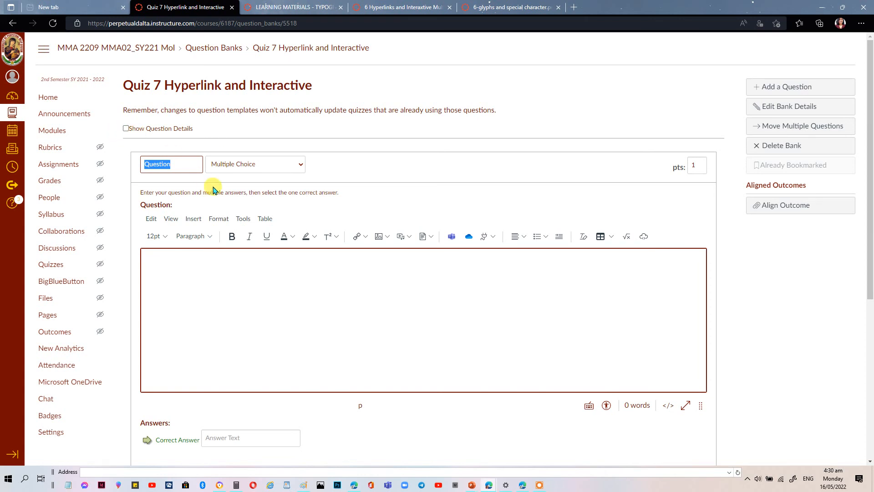
{"action": "left_click", "coordinate": [302, 165]}
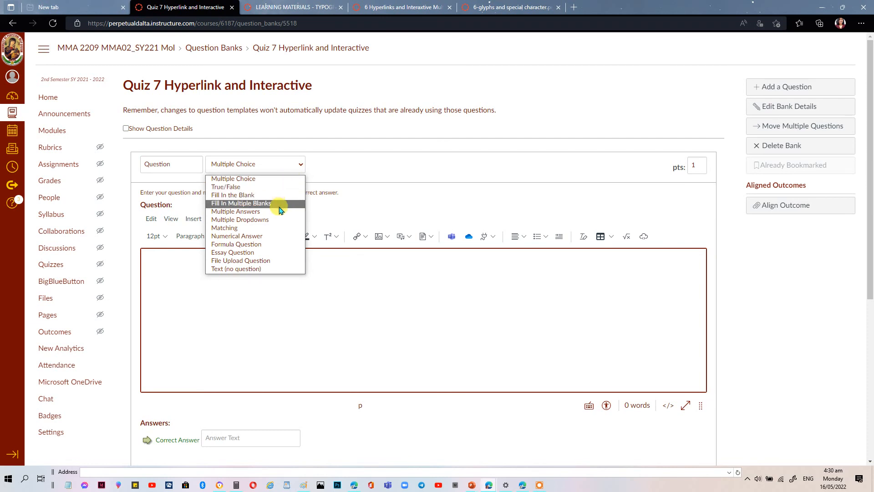
{"action": "left_click", "coordinate": [268, 178]}
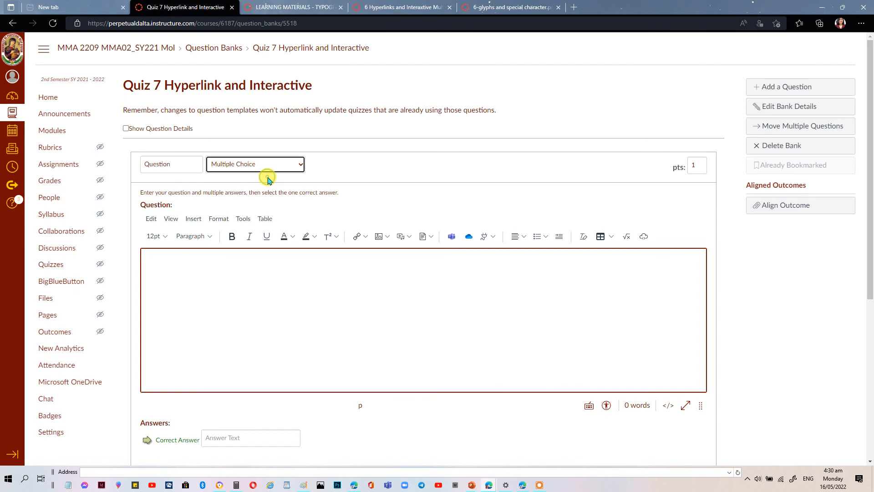
Step: Copy the sentence defining "source" from the Hyperlinks panel overview in the lesson 7 PDF
{"action": "left_click", "coordinate": [502, 9]}
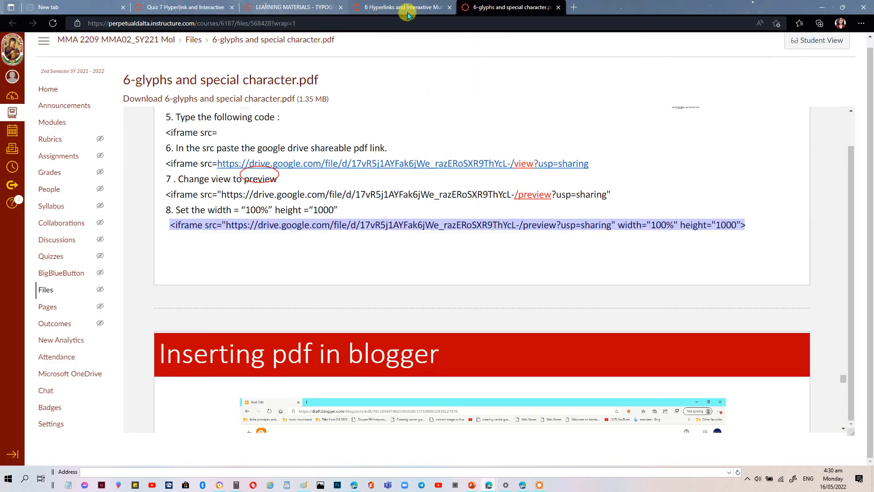
{"action": "left_click", "coordinate": [286, 8]}
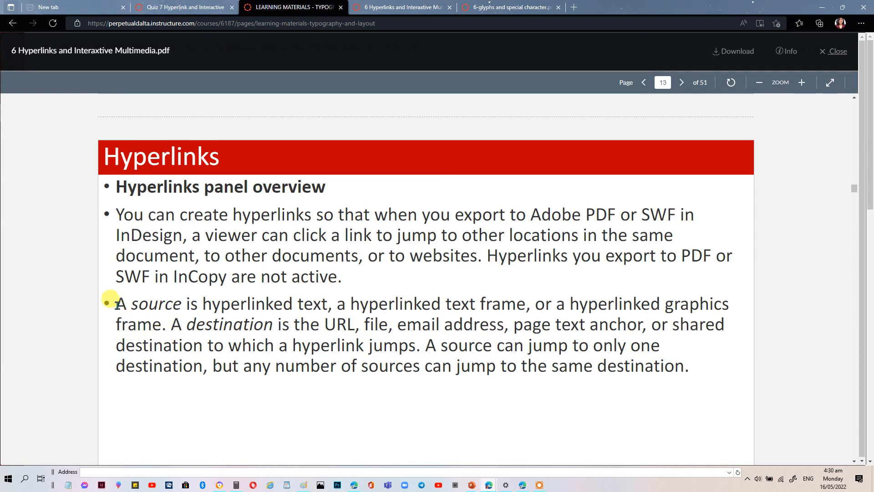
{"action": "left_click_drag", "start_coordinate": [118, 302], "coordinate": [166, 322]}
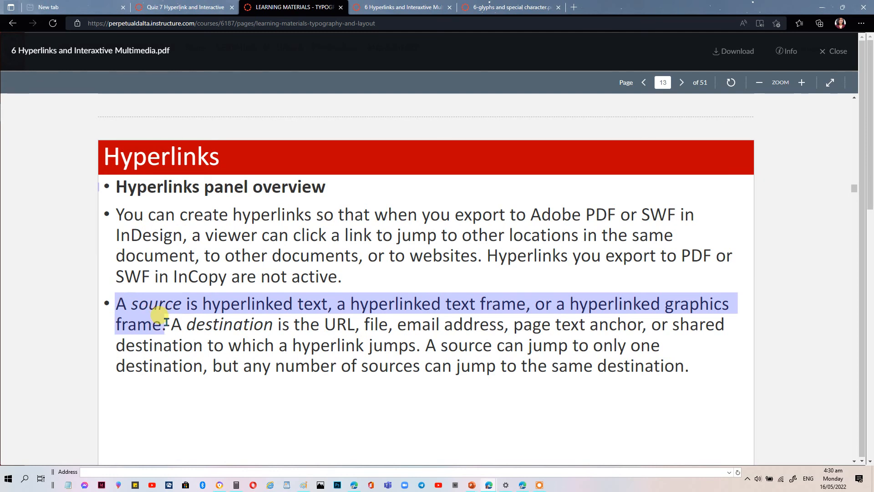
{"action": "left_click_drag", "start_coordinate": [167, 323], "coordinate": [171, 324]}
{"action": "key", "text": "ctrl+c"}
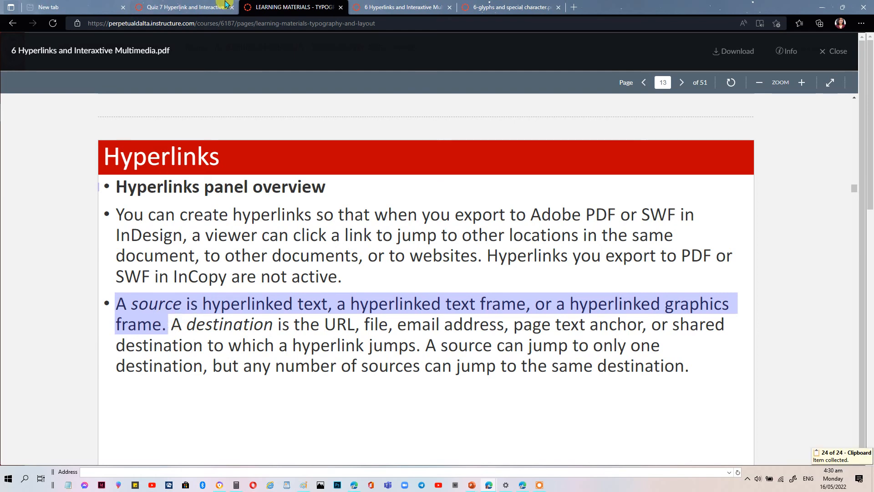
Step: Paste the copied definition into the Quiz 7 question text and remove the line break before "frame."
{"action": "left_click", "coordinate": [185, 7]}
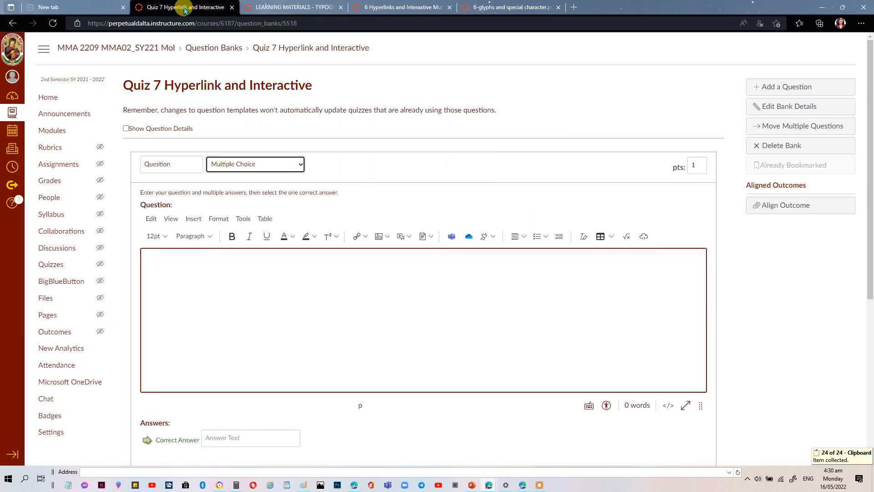
{"action": "left_click", "coordinate": [188, 274]}
{"action": "key", "text": "ctrl+v"}
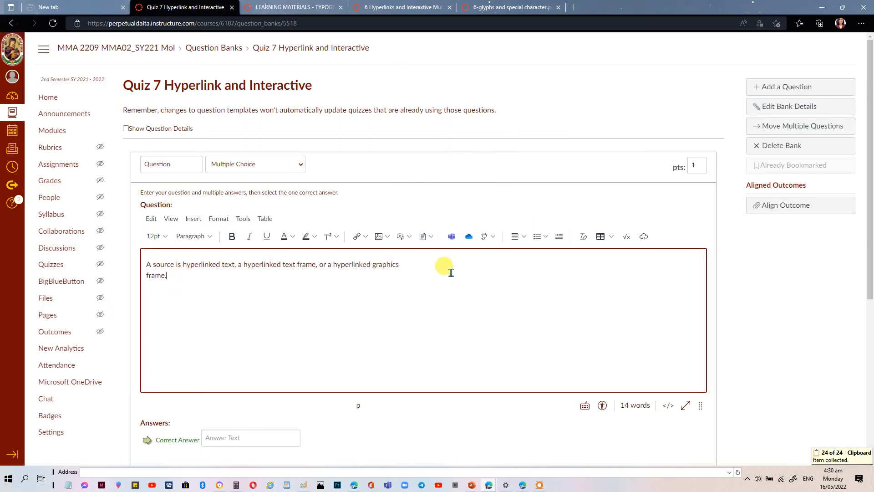
{"action": "left_click", "coordinate": [418, 263]}
{"action": "key", "text": "Delete"}
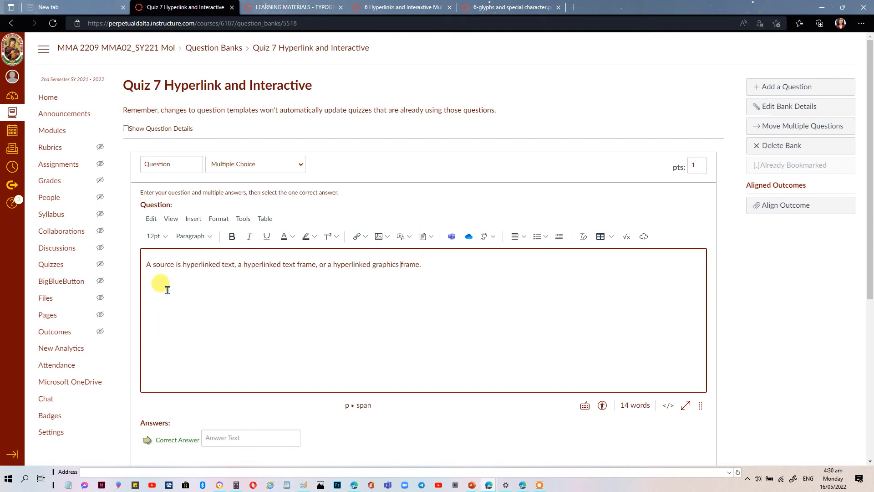
Step: Replace "A source is" with "It is" at the start of the question text
{"action": "left_click_drag", "start_coordinate": [184, 263], "coordinate": [138, 270]}
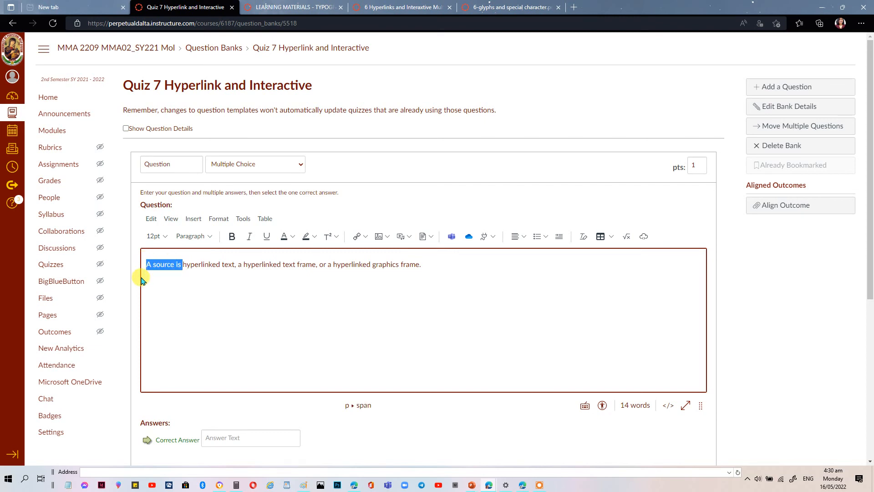
{"action": "type", "text": "It is"}
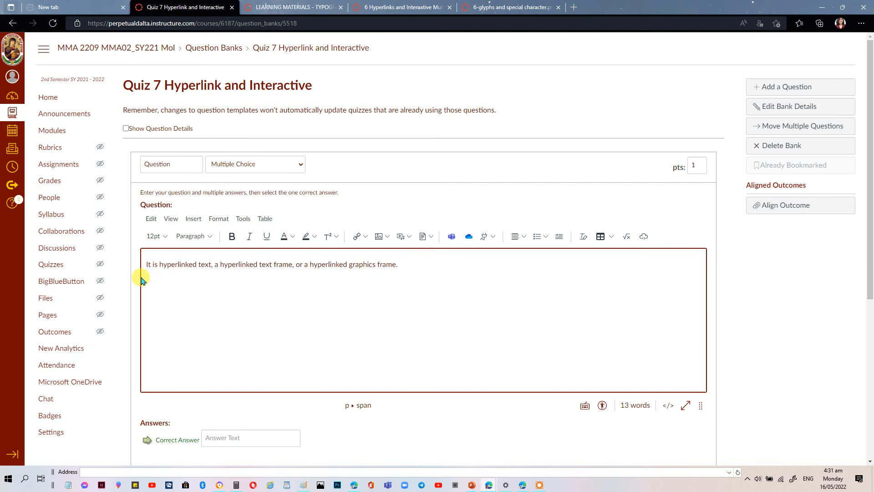
{"action": "left_click", "coordinate": [297, 275]}
{"action": "key", "text": "Right"}
{"action": "key", "text": "Right"}
{"action": "key", "text": "Right"}
{"action": "key", "text": "Right"}
{"action": "key", "text": "Right"}
{"action": "key", "text": "Right"}
{"action": "key", "text": "Right"}
{"action": "key", "text": "Right"}
{"action": "key", "text": "Right"}
{"action": "key", "text": "Right"}
{"action": "key", "text": "Right"}
{"action": "key", "text": "Right"}
{"action": "key", "text": "Right"}
{"action": "key", "text": "Right"}
{"action": "key", "text": "Right"}
{"action": "key", "text": "Right"}
{"action": "key", "text": "Right"}
{"action": "key", "text": "Right"}
{"action": "key", "text": "Right"}
{"action": "key", "text": "Right"}
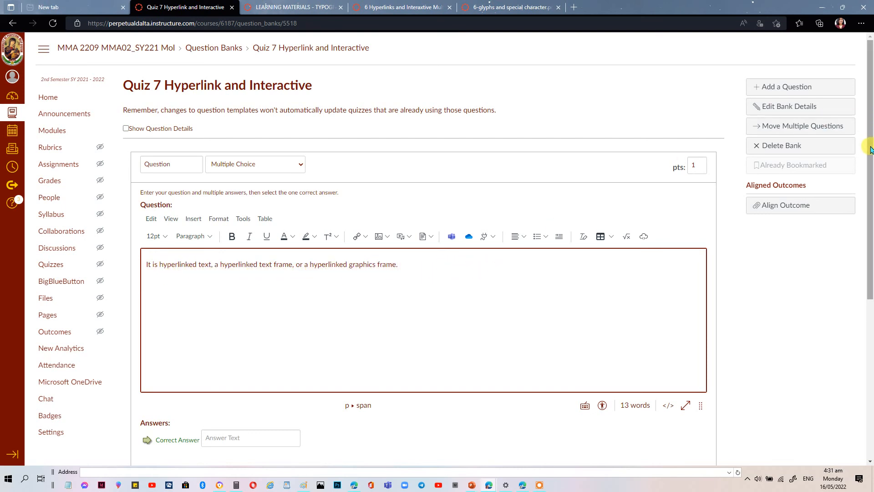
Step: Enter "source" as the correct answer and "destination" as the first possible answer
{"action": "left_click_drag", "start_coordinate": [871, 151], "coordinate": [871, 208]}
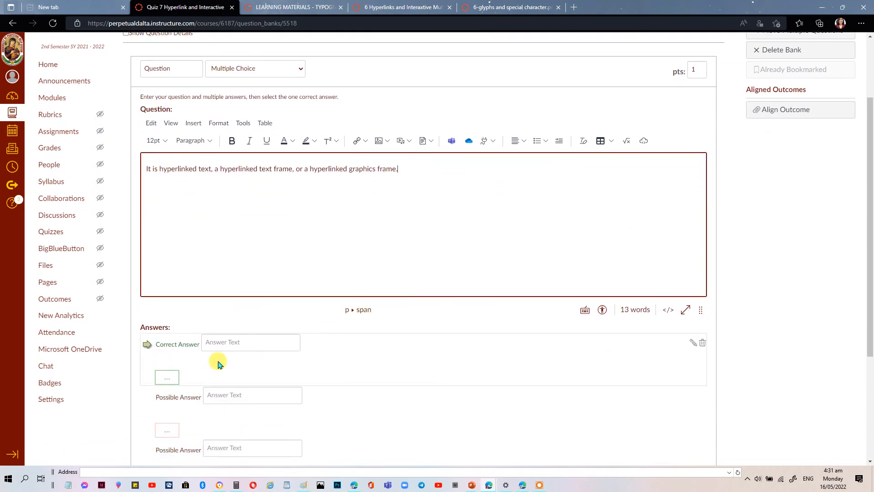
{"action": "left_click", "coordinate": [222, 343]}
{"action": "type", "text": "source"}
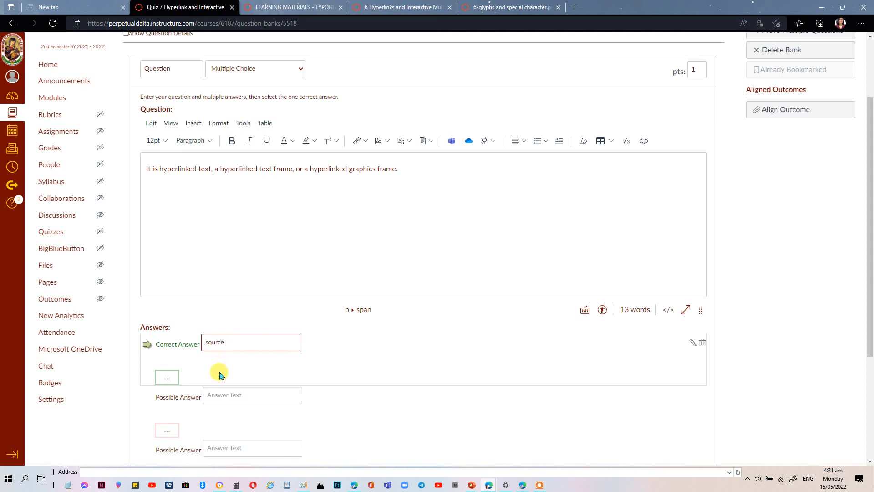
{"action": "left_click", "coordinate": [213, 396]}
{"action": "type", "text": "destination"}
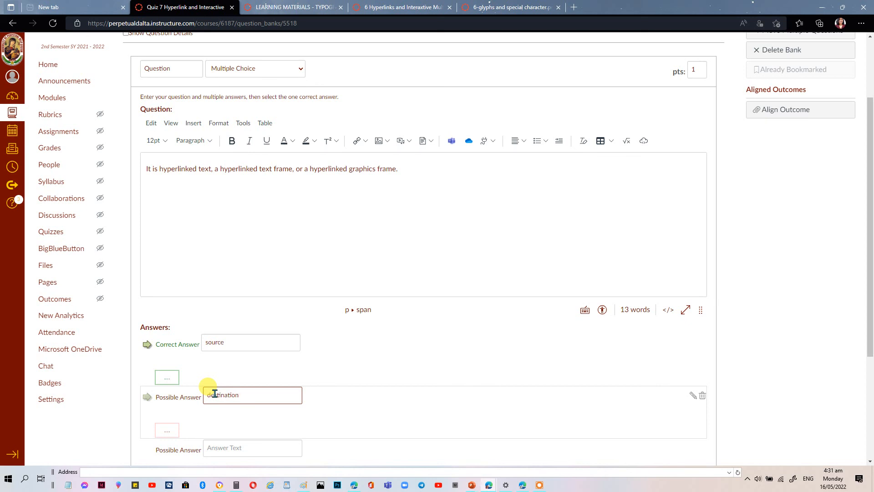
Step: Enter "link" and "url" as the remaining possible answers and save the question about hyperlinked text and frames
{"action": "left_click_drag", "start_coordinate": [870, 293], "coordinate": [870, 346]}
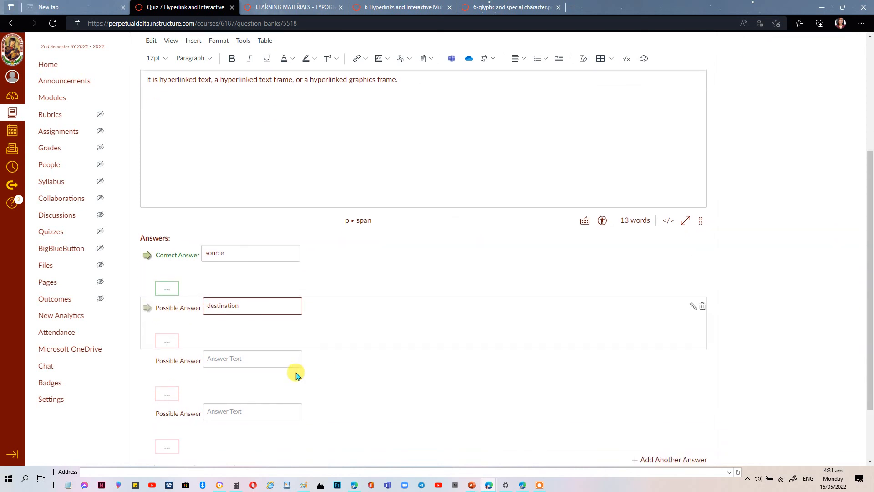
{"action": "left_click", "coordinate": [251, 358]}
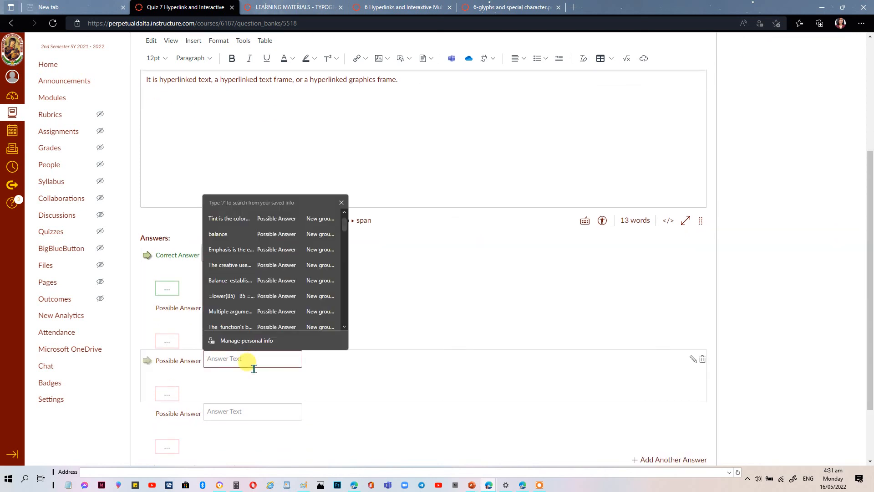
{"action": "type", "text": "link"}
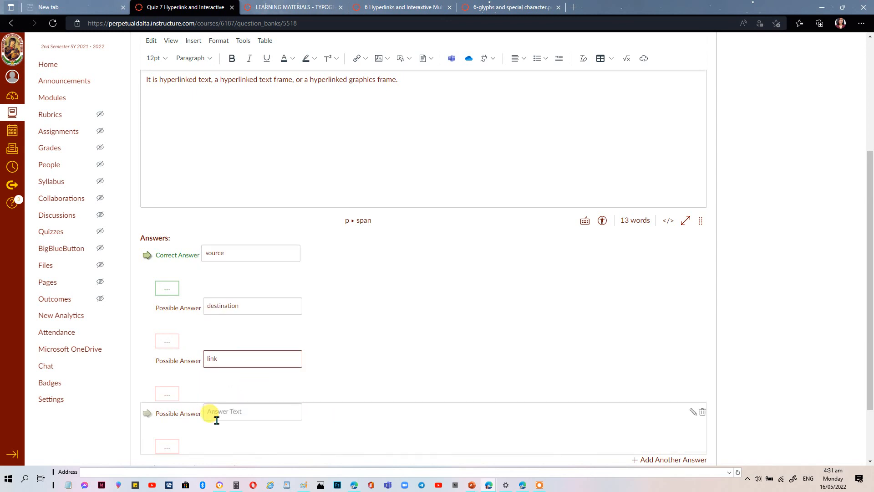
{"action": "left_click", "coordinate": [224, 413]}
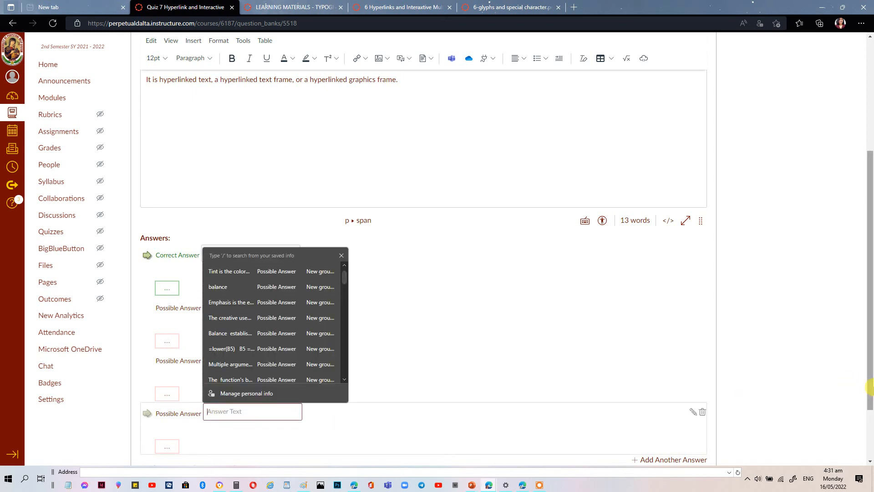
{"action": "left_click_drag", "start_coordinate": [871, 391], "coordinate": [870, 424]}
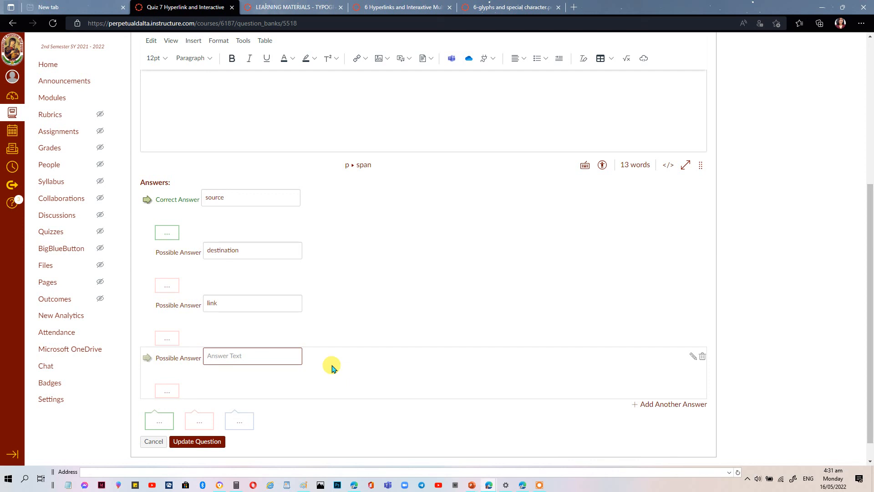
{"action": "type", "text": "url"}
{"action": "left_click", "coordinate": [189, 443]}
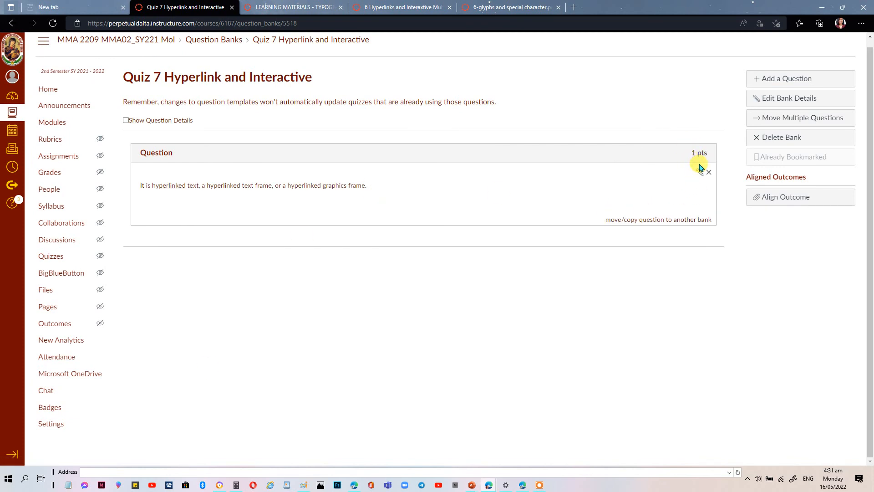
Step: Add a new question to the bank and copy the sentence defining "destination" from the PDF's Hyperlinks panel overview
{"action": "left_click", "coordinate": [785, 79]}
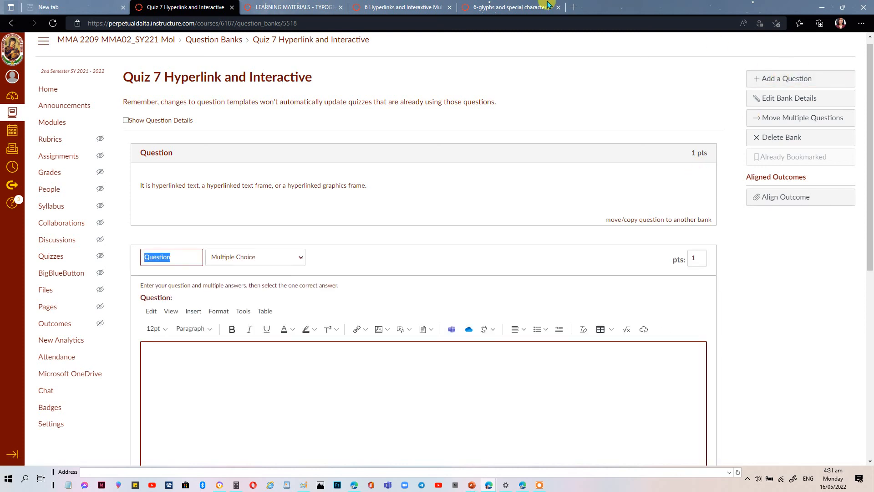
{"action": "left_click", "coordinate": [503, 12]}
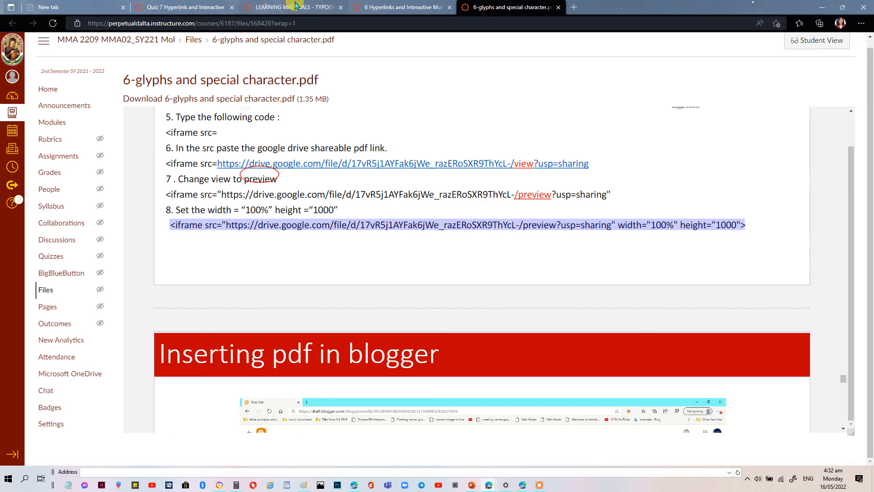
{"action": "left_click", "coordinate": [296, 7]}
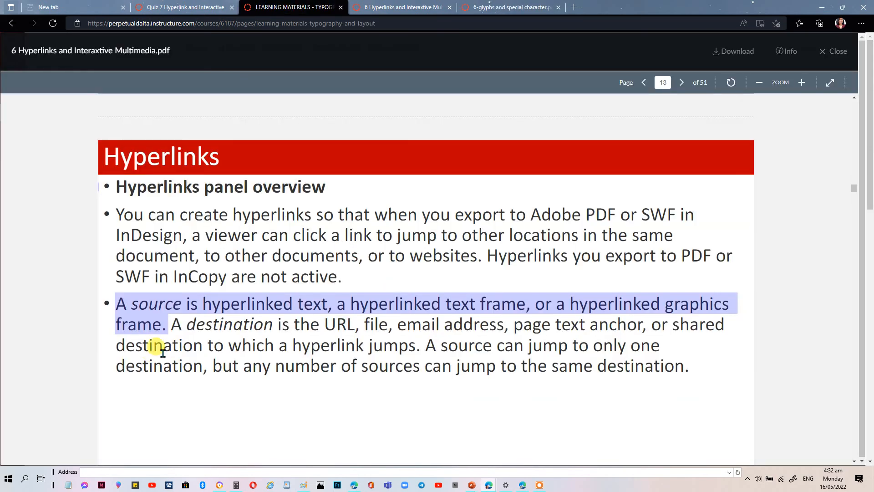
{"action": "left_click_drag", "start_coordinate": [172, 325], "coordinate": [292, 332]}
{"action": "double_click", "coordinate": [295, 343]}
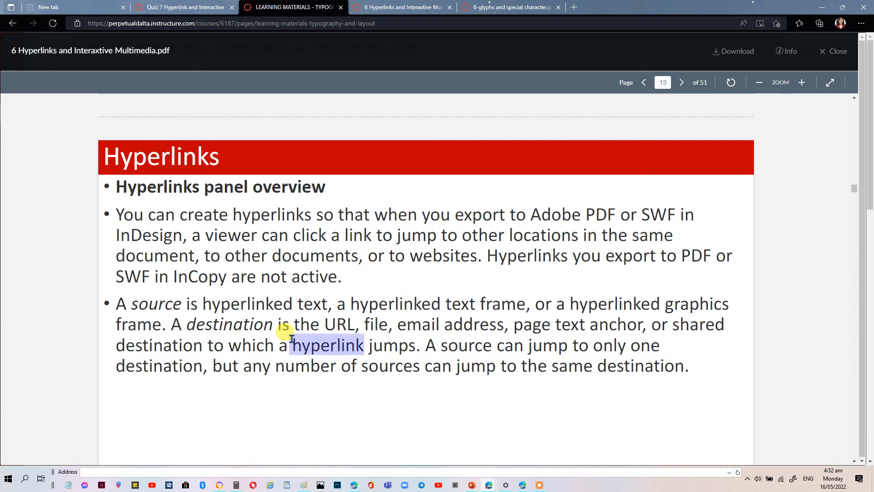
{"action": "left_click", "coordinate": [174, 325]}
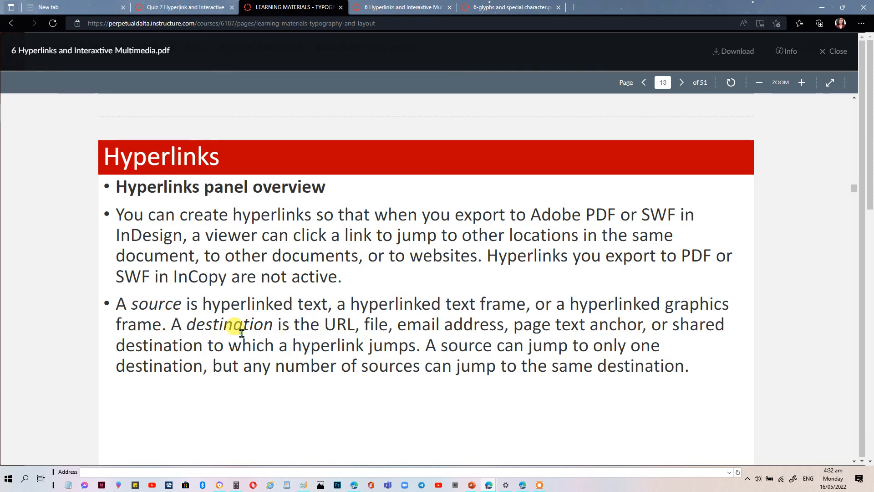
{"action": "left_click_drag", "start_coordinate": [170, 325], "coordinate": [421, 349]}
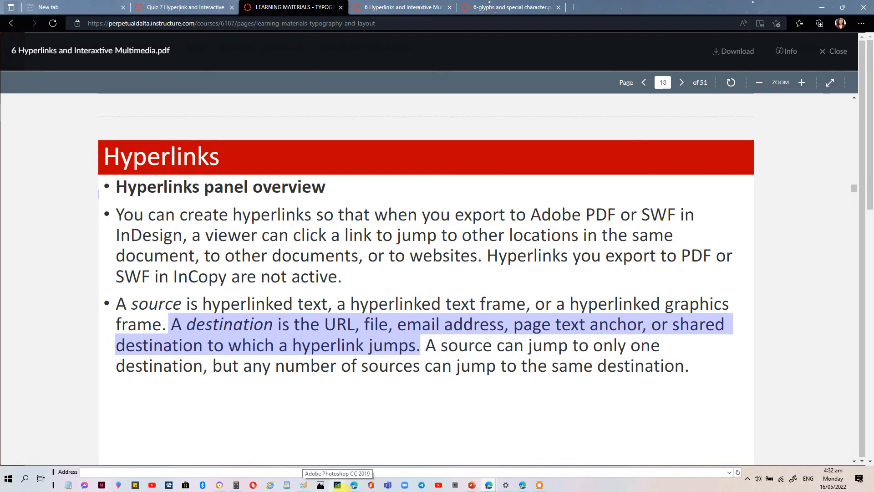
{"action": "key", "text": "ctrl+c"}
Step: Paste the copied definition into the new question's text and remove the line break after "shared"
{"action": "left_click", "coordinate": [170, 6]}
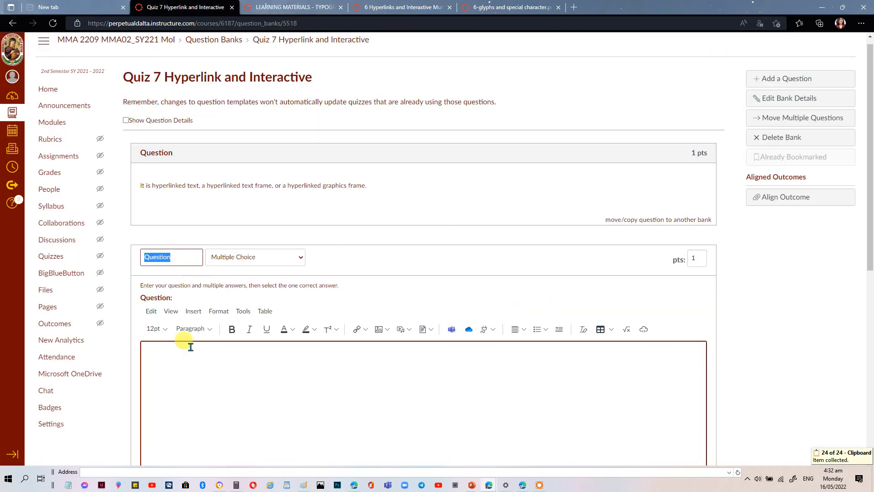
{"action": "left_click", "coordinate": [183, 359]}
{"action": "key", "text": "ctrl+v"}
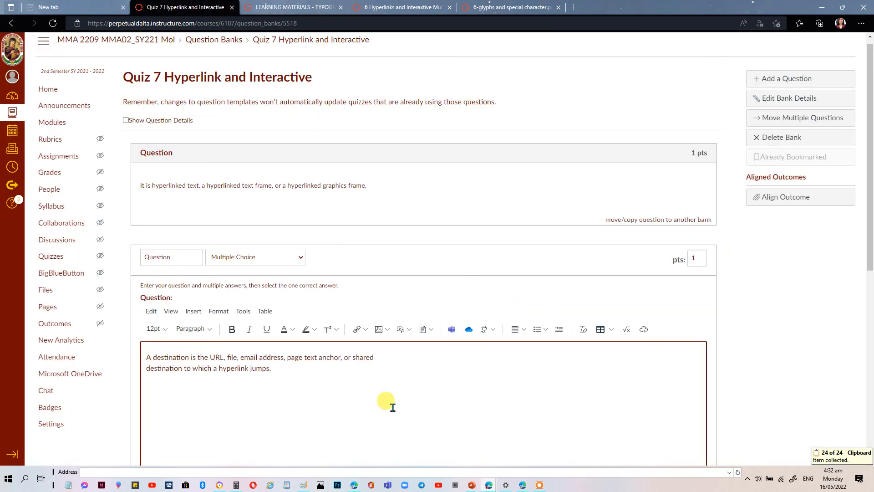
{"action": "left_click", "coordinate": [387, 358]}
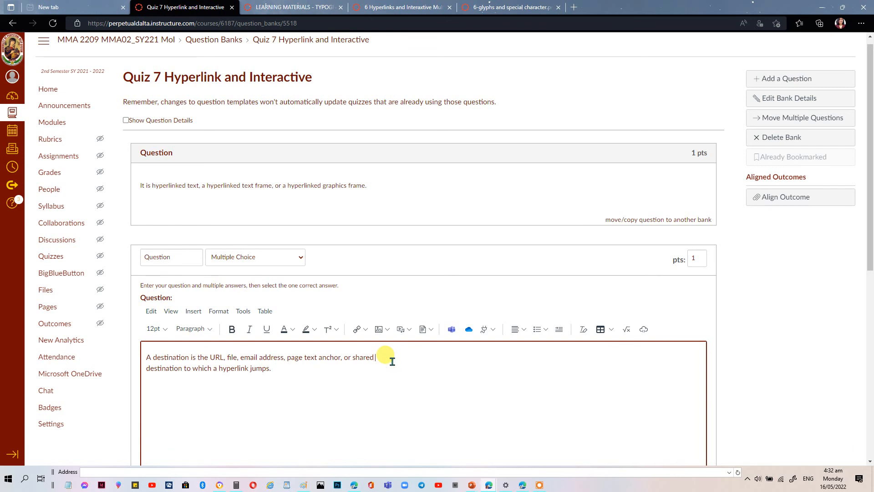
{"action": "key", "text": "Delete"}
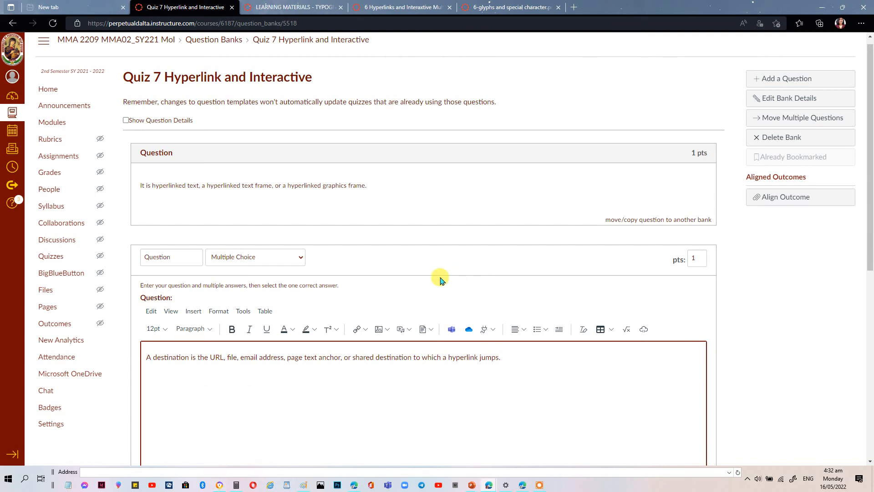
Step: Replace "A destination" with "It" at the start of the new question's text
{"action": "key", "text": "shift+Right"}
{"action": "key", "text": "shift+Right"}
{"action": "key", "text": "shift+Right"}
{"action": "key", "text": "shift+Right"}
{"action": "key", "text": "shift+Right"}
{"action": "key", "text": "shift+Right"}
{"action": "key", "text": "shift+Right"}
{"action": "key", "text": "shift+Right"}
{"action": "key", "text": "shift+Right"}
{"action": "key", "text": "shift+Right"}
{"action": "key", "text": "shift+Right"}
{"action": "key", "text": "shift+Right"}
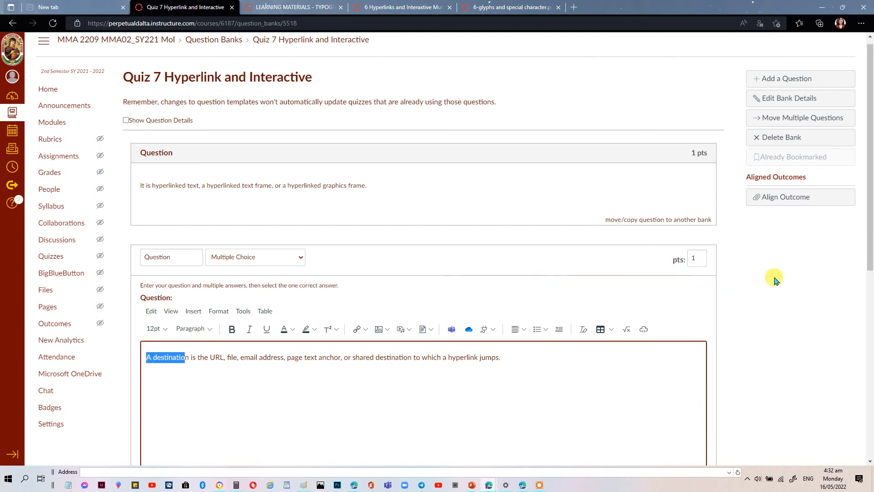
{"action": "key", "text": "shift+Left"}
{"action": "key", "text": "BackSpace"}
{"action": "type", "text": "It"}
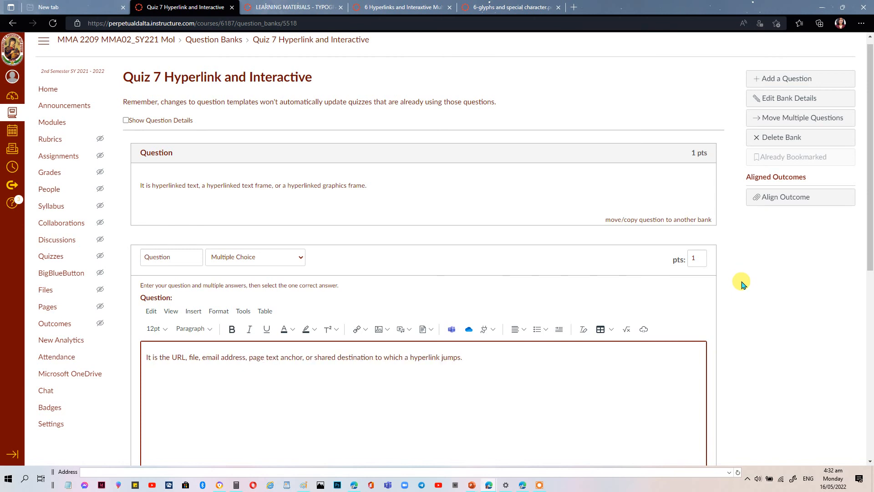
{"action": "key", "text": "Right"}
{"action": "key", "text": "Right"}
{"action": "key", "text": "Right"}
{"action": "key", "text": "Right"}
{"action": "key", "text": "Right"}
{"action": "key", "text": "Right"}
{"action": "key", "text": "Right"}
{"action": "key", "text": "Right"}
{"action": "key", "text": "Right"}
Step: Enter "destination" as the correct answer and "URL" as the first possible answer
{"action": "left_click_drag", "start_coordinate": [872, 134], "coordinate": [865, 298]}
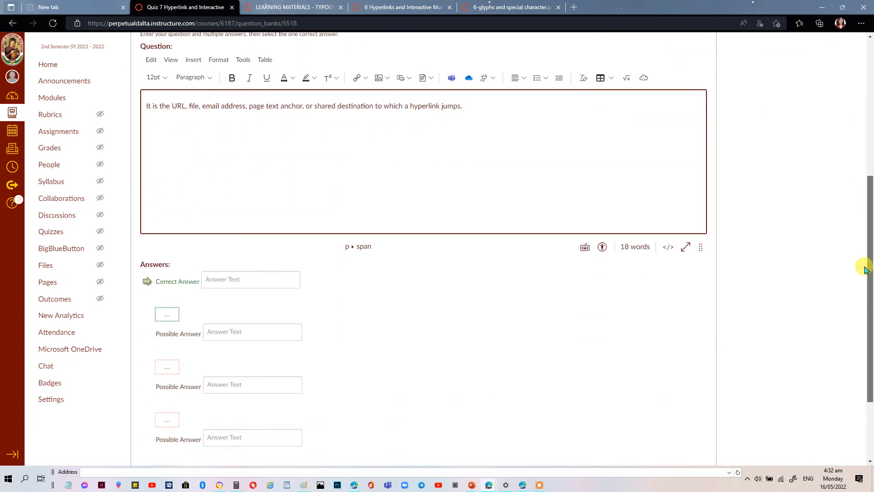
{"action": "left_click", "coordinate": [244, 281]}
{"action": "type", "text": "destination"}
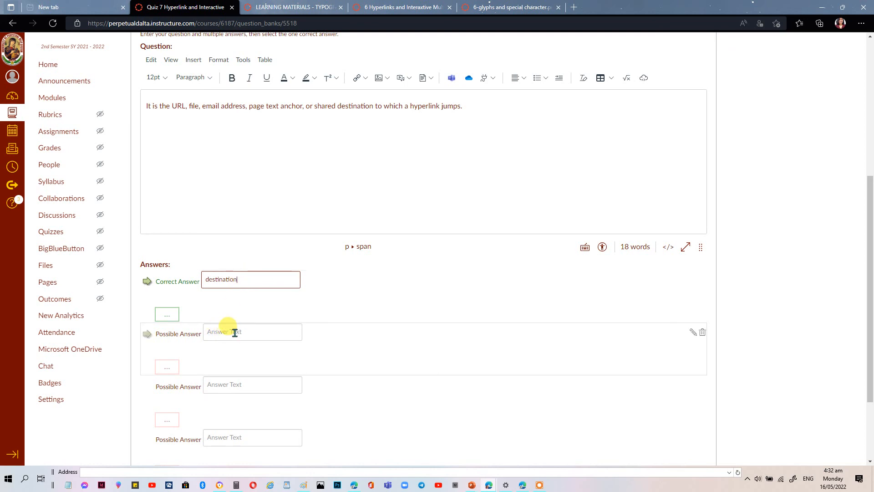
{"action": "left_click", "coordinate": [234, 332]}
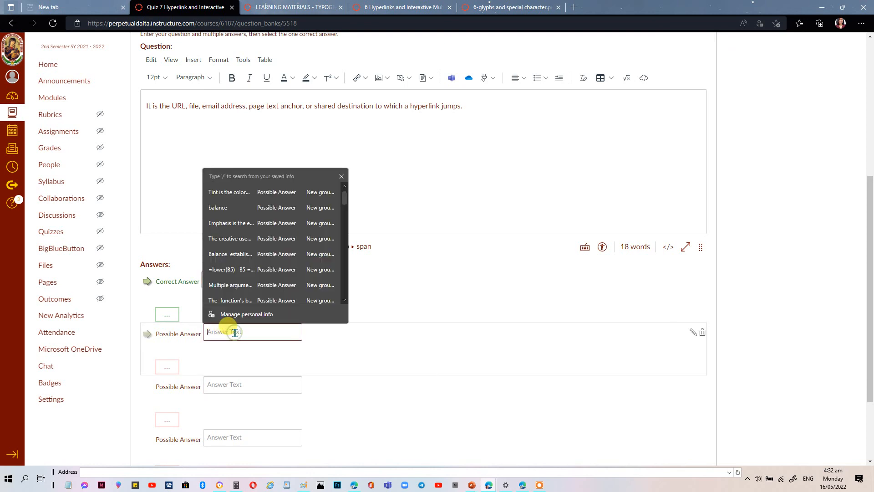
{"action": "type", "text": "URL"}
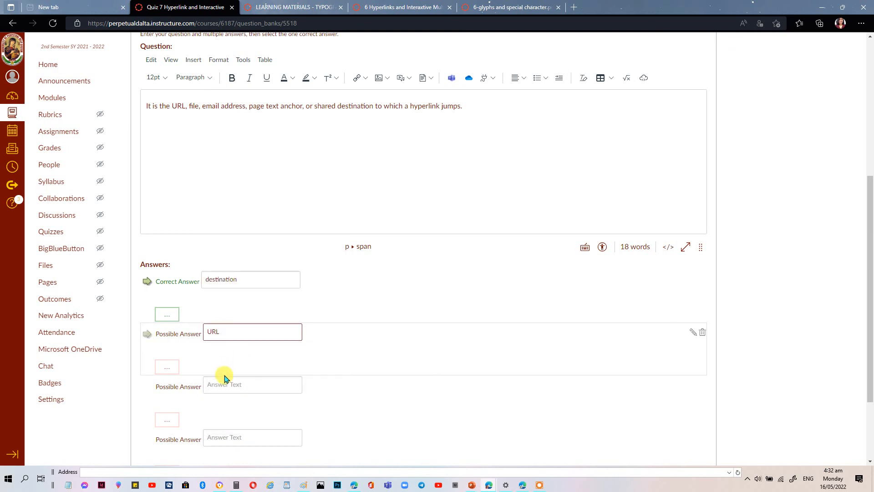
Step: Enter "Source" and "link" as the other two possible answers and save the question
{"action": "left_click", "coordinate": [219, 384]}
{"action": "type", "text": "Source"}
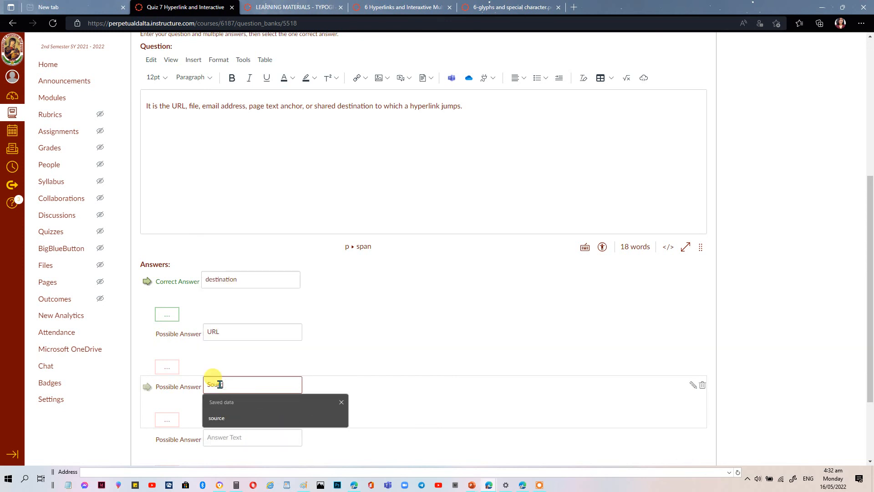
{"action": "left_click", "coordinate": [231, 437]}
{"action": "type", "text": "link"}
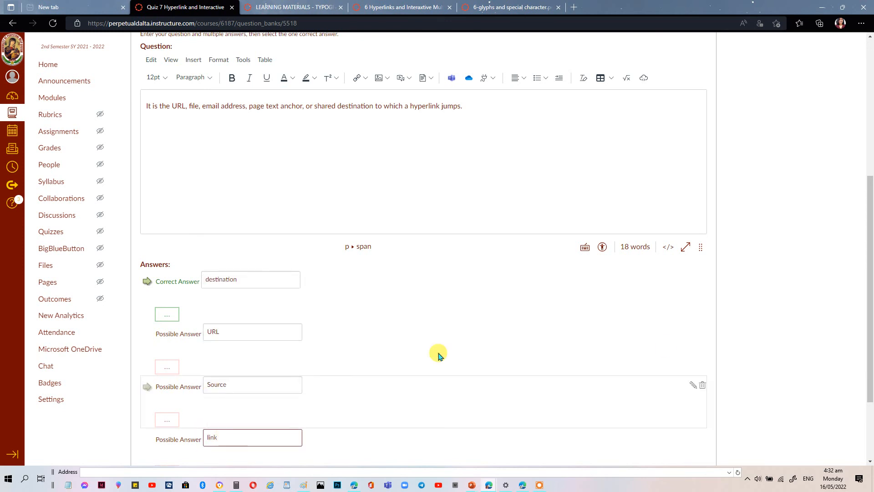
{"action": "scroll", "coordinate": [868, 291], "scroll_direction": "down", "scroll_amount": 2}
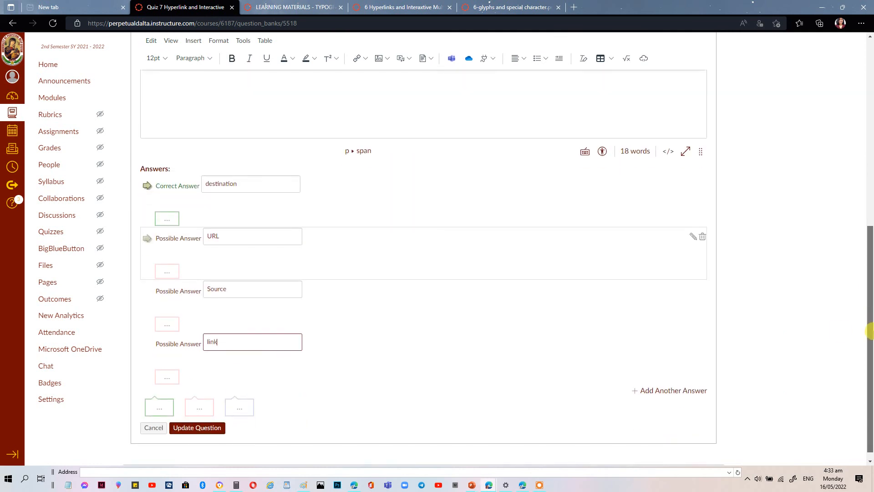
{"action": "left_click", "coordinate": [196, 428]}
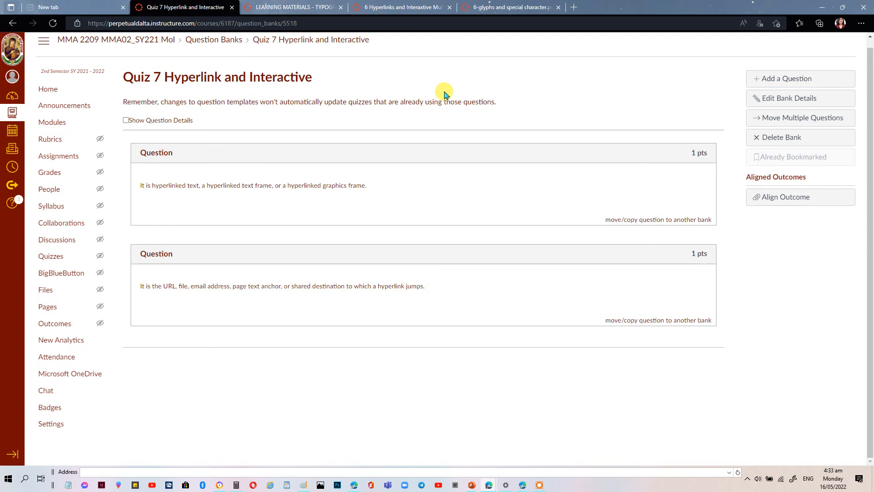
Step: Create a new quiz in the course's Quizzes and replace its default title with "Quiz 5 IN"
{"action": "left_click", "coordinate": [52, 262]}
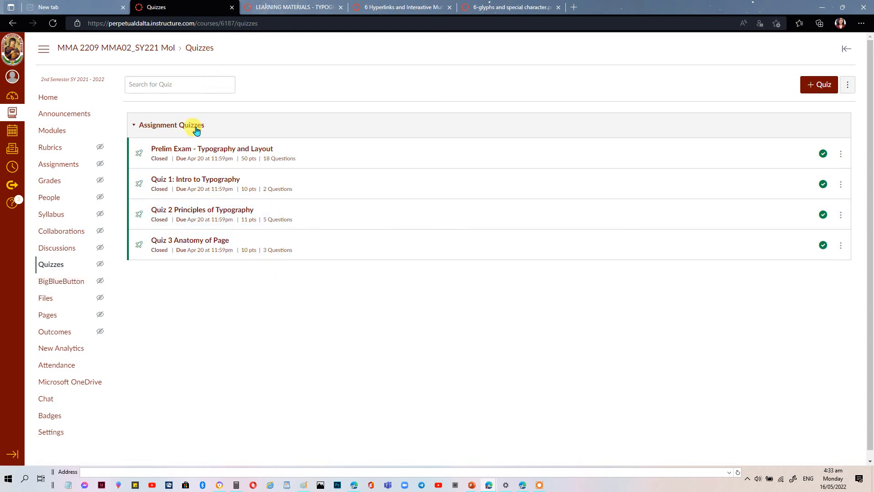
{"action": "left_click", "coordinate": [809, 88]}
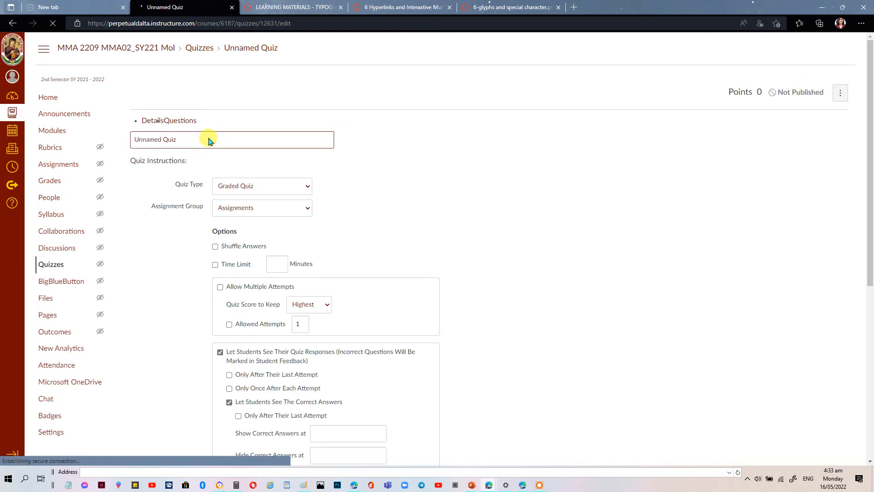
{"action": "type", "text": "Q"}
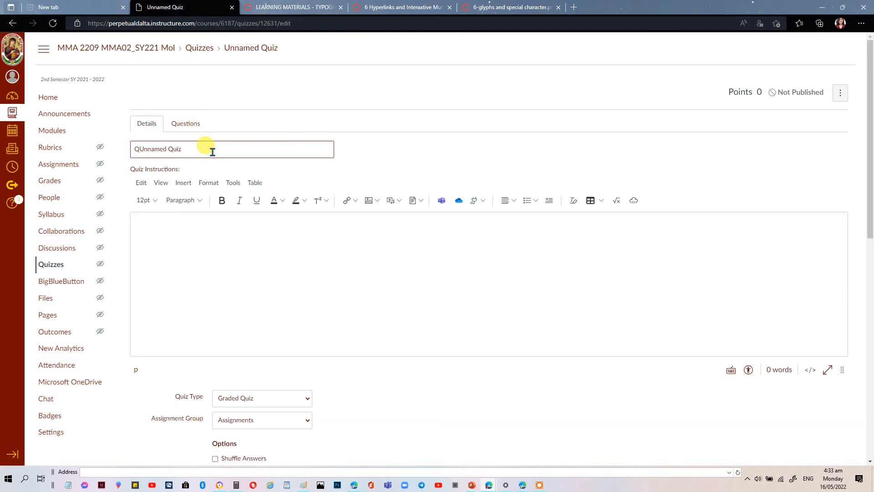
{"action": "key", "text": "Delete"}
{"action": "key", "text": "Delete"}
{"action": "key", "text": "Delete"}
{"action": "key", "text": "Delete"}
{"action": "key", "text": "Delete"}
{"action": "key", "text": "Delete"}
{"action": "key", "text": "Delete"}
{"action": "key", "text": "Delete"}
{"action": "key", "text": "Delete"}
{"action": "key", "text": "Delete"}
{"action": "key", "text": "Delete"}
{"action": "key", "text": "Delete"}
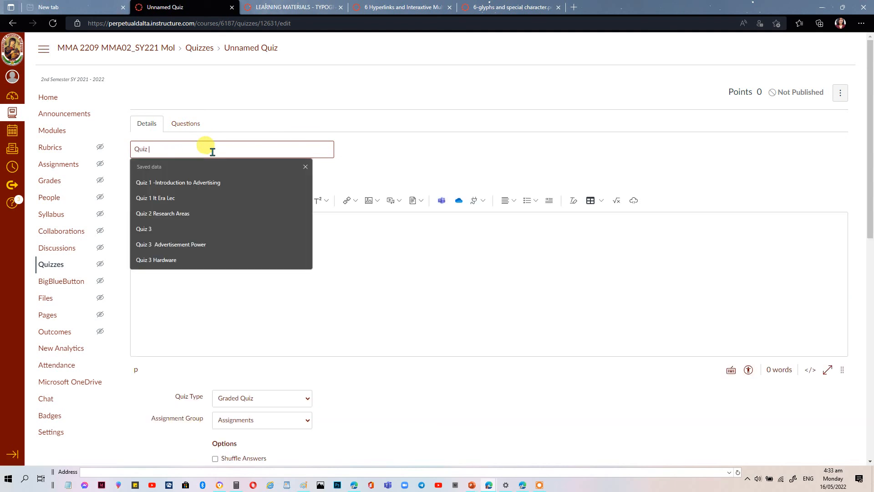
{"action": "type", "text": "uiz 5 I"}
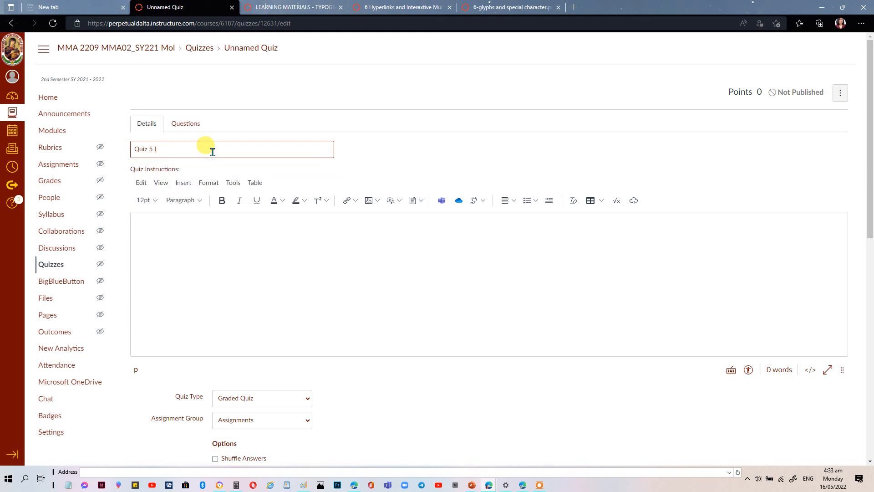
{"action": "key", "text": "BackSpace"}
{"action": "type", "text": "IN"}
Step: Enable shuffled answers for the new quiz and set its assignment group to Quizzes
{"action": "left_click_drag", "start_coordinate": [870, 165], "coordinate": [870, 297]}
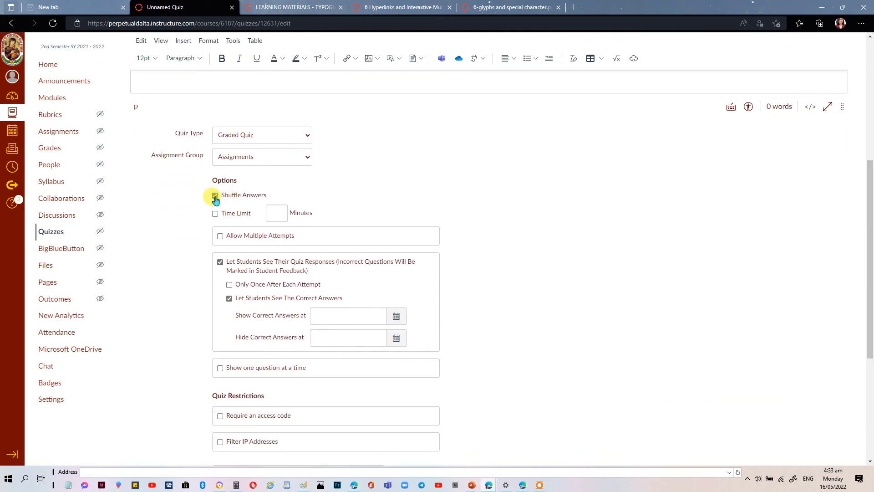
{"action": "left_click", "coordinate": [306, 158]}
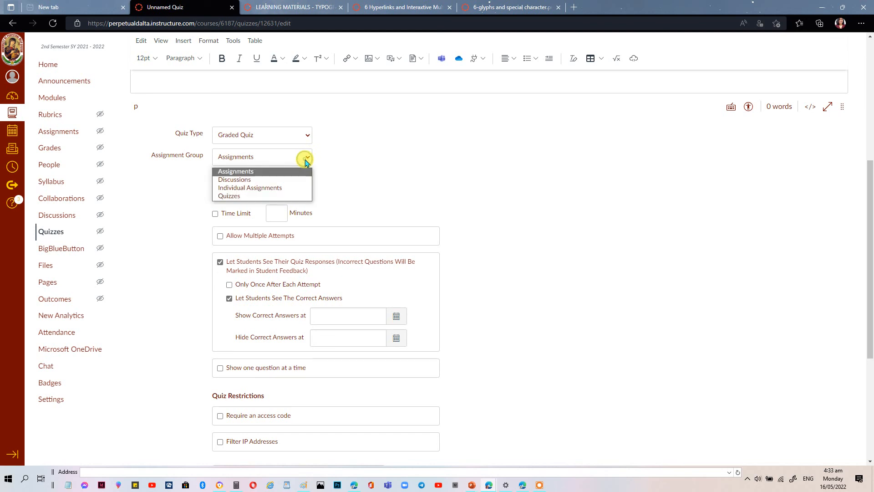
{"action": "left_click", "coordinate": [275, 196]}
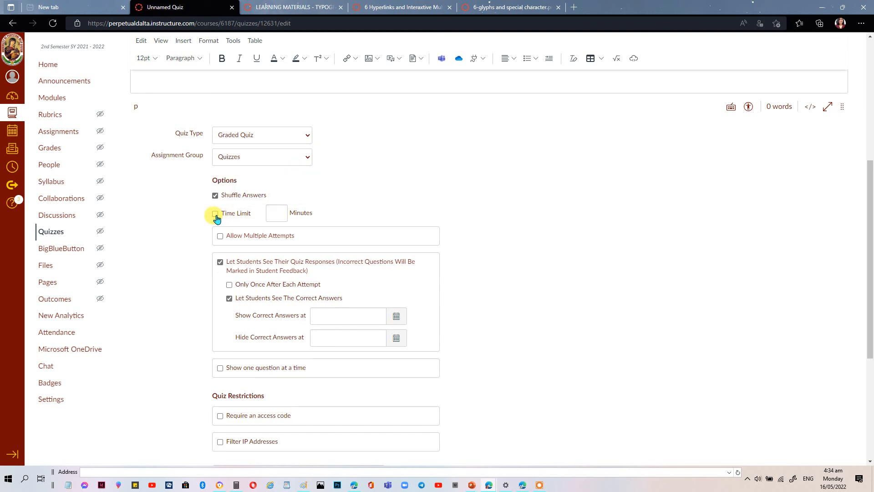
Step: Give the quiz a 10-minute time limit and allow multiple attempts, limiting the allowed attempts to 3
{"action": "left_click", "coordinate": [215, 214]}
{"action": "left_click", "coordinate": [276, 215]}
{"action": "type", "text": "1"}
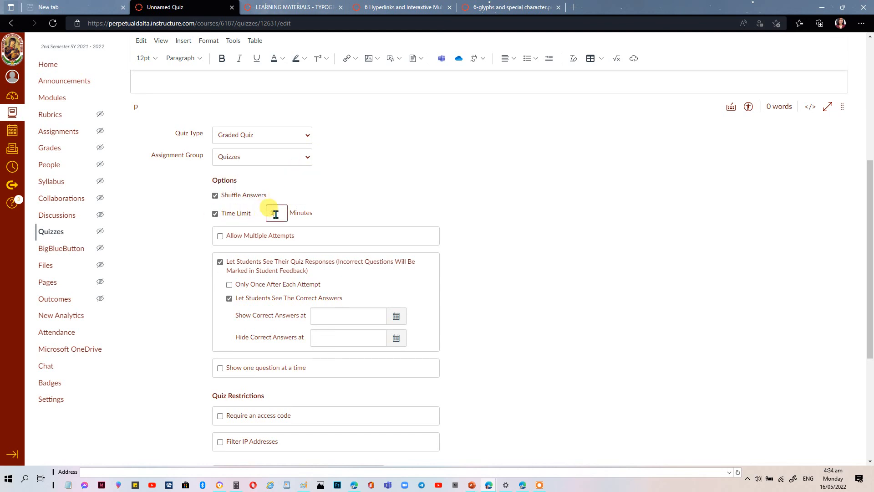
{"action": "type", "text": "0"}
{"action": "left_click", "coordinate": [220, 237]}
{"action": "left_click", "coordinate": [229, 273]}
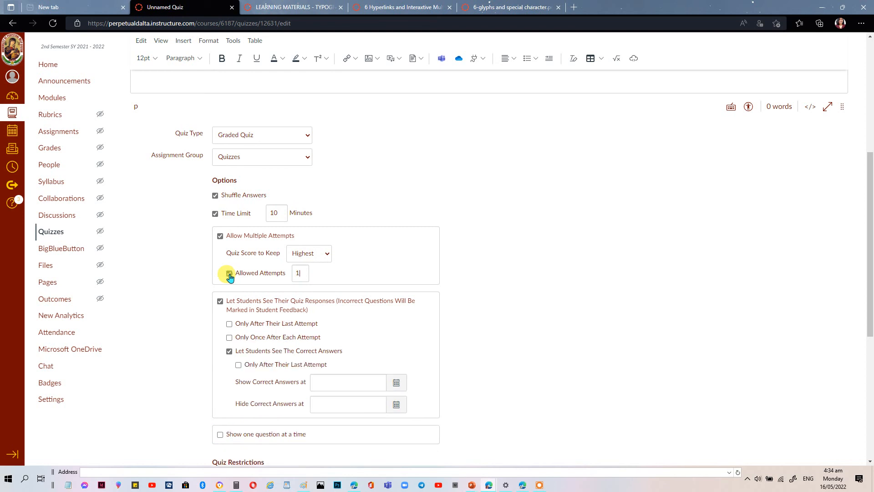
{"action": "left_click_drag", "start_coordinate": [303, 273], "coordinate": [297, 273]}
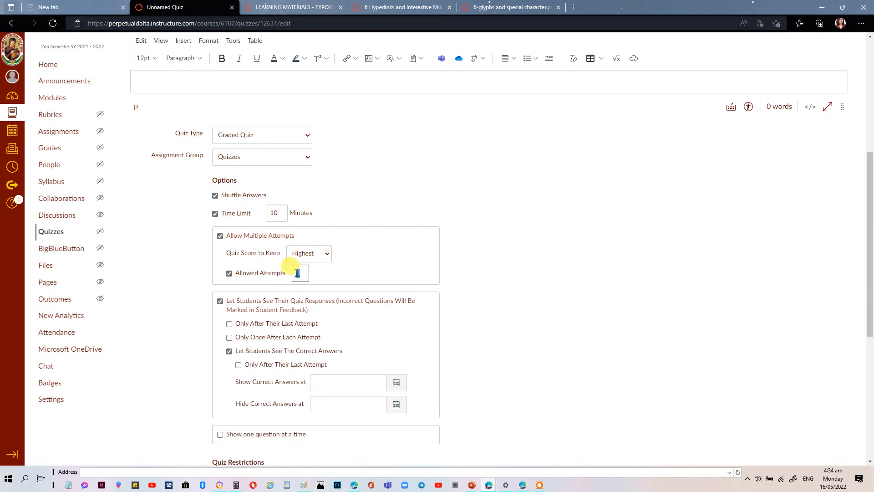
{"action": "type", "text": "3"}
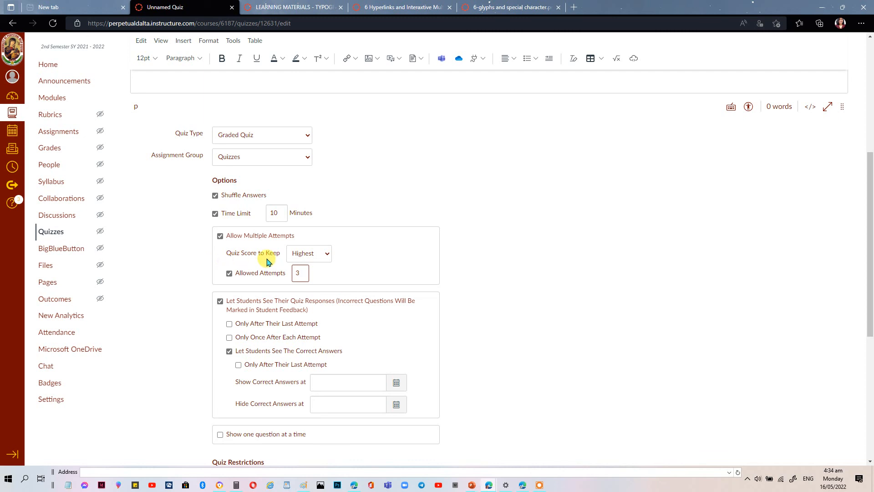
Step: Stop students from seeing their quiz responses and show one question at a time
{"action": "left_click", "coordinate": [219, 301]}
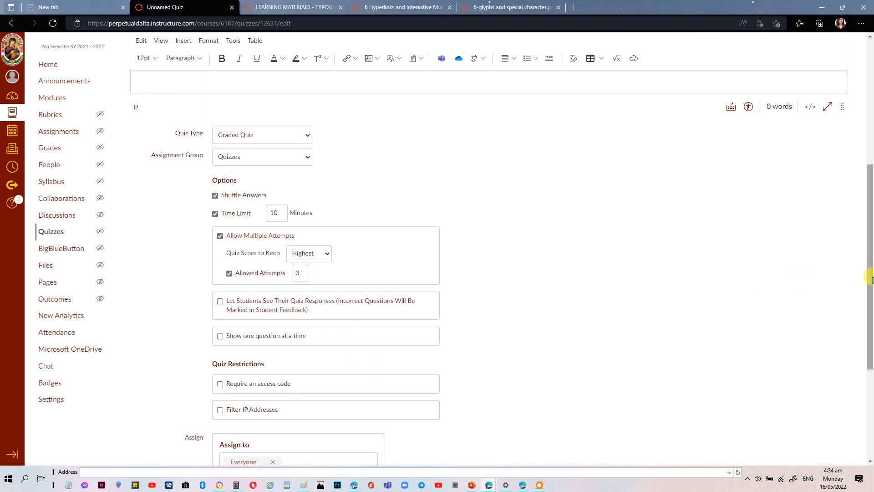
{"action": "left_click_drag", "start_coordinate": [869, 276], "coordinate": [871, 338]}
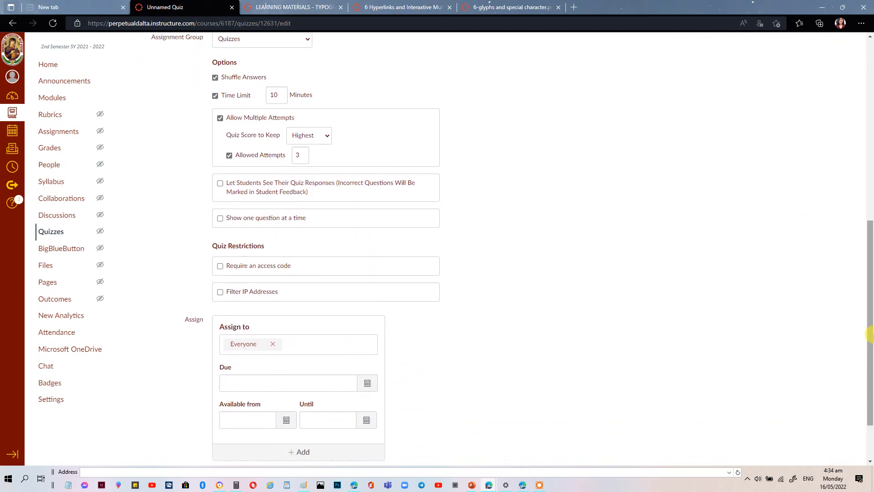
{"action": "left_click", "coordinate": [219, 221]}
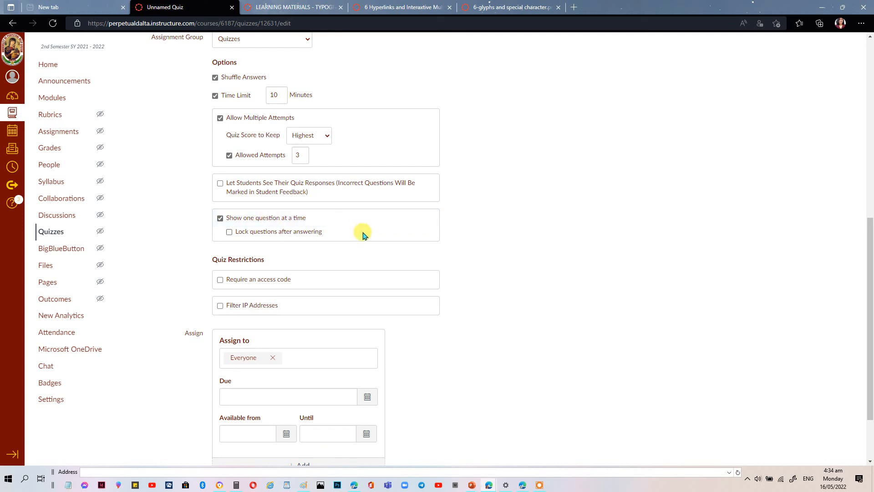
{"action": "left_click", "coordinate": [220, 186]}
{"action": "left_click", "coordinate": [220, 186]}
{"action": "left_click", "coordinate": [220, 186]}
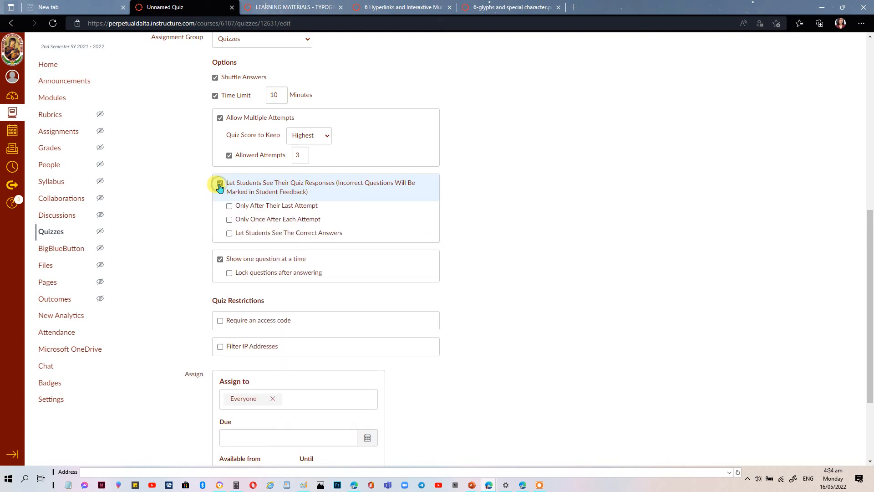
{"action": "left_click", "coordinate": [220, 186]}
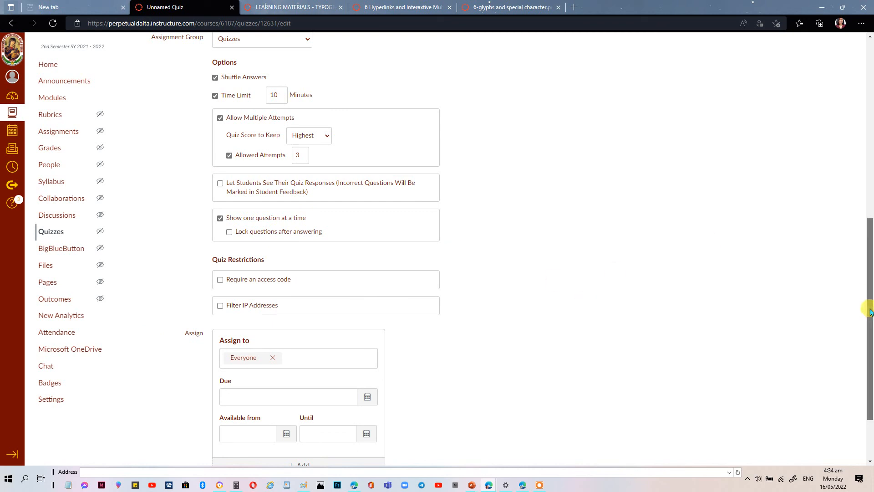
Step: Set the quiz due on May 22, 2022 and available until May 28, 2022 for everyone, and save it
{"action": "mouse_move", "coordinate": [870, 312]}
{"action": "left_mouse_down"}
{"action": "mouse_move", "coordinate": [868, 352]}
{"action": "mouse_move", "coordinate": [862, 324]}
{"action": "left_mouse_up"}
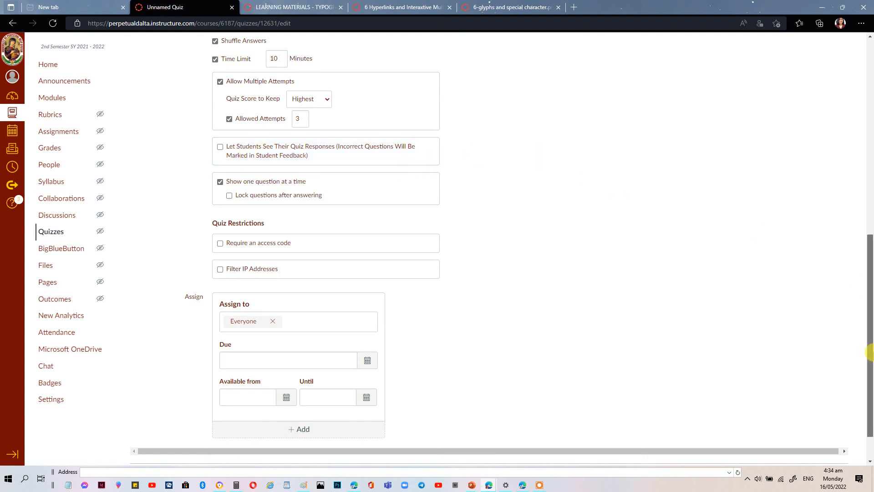
{"action": "left_click_drag", "start_coordinate": [868, 351], "coordinate": [867, 375]}
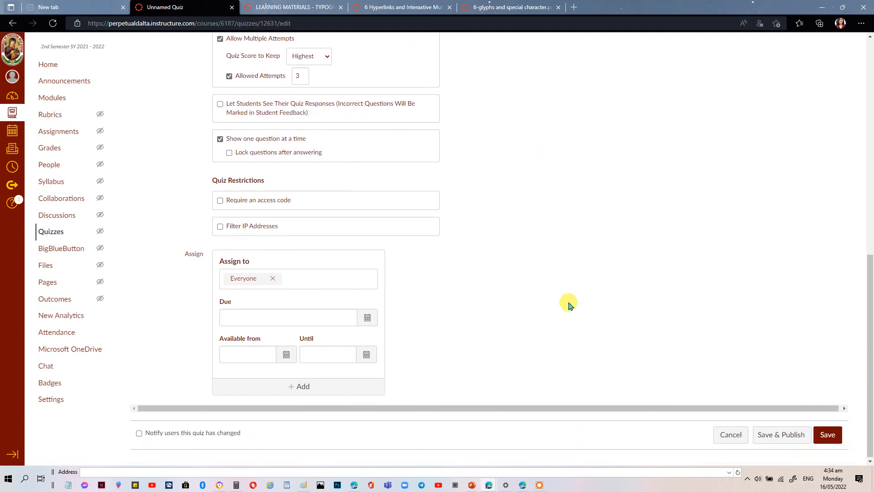
{"action": "left_click", "coordinate": [367, 319]}
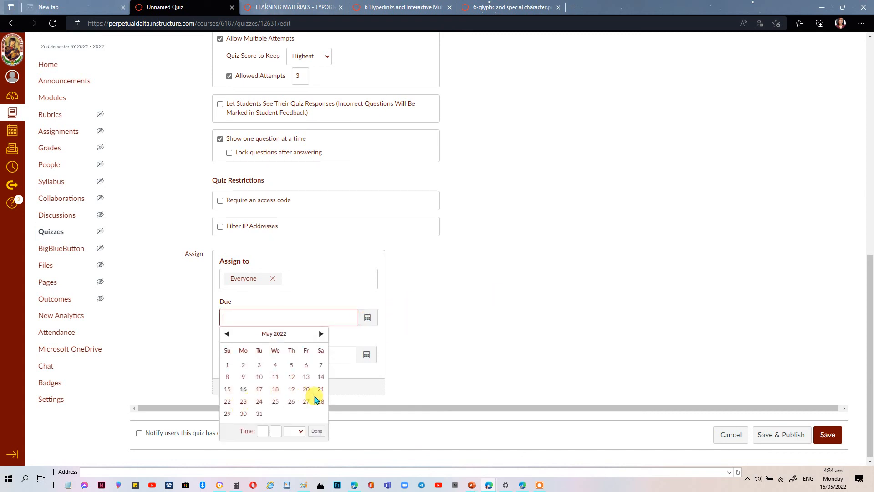
{"action": "left_click", "coordinate": [227, 409]}
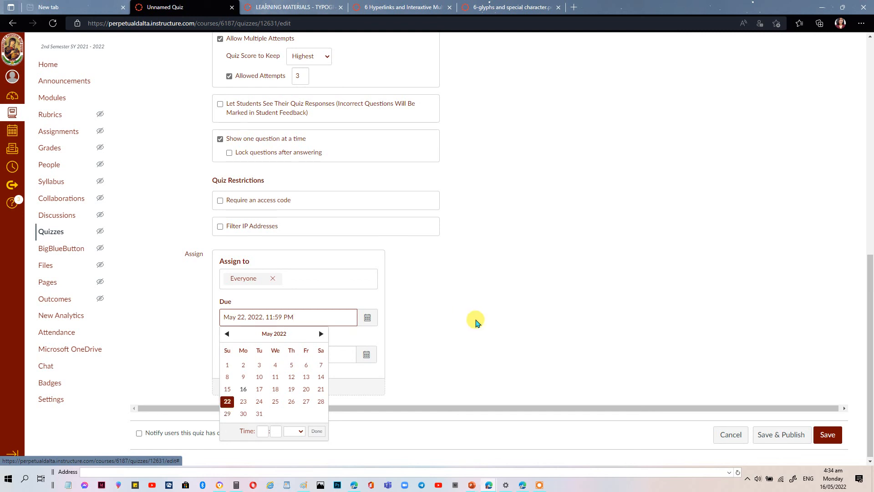
{"action": "left_click", "coordinate": [475, 319]}
{"action": "left_click", "coordinate": [366, 359]}
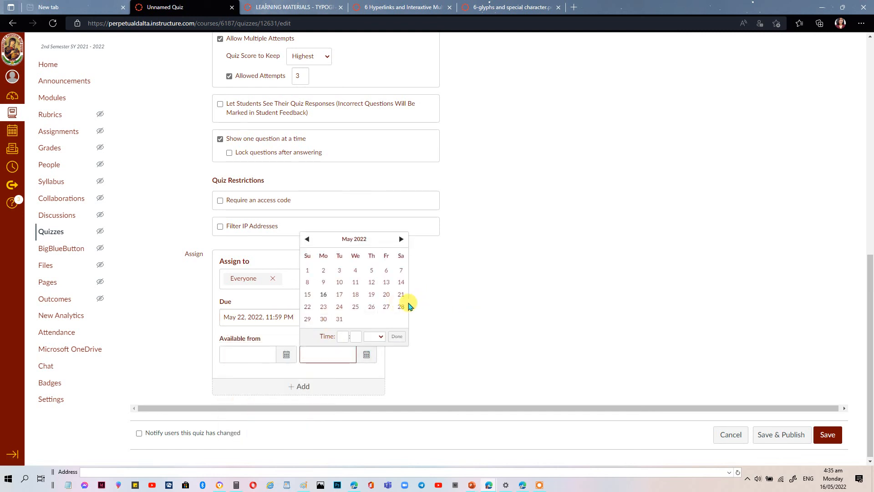
{"action": "left_click", "coordinate": [403, 308]}
{"action": "left_click", "coordinate": [492, 319]}
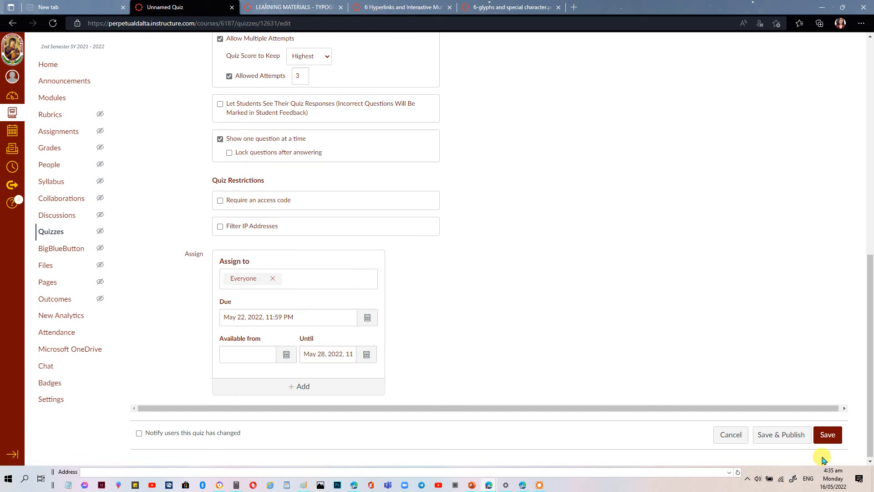
{"action": "left_click", "coordinate": [828, 436]}
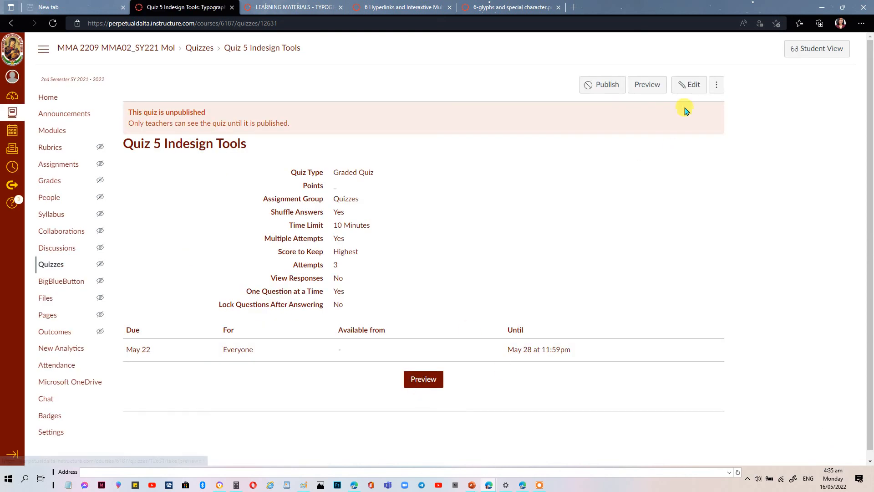
Step: Edit the quiz's questions and find the existing questions in the "QUIZ 5 INDESIGN TOOLS" question bank
{"action": "left_click", "coordinate": [694, 90]}
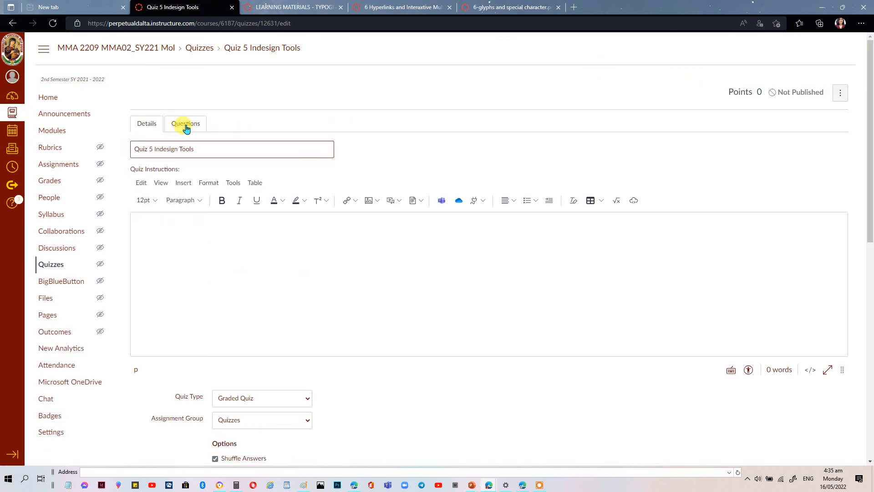
{"action": "left_click", "coordinate": [186, 126]}
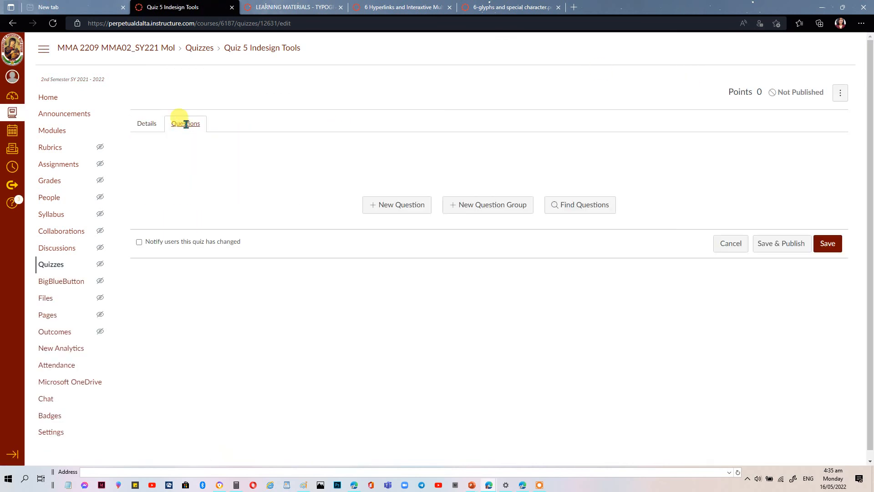
{"action": "left_click", "coordinate": [571, 207]}
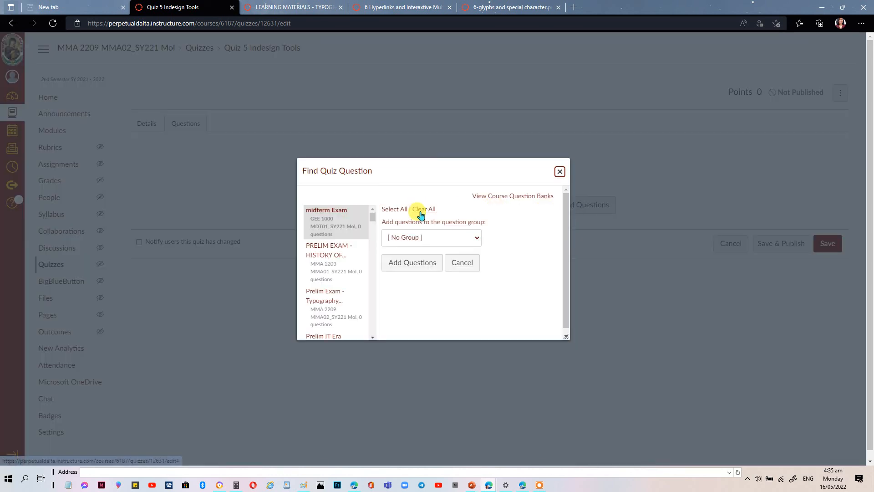
{"action": "left_click_drag", "start_coordinate": [373, 218], "coordinate": [373, 305]}
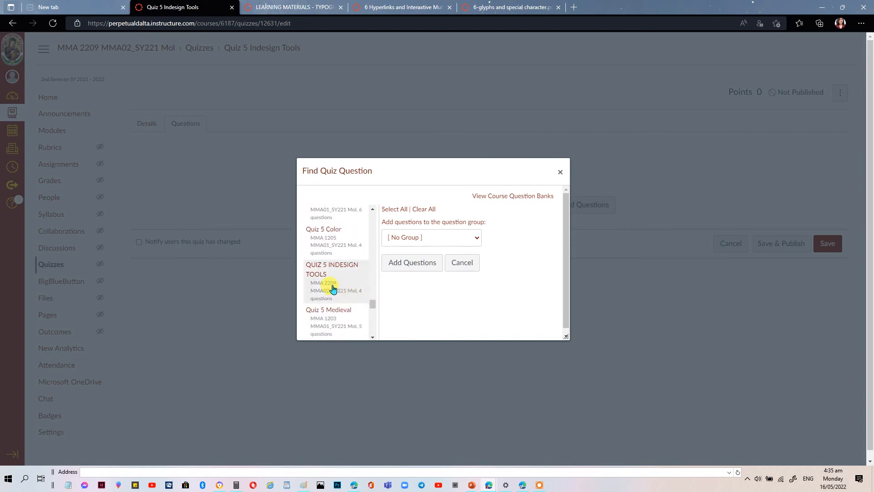
{"action": "left_click", "coordinate": [333, 288]}
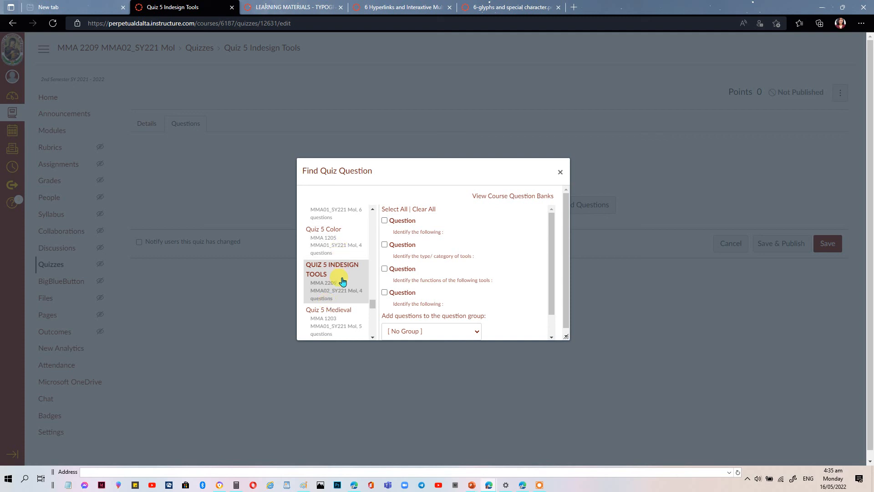
Step: Add all questions of the selected bank to the quiz with no question group and save the quiz
{"action": "left_click", "coordinate": [396, 210]}
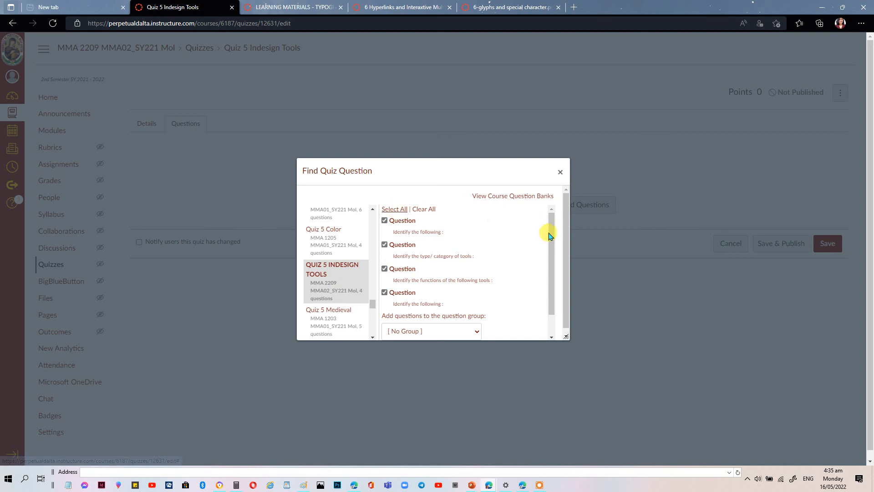
{"action": "left_click_drag", "start_coordinate": [553, 234], "coordinate": [551, 278]}
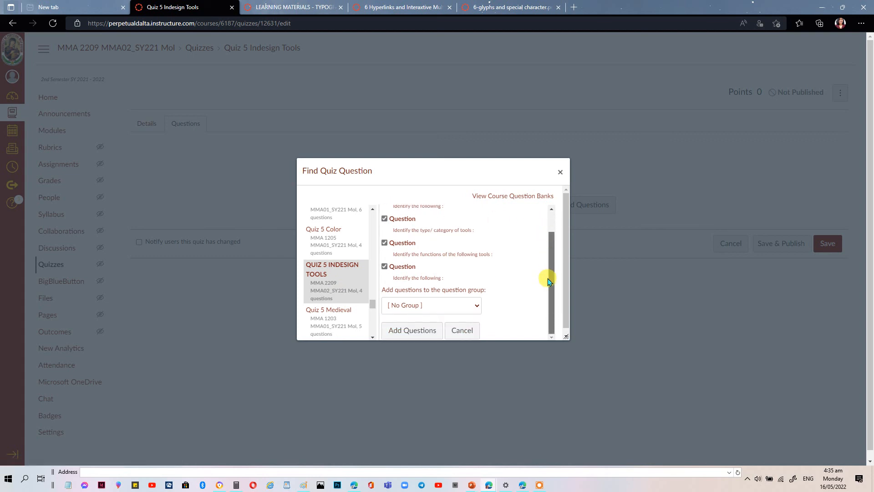
{"action": "left_click", "coordinate": [402, 330]}
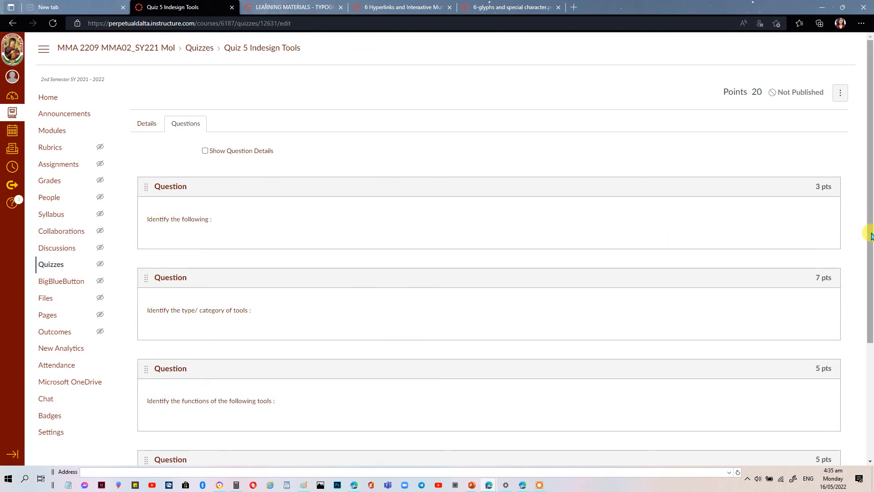
{"action": "left_click_drag", "start_coordinate": [872, 233], "coordinate": [854, 176]}
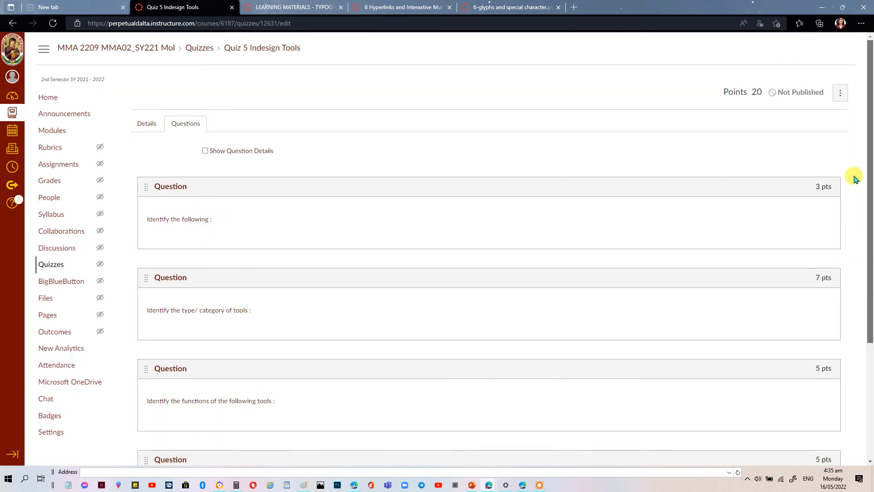
{"action": "scroll", "coordinate": [855, 178], "scroll_direction": "down", "scroll_amount": 4}
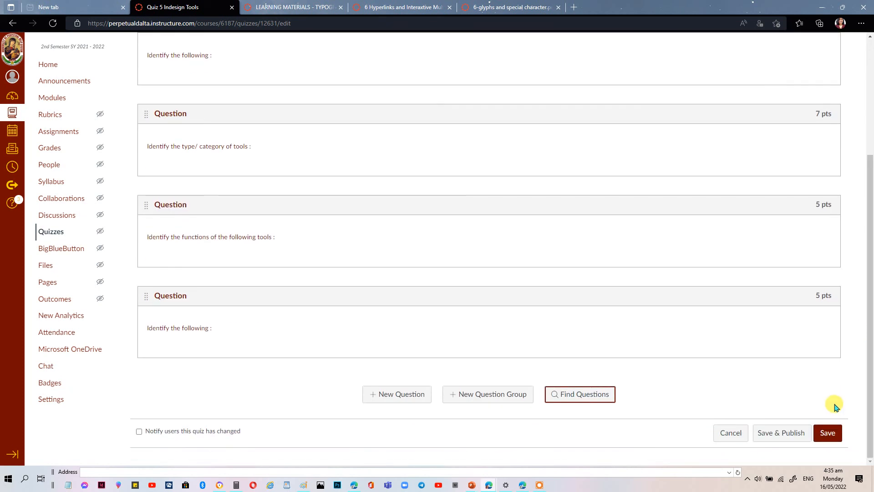
{"action": "left_click", "coordinate": [833, 436]}
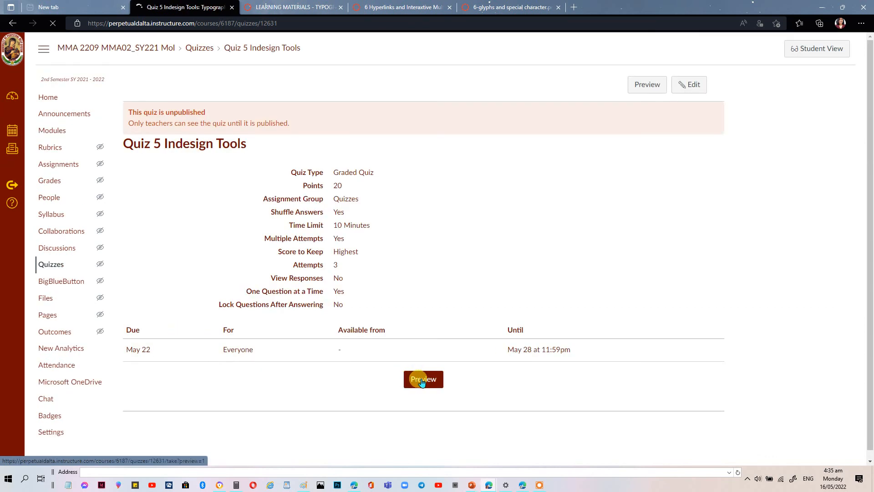
Step: Preview the quiz and answer Question 1's matching items in order with Complex shape, Compound paths and simple path
{"action": "left_click", "coordinate": [423, 380]}
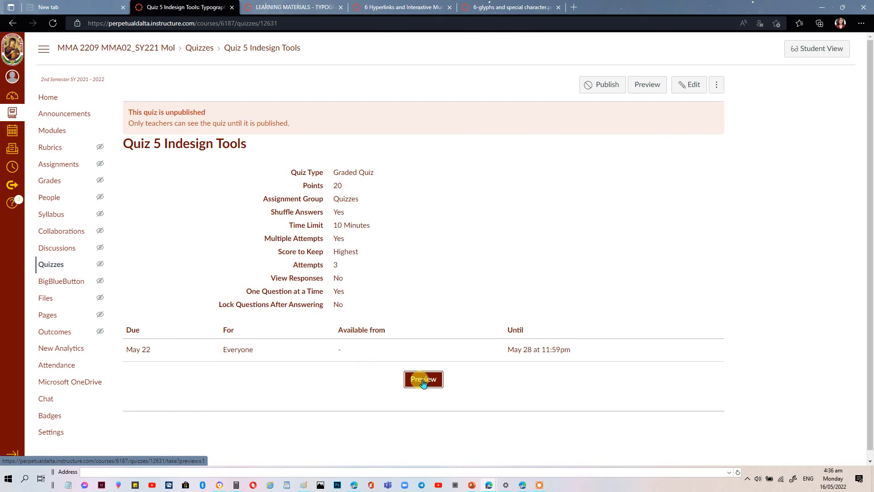
{"action": "left_click", "coordinate": [423, 381]}
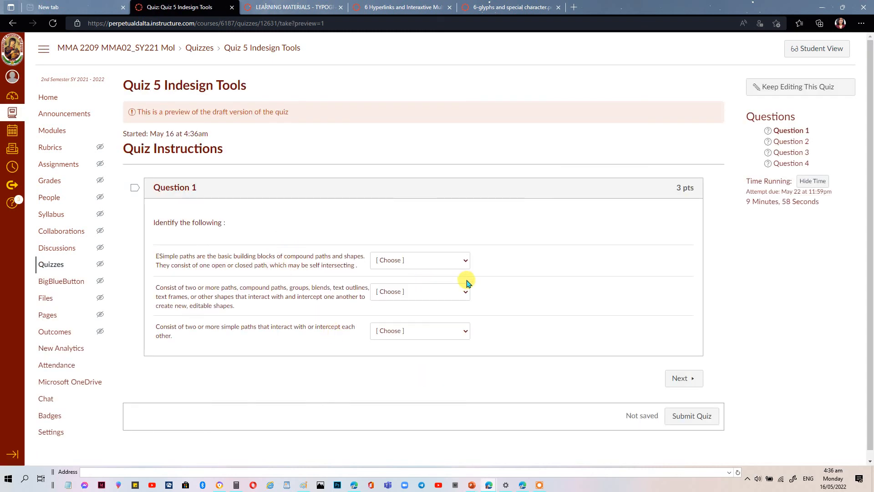
{"action": "left_click", "coordinate": [464, 260]}
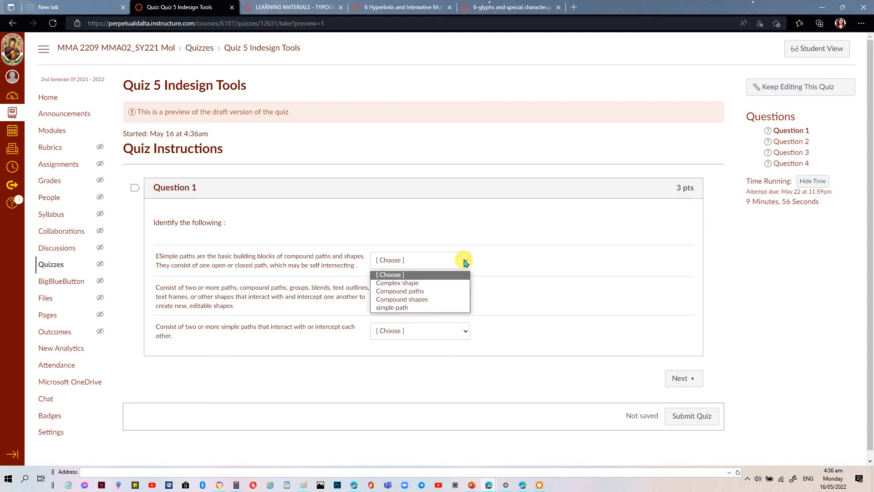
{"action": "left_click", "coordinate": [450, 284]}
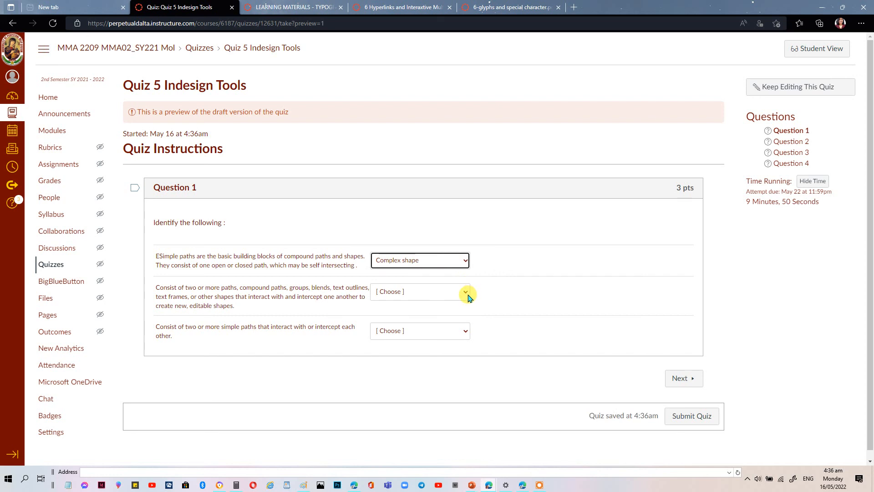
{"action": "left_click", "coordinate": [466, 294]}
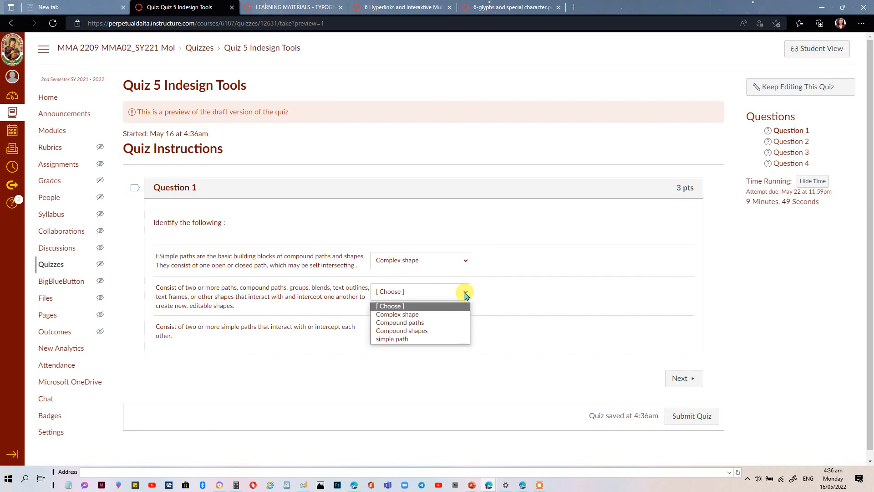
{"action": "left_click", "coordinate": [441, 326]}
{"action": "left_click", "coordinate": [464, 333]}
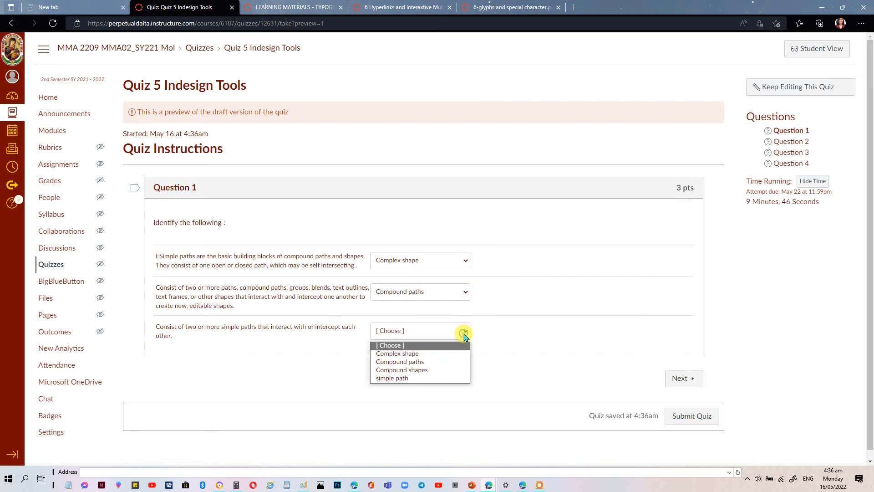
{"action": "left_click", "coordinate": [424, 381]}
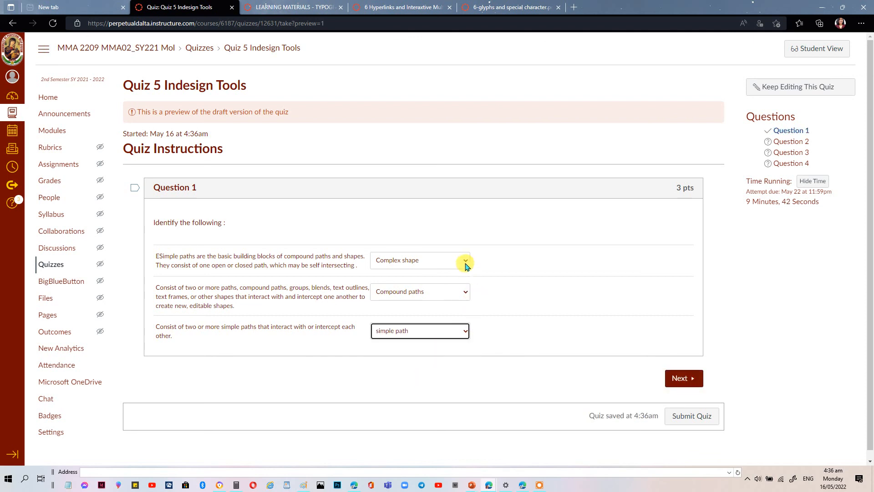
Step: Submit the preview attempt despite the unanswered questions and review the attempt's results
{"action": "left_click", "coordinate": [701, 423]}
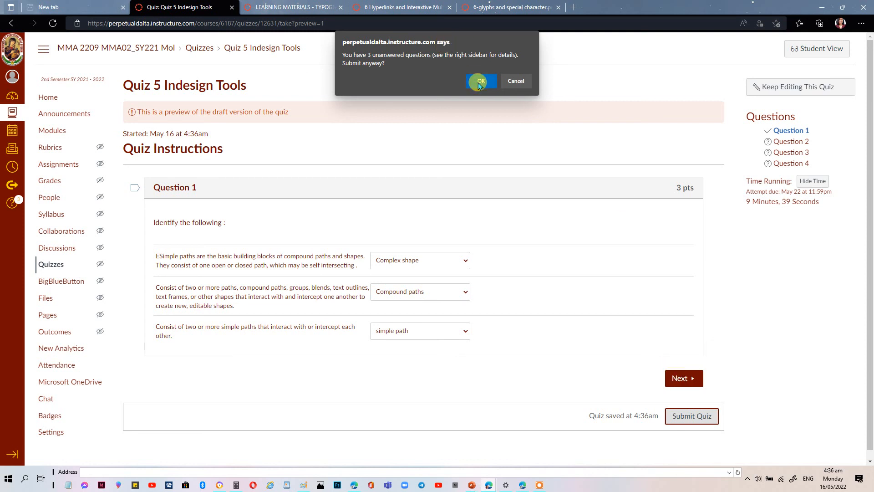
{"action": "left_click", "coordinate": [481, 83]}
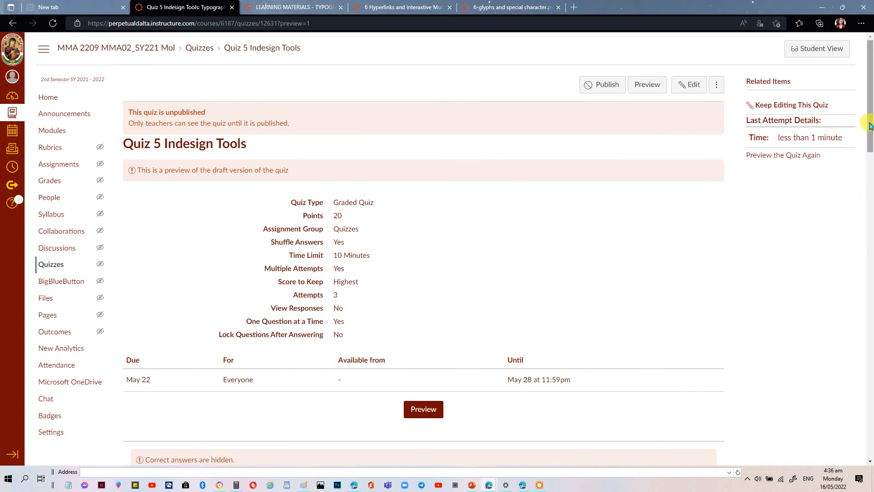
{"action": "left_click_drag", "start_coordinate": [870, 126], "coordinate": [869, 171]}
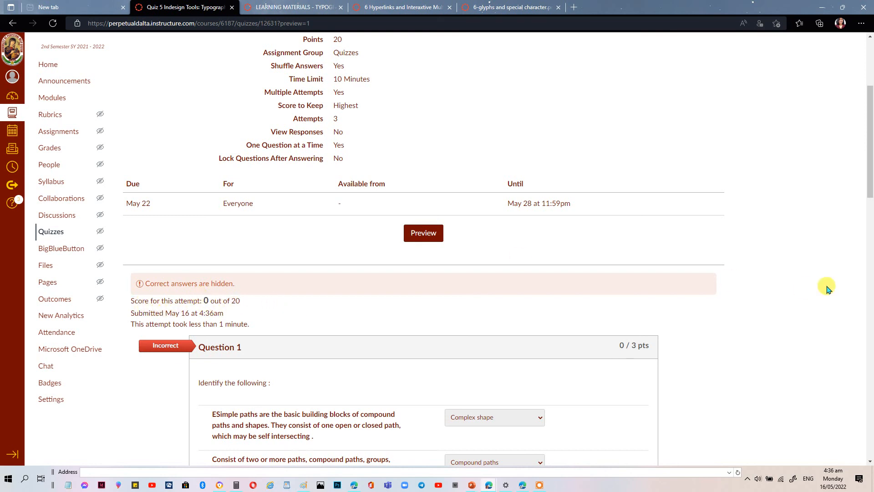
{"action": "left_click_drag", "start_coordinate": [870, 131], "coordinate": [821, 4]}
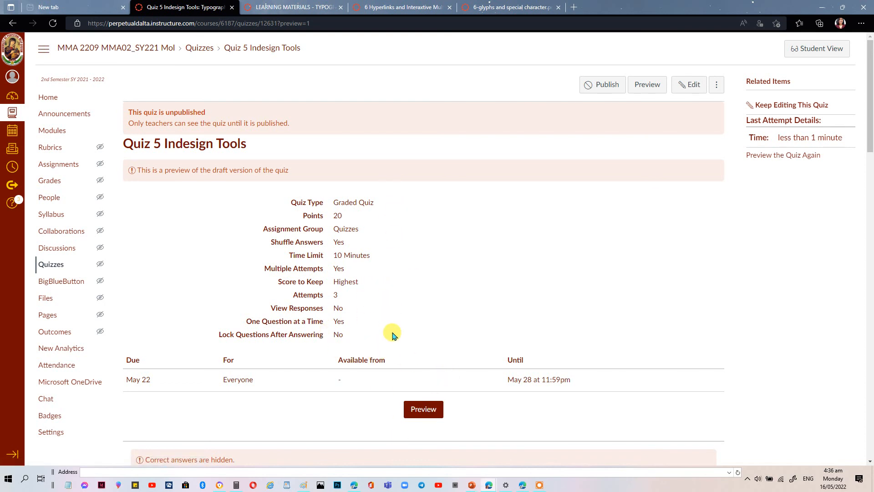
Step: Publish the quiz "Quiz 5 Indesign Tools" and return to the course's quiz list
{"action": "left_click", "coordinate": [588, 87]}
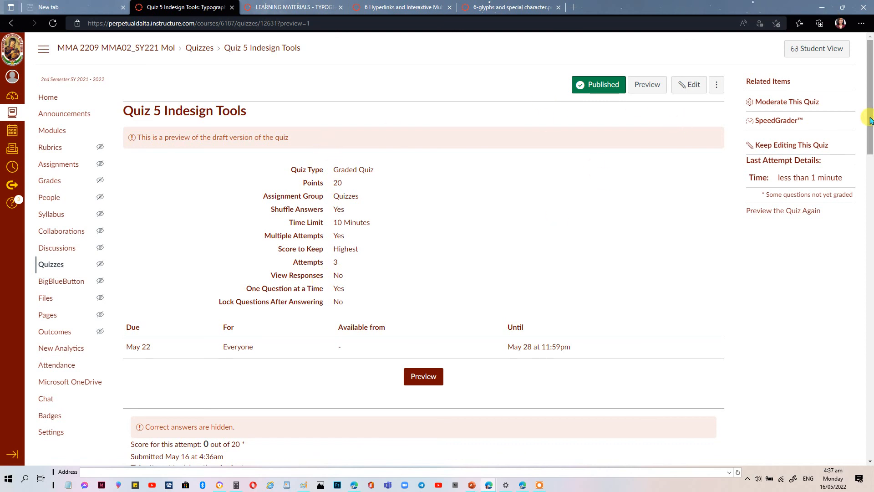
{"action": "mouse_move", "coordinate": [870, 122]}
{"action": "left_mouse_down"}
{"action": "mouse_move", "coordinate": [870, 137]}
{"action": "mouse_move", "coordinate": [869, 113]}
{"action": "left_mouse_up"}
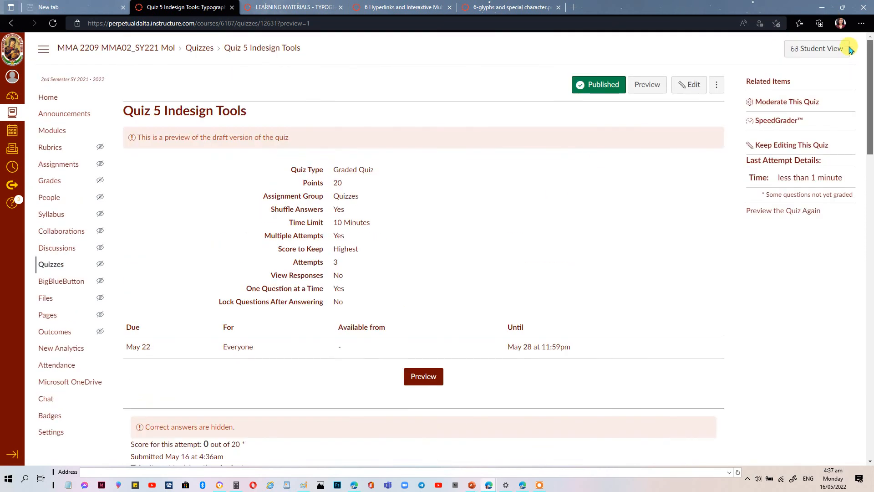
{"action": "left_click", "coordinate": [43, 265]}
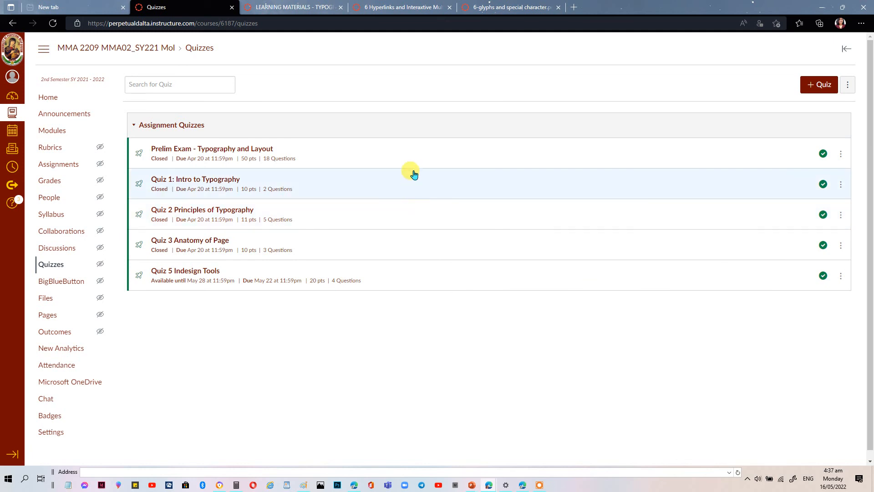
Step: Create a new quiz and title it "Quiz 6 Glyphs"
{"action": "left_click", "coordinate": [810, 88]}
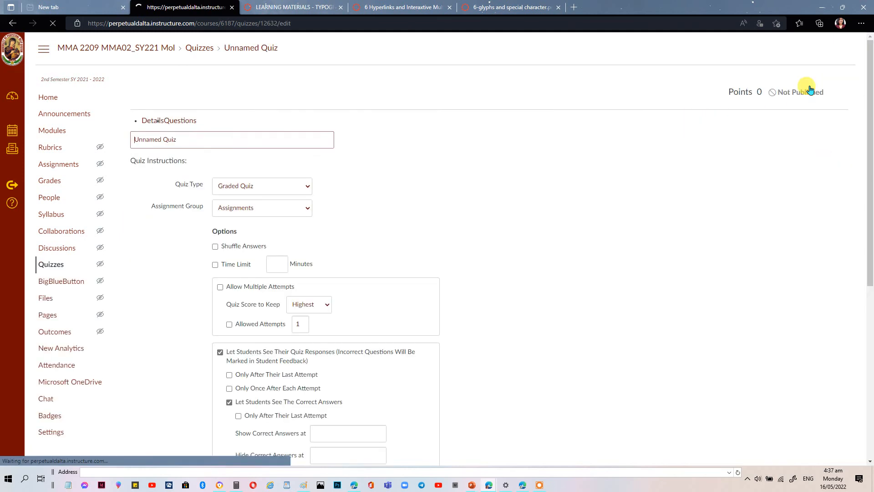
{"action": "type", "text": "Quiz"}
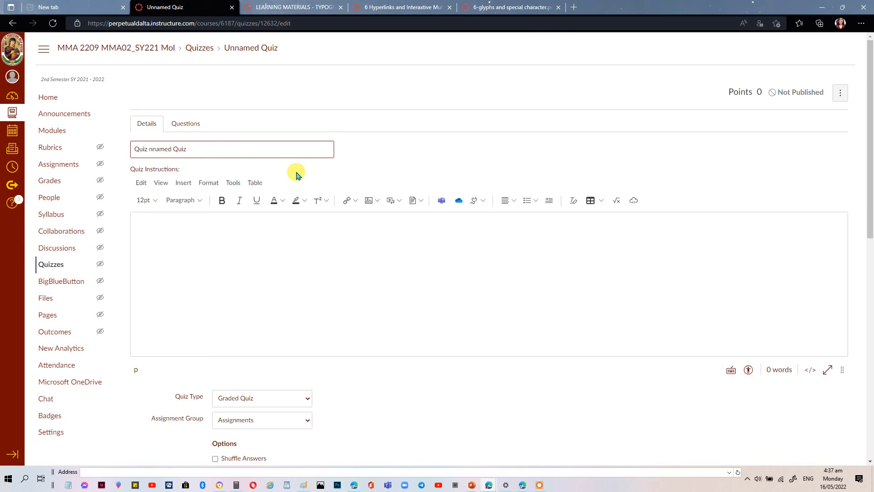
{"action": "key", "text": "Delete"}
{"action": "key", "text": "Delete"}
{"action": "key", "text": "Delete"}
{"action": "key", "text": "Delete"}
{"action": "key", "text": "Delete"}
{"action": "key", "text": "Delete"}
{"action": "key", "text": "Delete"}
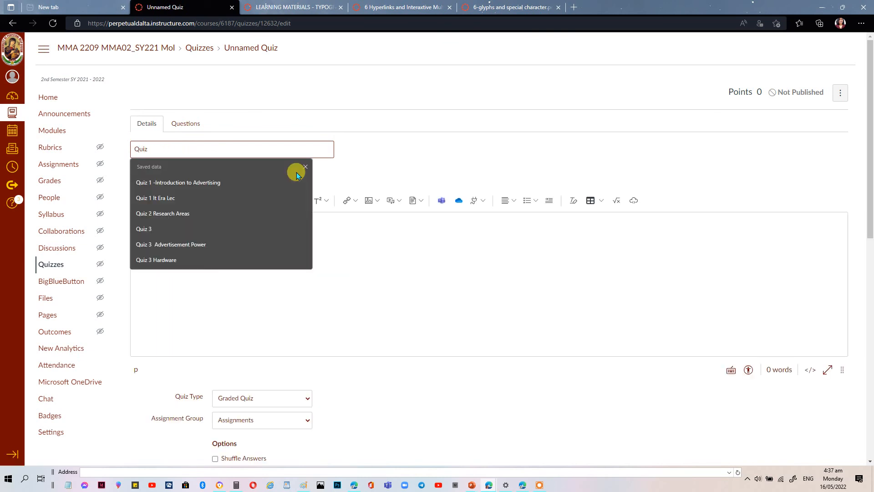
{"action": "type", "text": "6"}
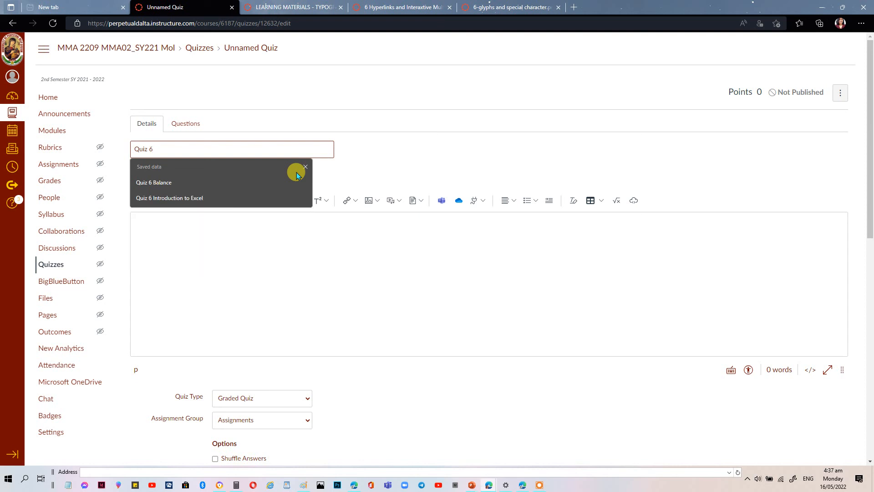
{"action": "type", "text": " Glyphs"}
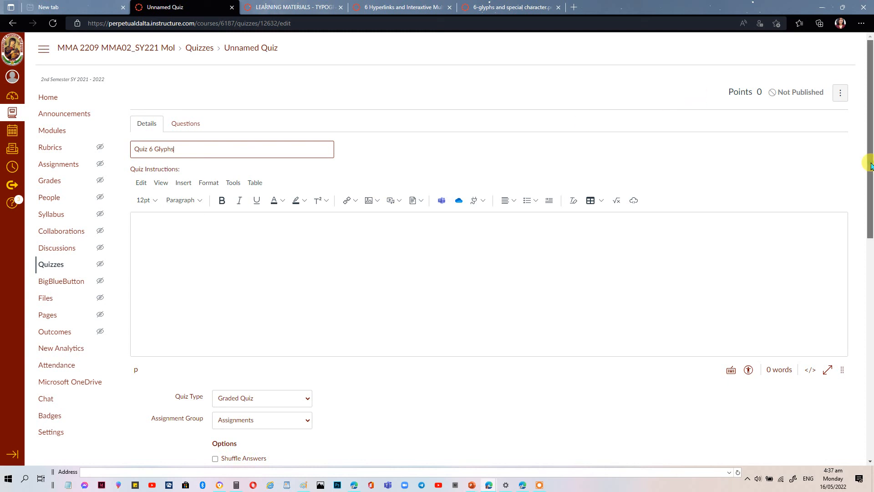
Step: Put the quiz in the Quizzes assignment group, shuffle its answers and set a 10-minute time limit
{"action": "left_click_drag", "start_coordinate": [870, 163], "coordinate": [871, 251]}
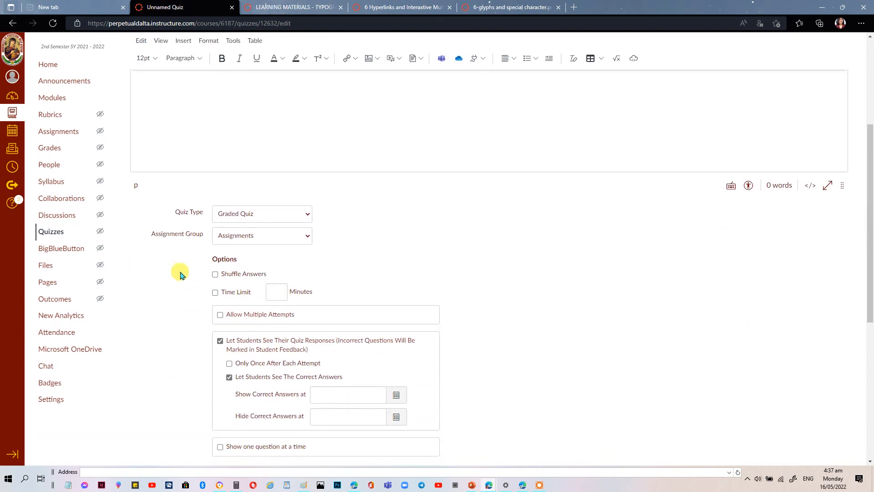
{"action": "left_click", "coordinate": [216, 275]}
{"action": "left_click", "coordinate": [299, 236]}
{"action": "left_click", "coordinate": [280, 275]}
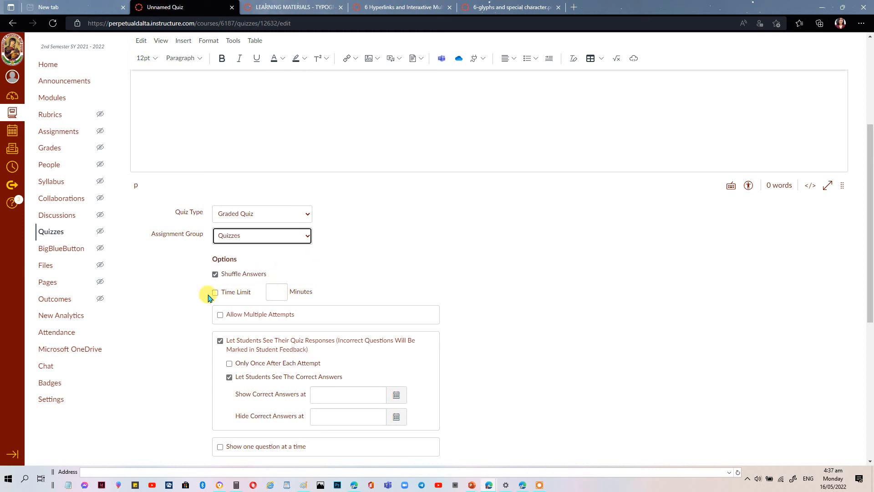
{"action": "left_click", "coordinate": [215, 293]}
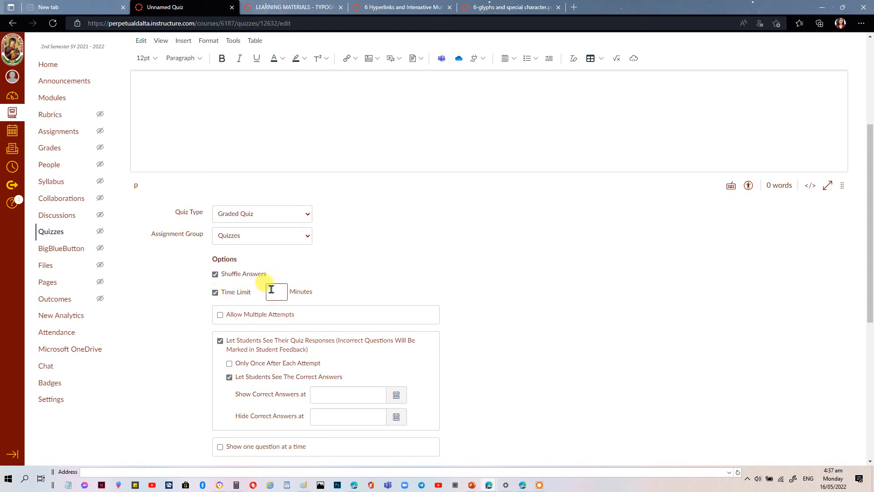
{"action": "type", "text": "10"}
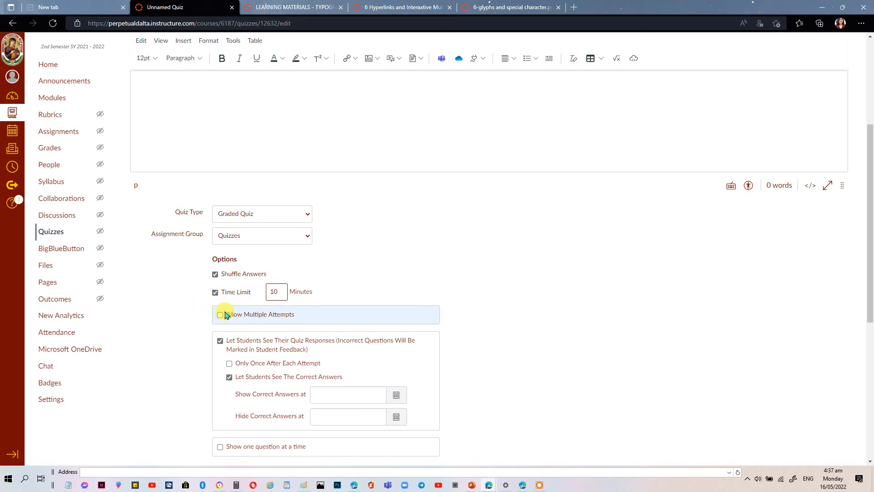
Step: Allow multiple attempts on the quiz and limit the allowed attempts to 3
{"action": "left_click", "coordinate": [221, 316]}
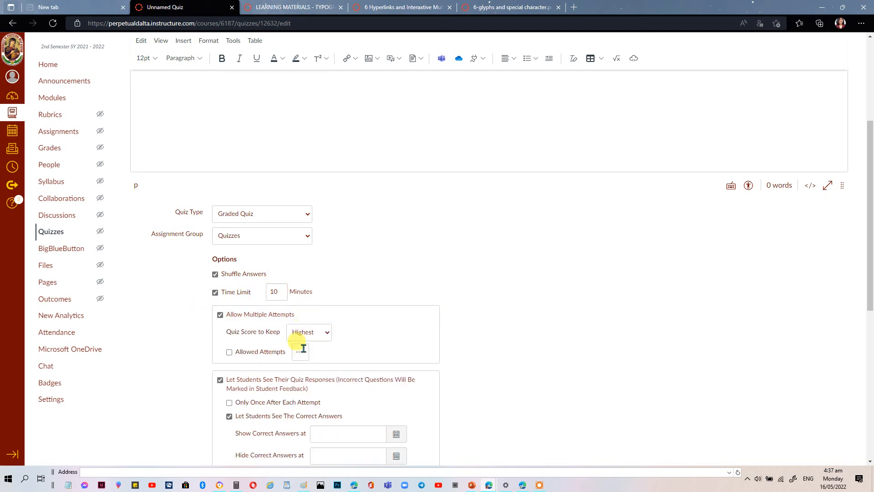
{"action": "left_click", "coordinate": [229, 352]}
{"action": "left_click", "coordinate": [301, 353]}
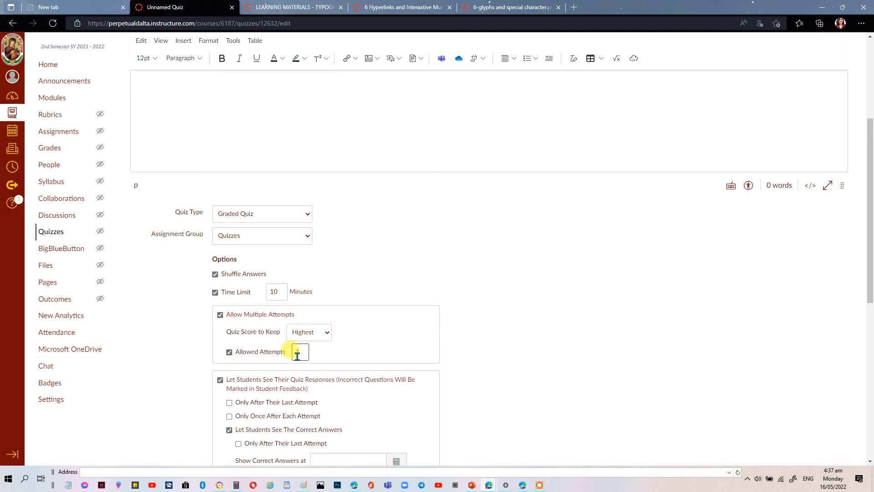
{"action": "type", "text": "1"}
Step: Turn off letting students see their quiz responses and show one question at a time in the new quiz
{"action": "left_click", "coordinate": [220, 381]}
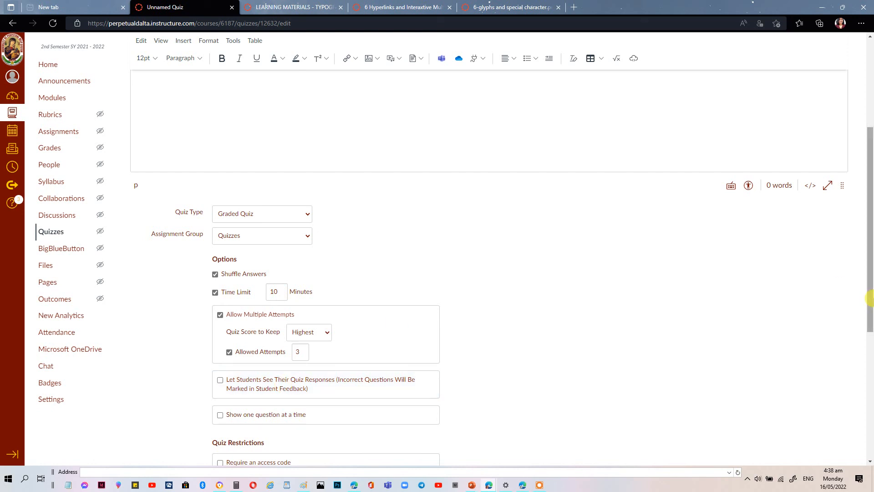
{"action": "left_click_drag", "start_coordinate": [870, 278], "coordinate": [870, 326]}
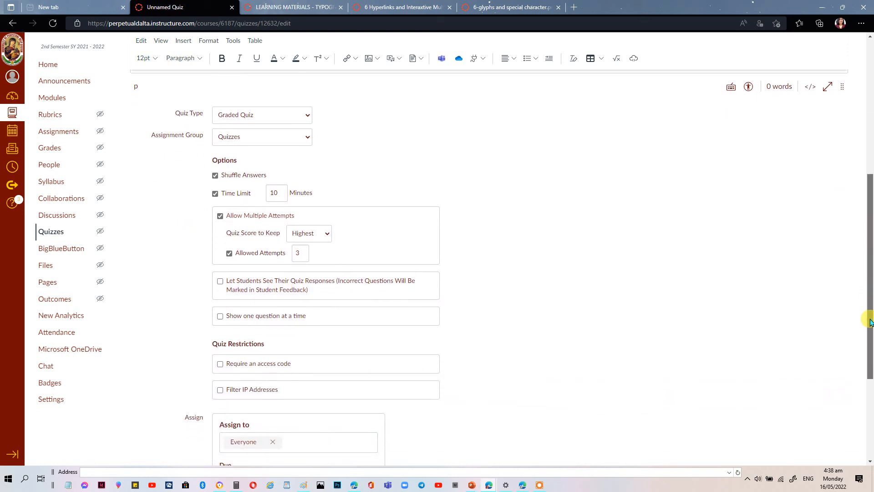
{"action": "left_click", "coordinate": [220, 316]}
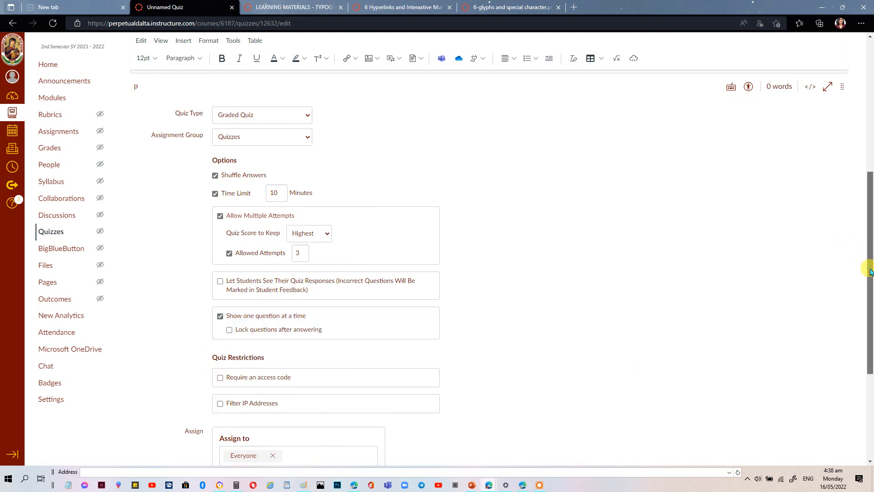
Step: Set the new quiz due on May 22, 2022 and available until May 28, 2022, and save it
{"action": "left_click_drag", "start_coordinate": [869, 251], "coordinate": [866, 372]}
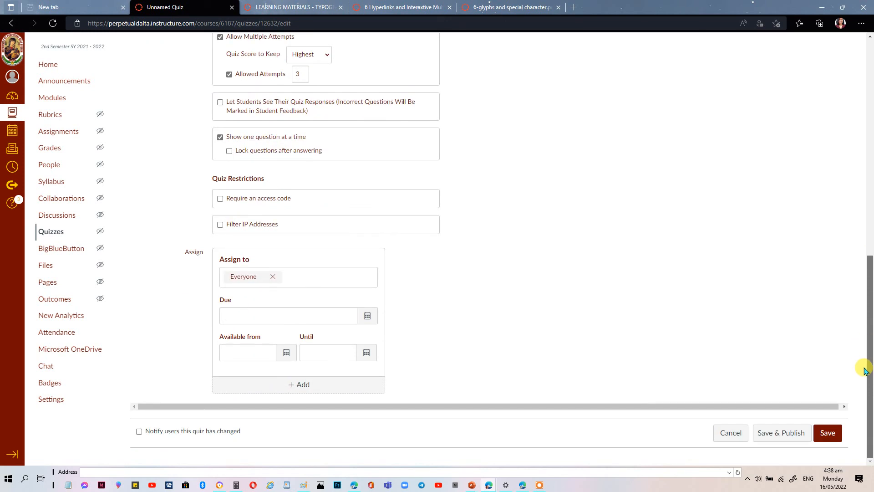
{"action": "left_click", "coordinate": [368, 316]}
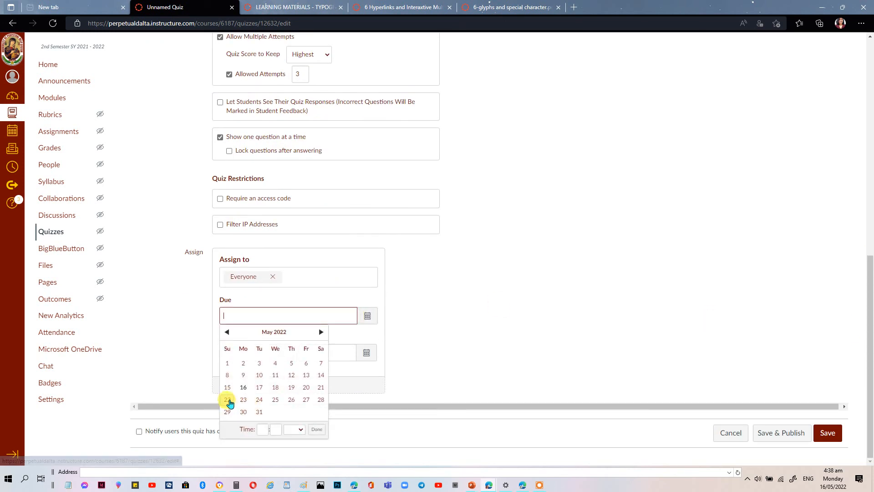
{"action": "left_click", "coordinate": [228, 400]}
{"action": "left_click", "coordinate": [430, 367]}
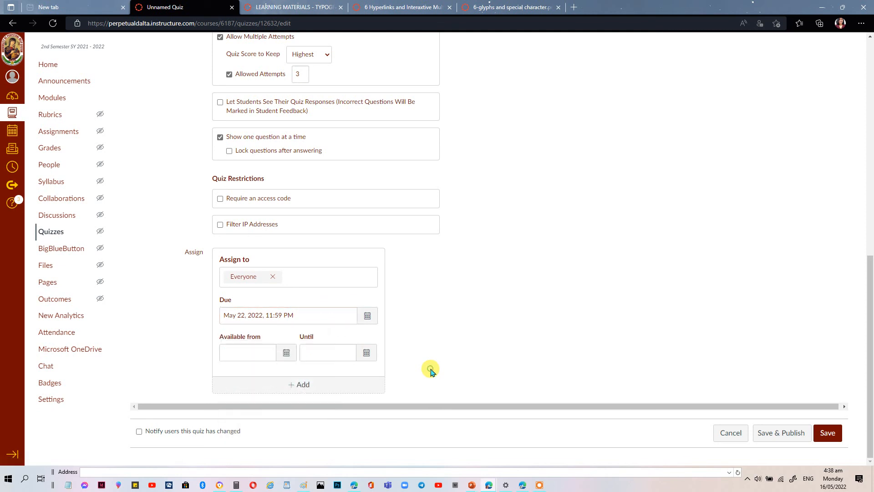
{"action": "left_click", "coordinate": [367, 353]}
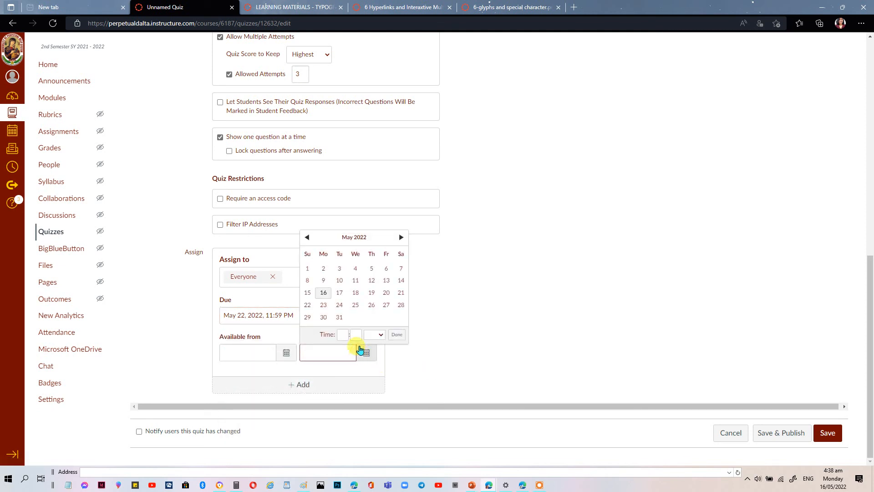
{"action": "left_click", "coordinate": [401, 304]}
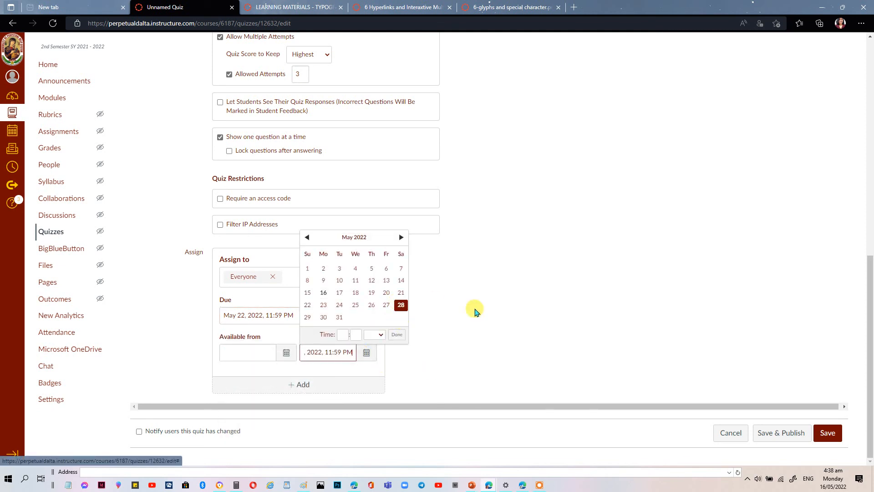
{"action": "left_click", "coordinate": [494, 321]}
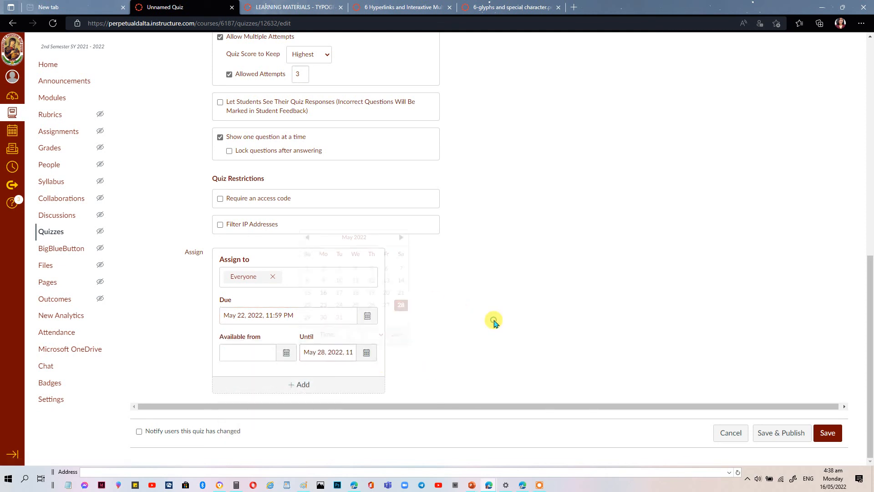
{"action": "left_click", "coordinate": [828, 433]}
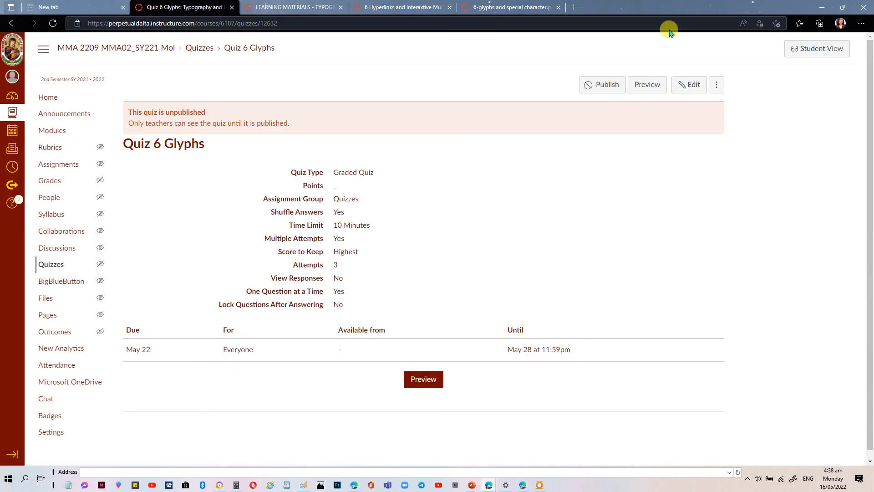
Step: Add both questions from the "Quiz 7 Hyperlink and..." question bank to Quiz 6 Glyphs, and save and publish the quiz
{"action": "left_click", "coordinate": [692, 86]}
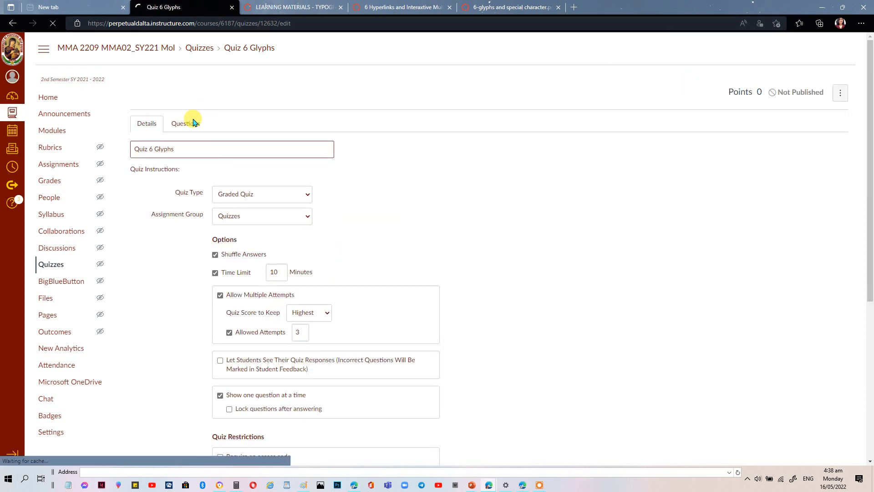
{"action": "left_click", "coordinate": [193, 128]}
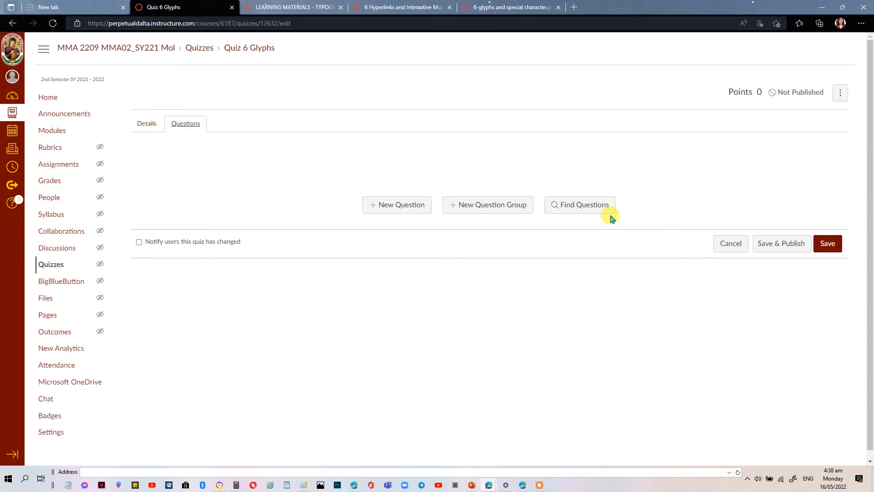
{"action": "left_click", "coordinate": [594, 208]}
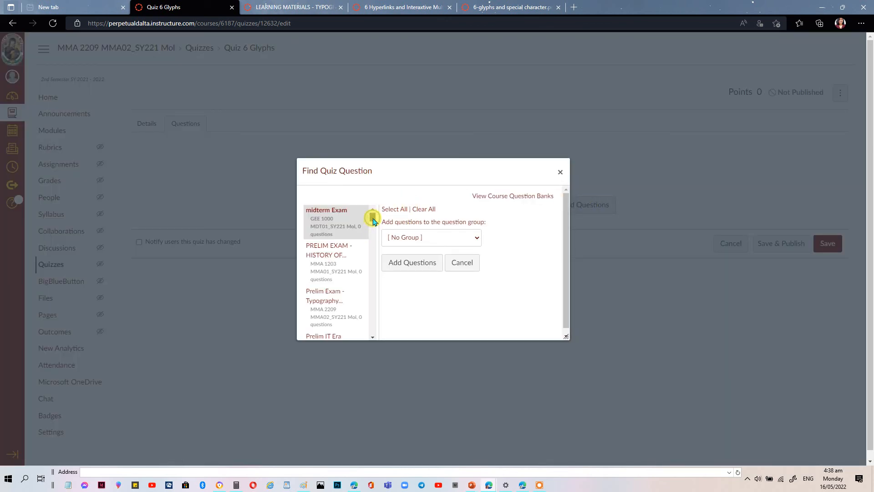
{"action": "left_click_drag", "start_coordinate": [373, 217], "coordinate": [372, 322]}
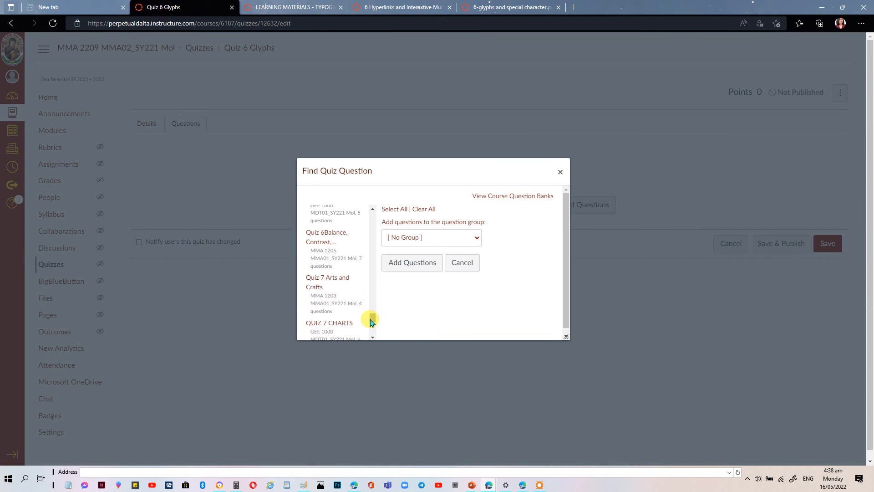
{"action": "left_click_drag", "start_coordinate": [372, 322], "coordinate": [371, 329]}
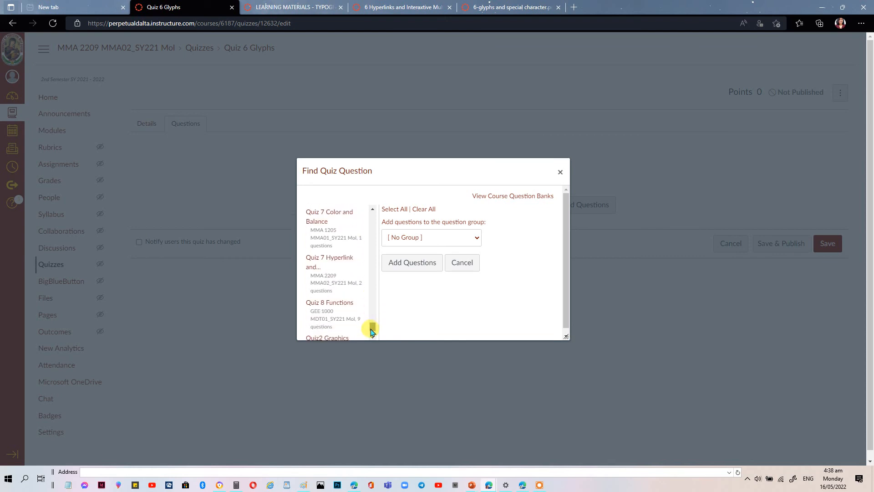
{"action": "left_click", "coordinate": [332, 278]}
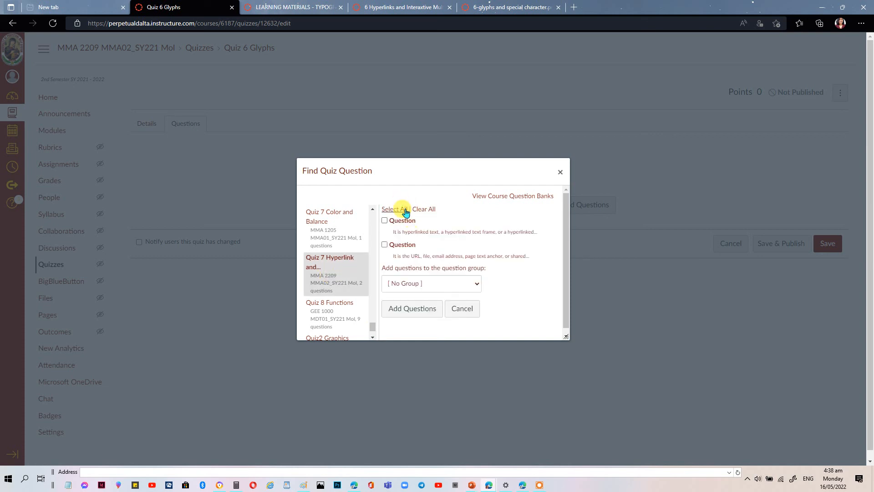
{"action": "left_click", "coordinate": [406, 313]}
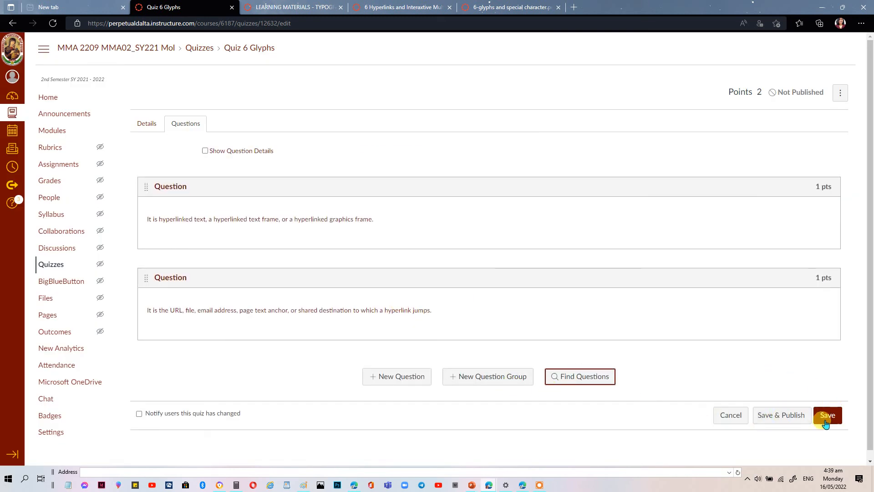
{"action": "left_click", "coordinate": [786, 416]}
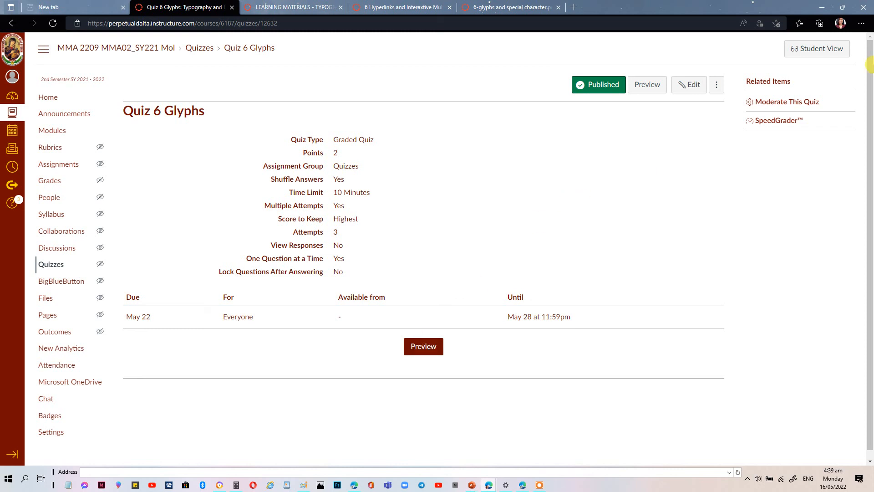
Step: Create a new quiz from the course's quiz list and title it "MIDTERM EXAM"
{"action": "left_click_drag", "start_coordinate": [870, 91], "coordinate": [871, 44]}
{"action": "left_click", "coordinate": [45, 269]}
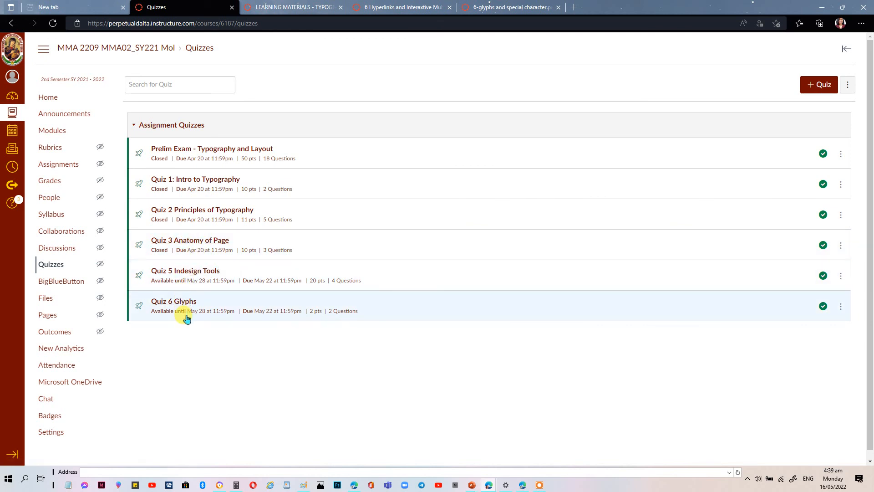
{"action": "left_click", "coordinate": [811, 90]}
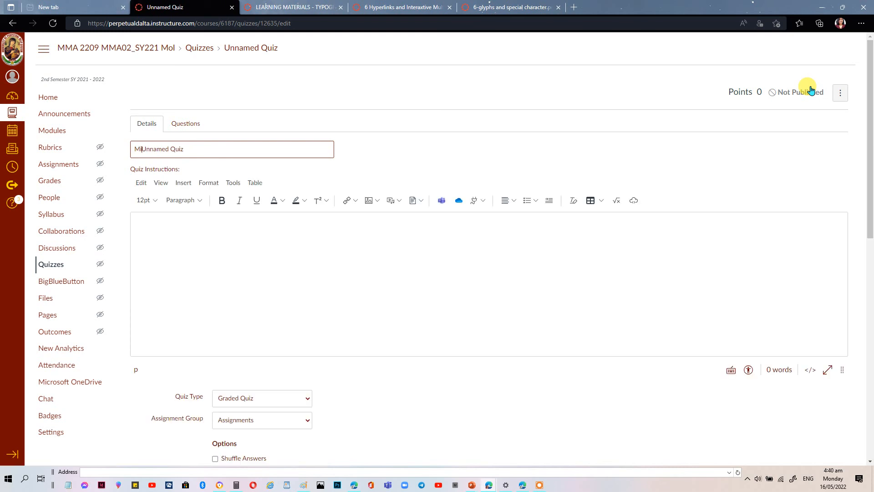
{"action": "type", "text": "Midterm"}
{"action": "key", "text": "Delete"}
{"action": "key", "text": "Delete"}
{"action": "key", "text": "Delete"}
{"action": "key", "text": "Delete"}
{"action": "key", "text": "Delete"}
{"action": "key", "text": "Delete"}
{"action": "key", "text": "Delete"}
{"action": "key", "text": "Delete"}
{"action": "key", "text": "Delete"}
{"action": "key", "text": "Delete"}
{"action": "key", "text": "Delete"}
{"action": "key", "text": "Delete"}
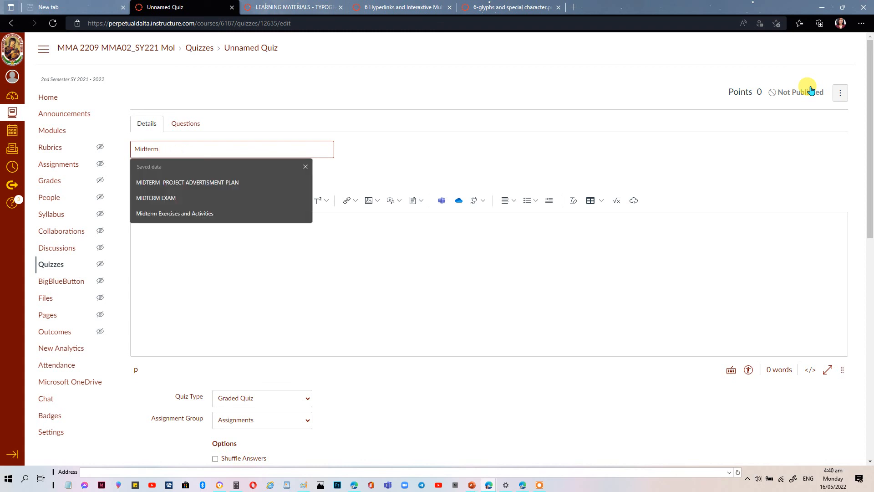
{"action": "type", "text": "Exam"}
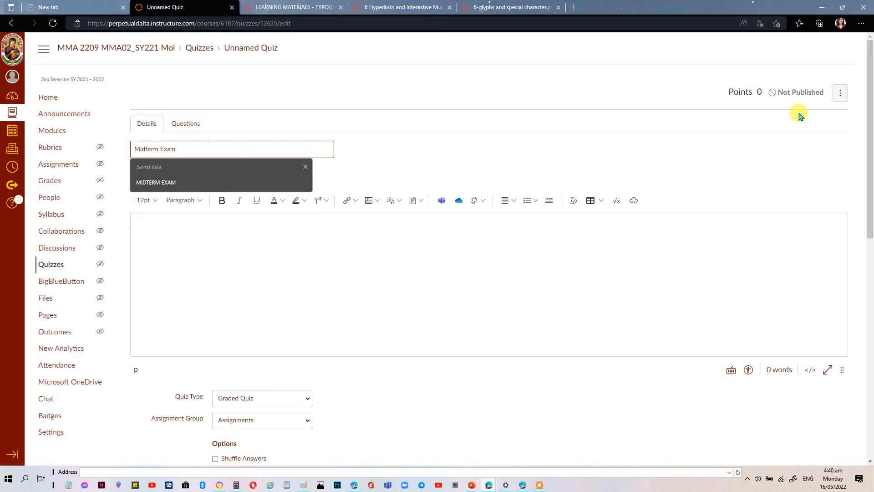
{"action": "left_click", "coordinate": [164, 183]}
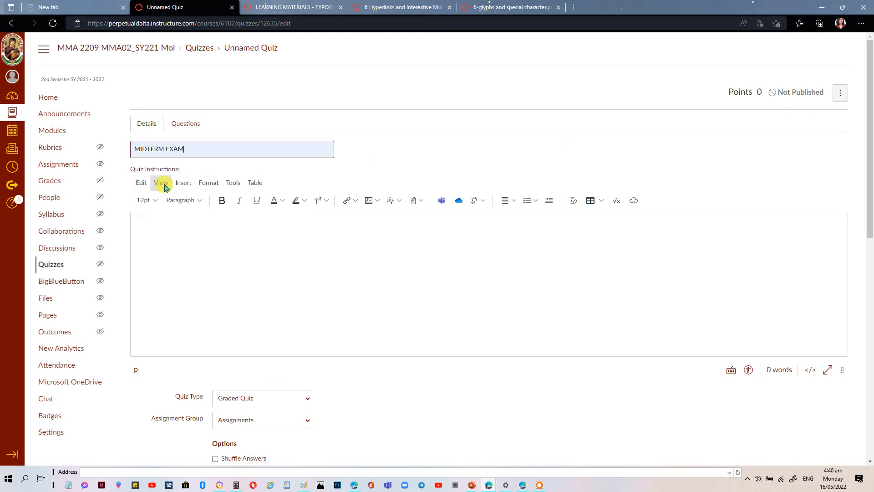
Step: Keep the exam as a graded quiz, with shuffled answers and a 10-minute time limit
{"action": "left_click_drag", "start_coordinate": [871, 179], "coordinate": [870, 282]}
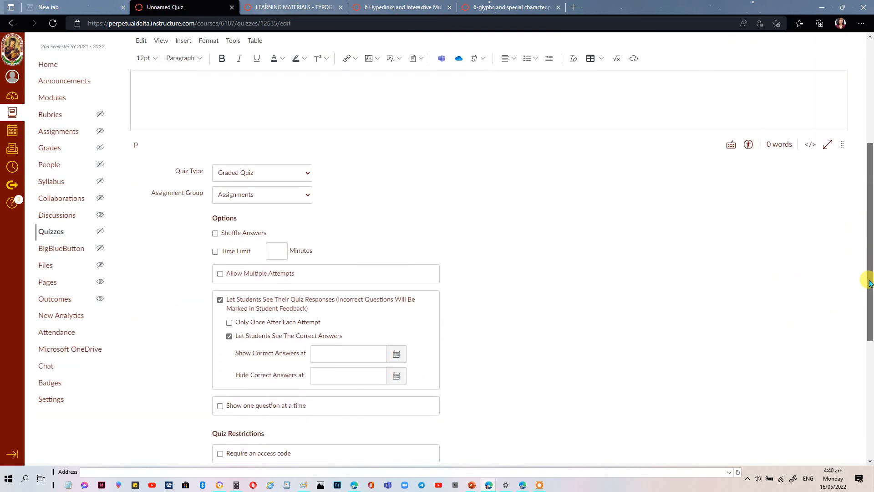
{"action": "left_click", "coordinate": [306, 173]}
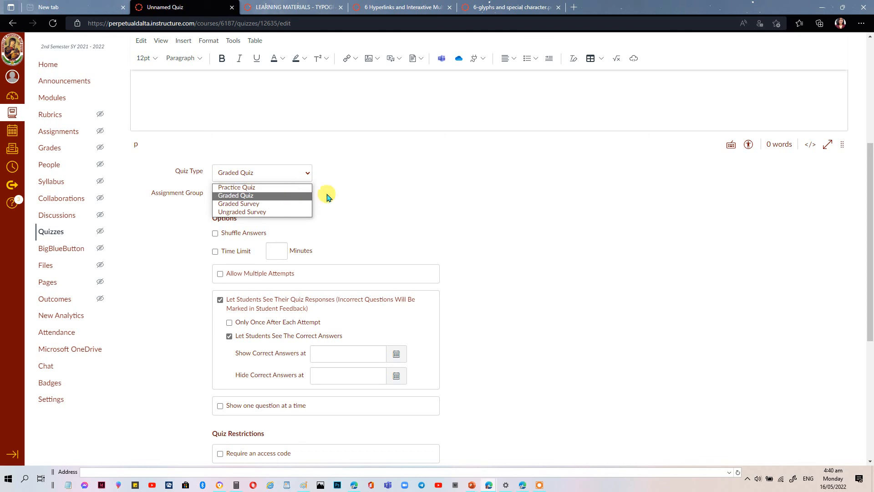
{"action": "left_click", "coordinate": [416, 201]}
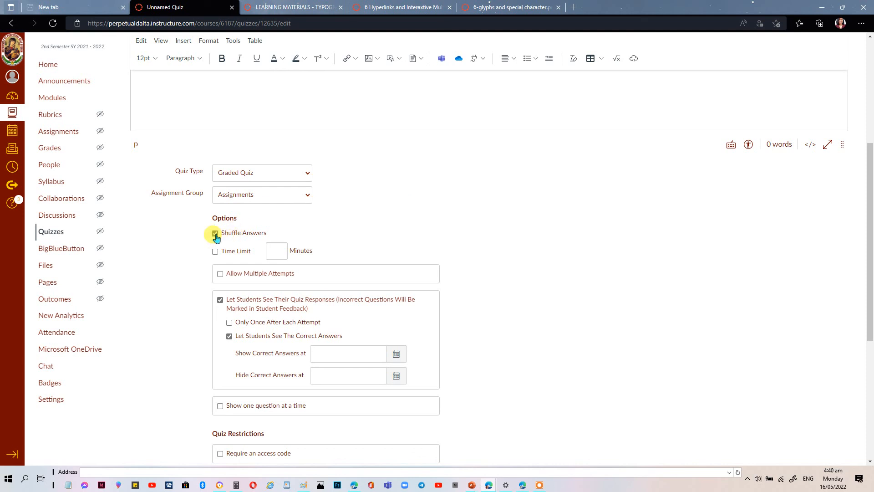
{"action": "left_click", "coordinate": [215, 252]}
{"action": "left_click", "coordinate": [281, 250]}
{"action": "type", "text": "10"}
Step: Allow 3 attempts on the exam, with quiz responses hidden from students and one question shown at a time
{"action": "left_click", "coordinate": [220, 274]}
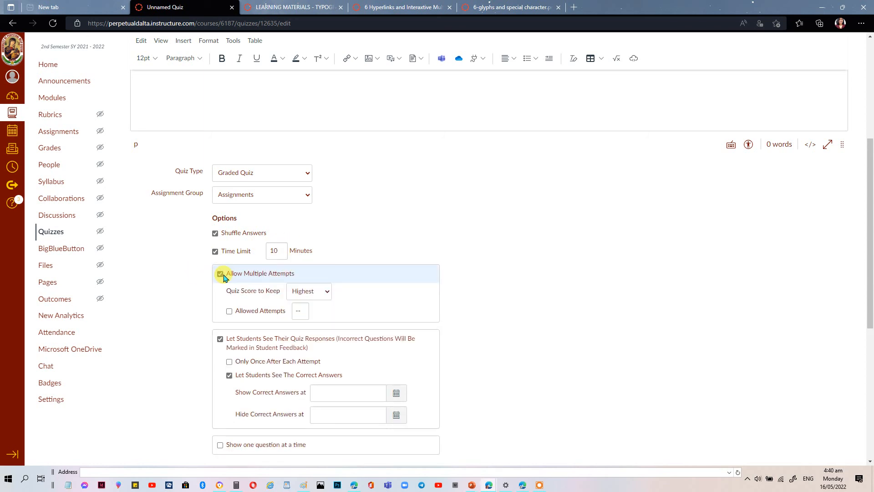
{"action": "left_click", "coordinate": [229, 312]}
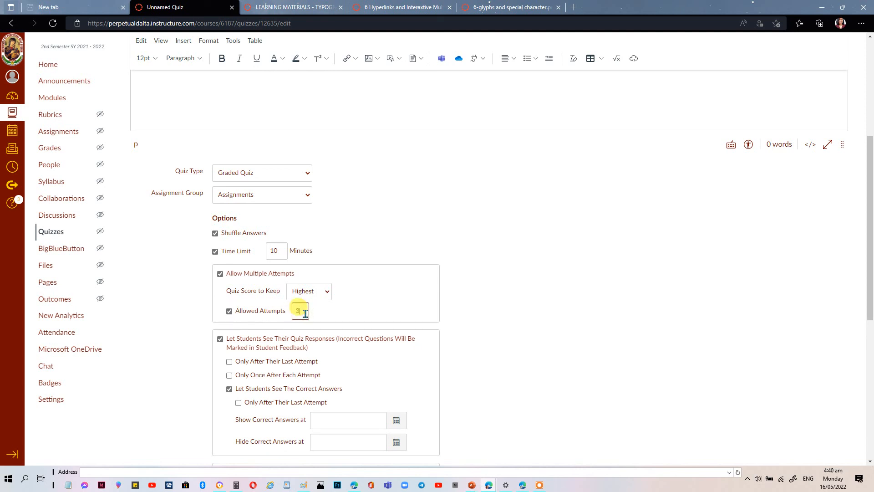
{"action": "left_click", "coordinate": [220, 340]}
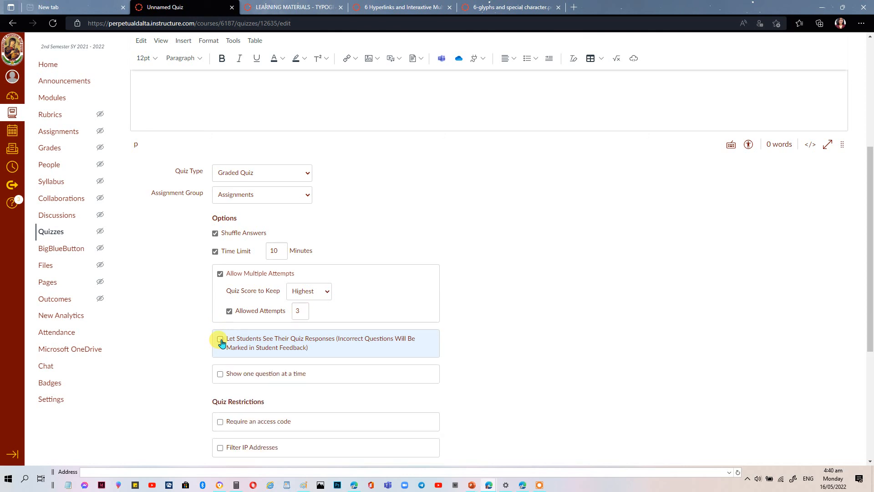
{"action": "left_click", "coordinate": [220, 375]}
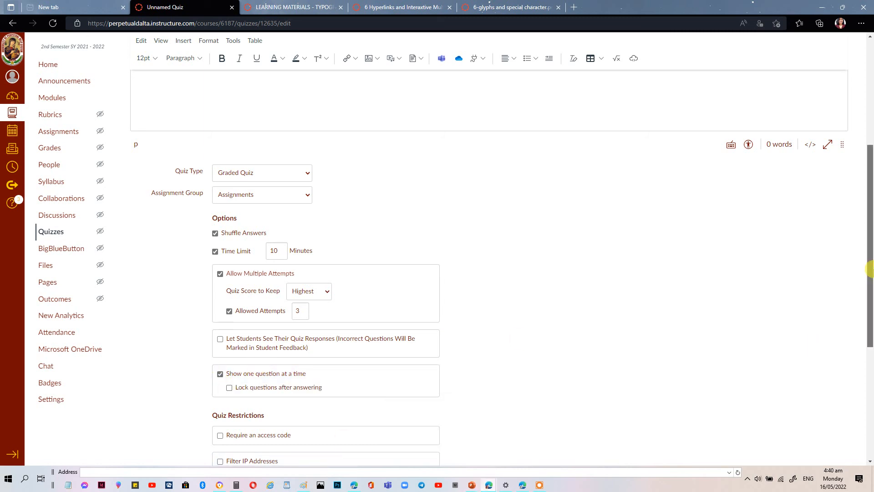
Step: Set the exam due on May 22, 2022 and available until May 28, 2022, and save it without publishing
{"action": "left_click_drag", "start_coordinate": [870, 273], "coordinate": [870, 383]}
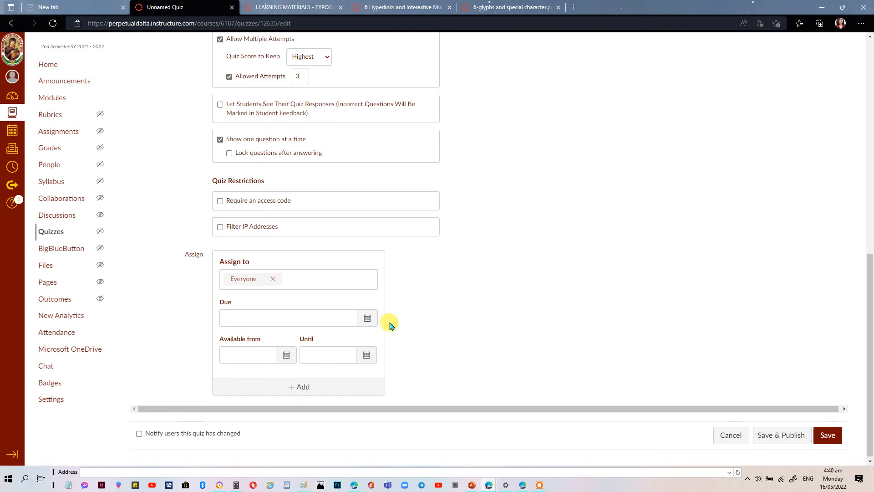
{"action": "left_click", "coordinate": [368, 318]}
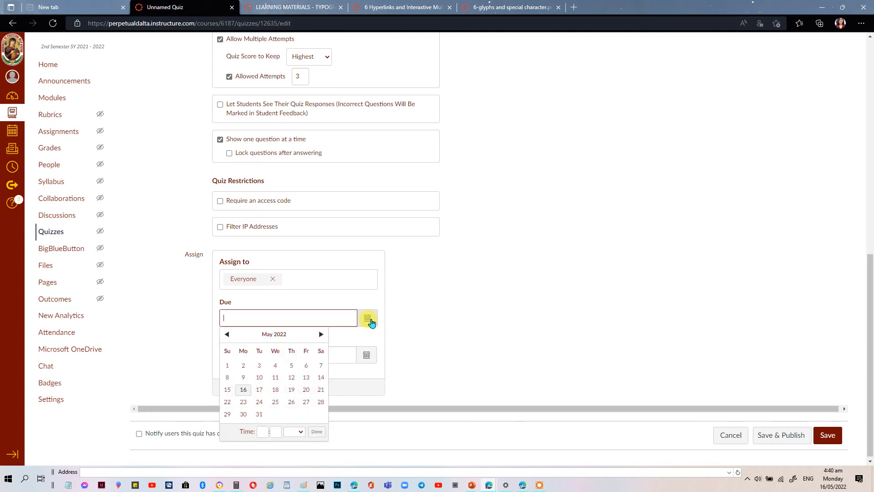
{"action": "left_click", "coordinate": [228, 402]}
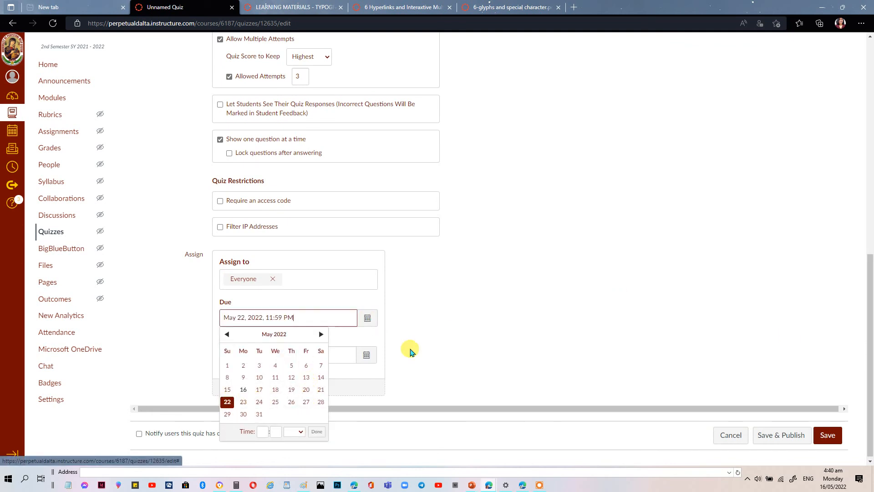
{"action": "left_click", "coordinate": [453, 351]}
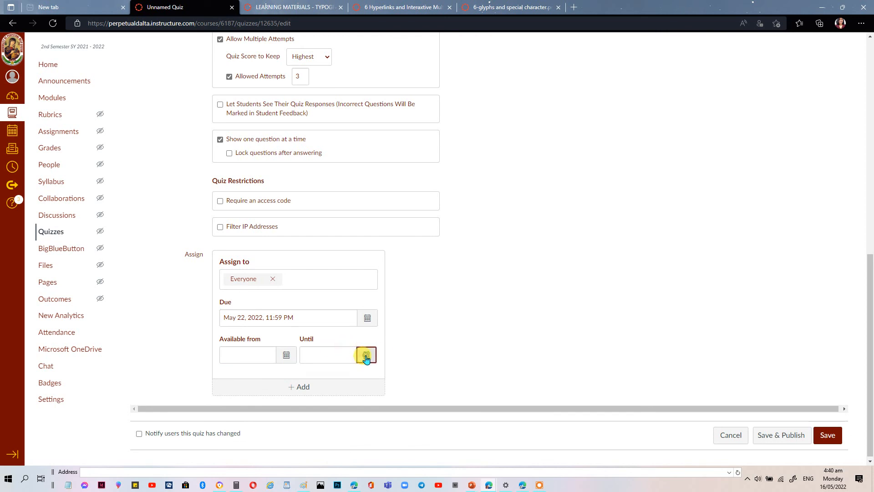
{"action": "left_click", "coordinate": [367, 356]}
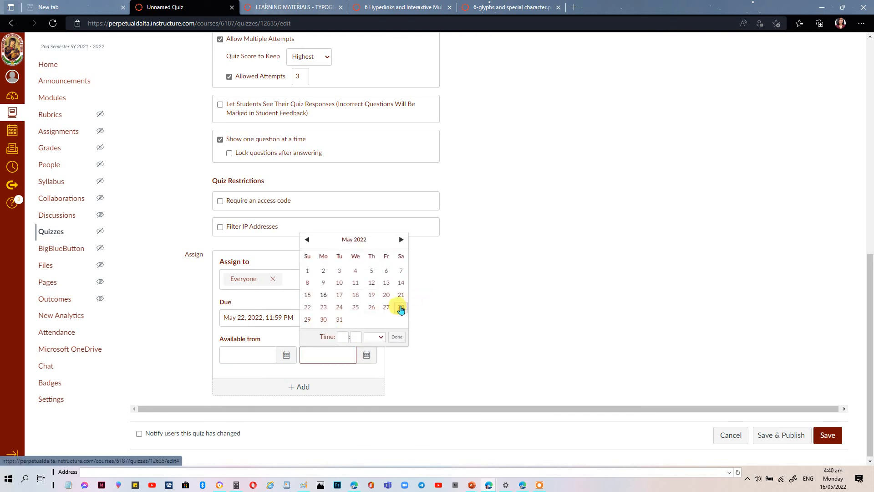
{"action": "left_click", "coordinate": [400, 308]}
{"action": "left_click", "coordinate": [519, 323]}
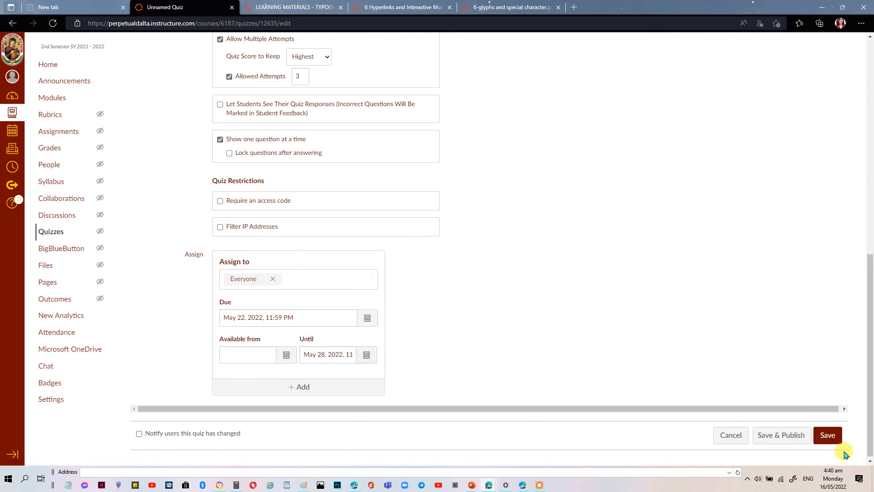
{"action": "left_click", "coordinate": [825, 436]}
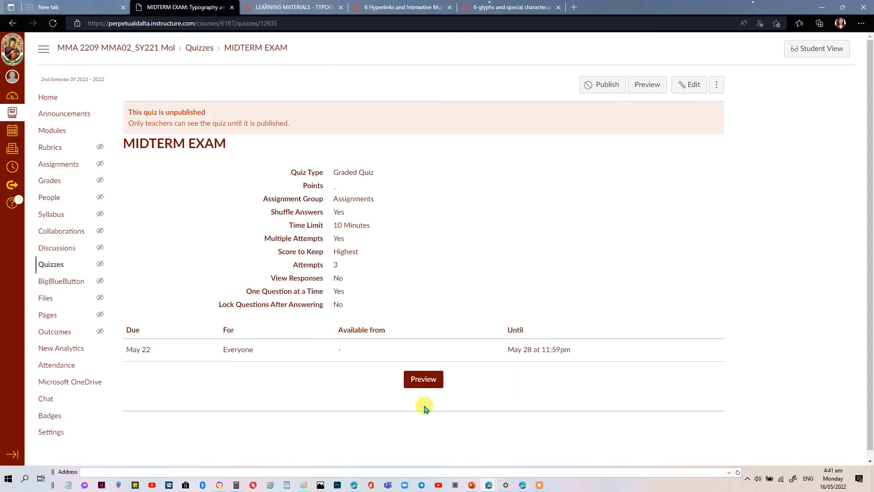
Step: Add all questions from the "Quiz 4 Indesign Basics" question bank to MIDTERM EXAM, without a question group
{"action": "left_click", "coordinate": [694, 87]}
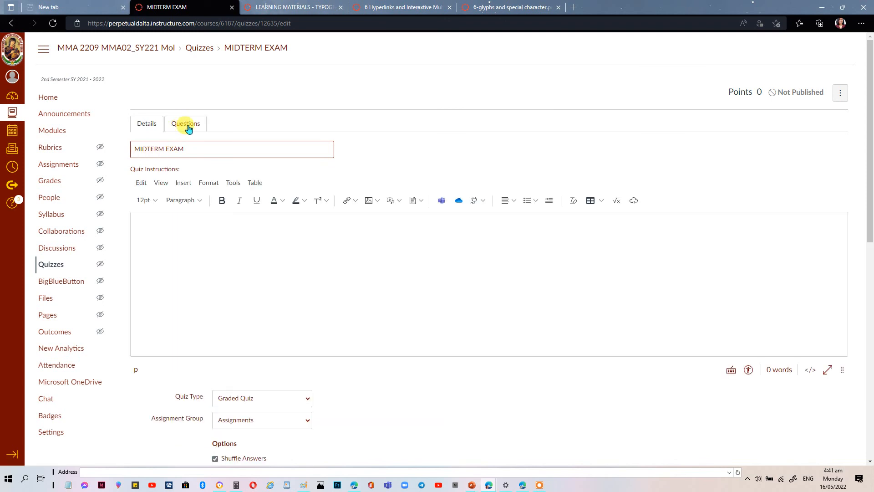
{"action": "left_click", "coordinate": [188, 124]}
{"action": "left_click", "coordinate": [582, 204]}
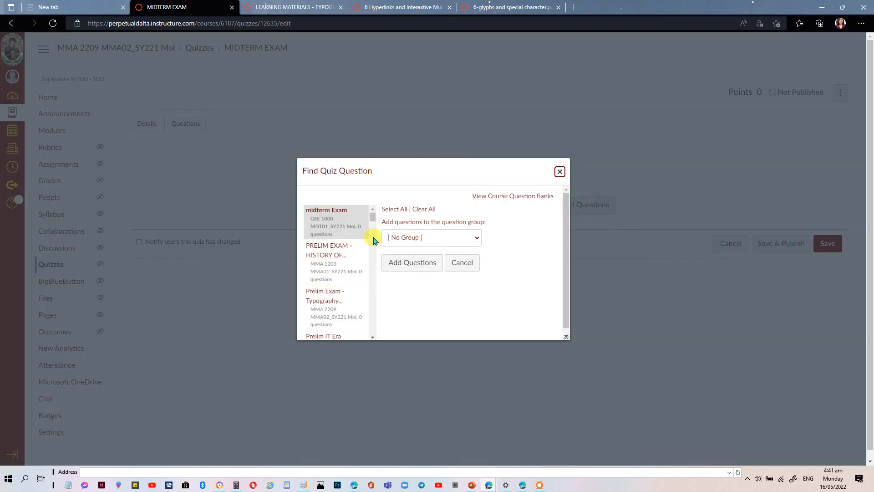
{"action": "left_click_drag", "start_coordinate": [372, 220], "coordinate": [373, 297]}
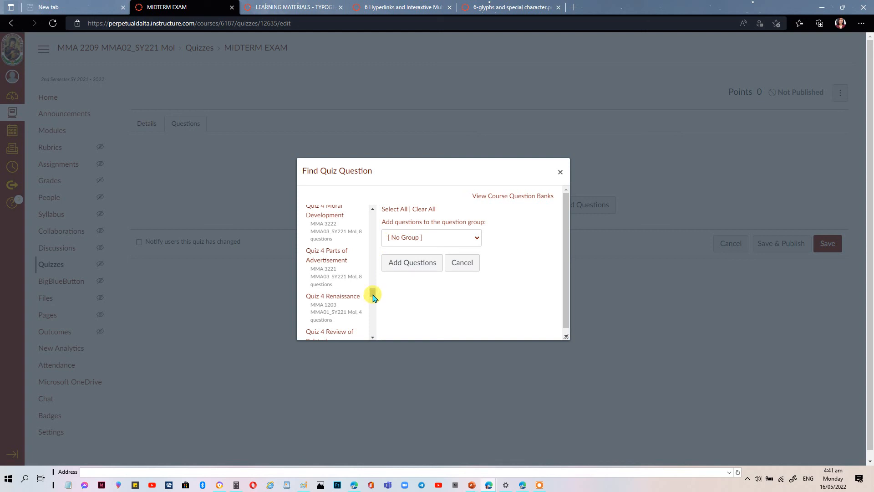
{"action": "mouse_move", "coordinate": [372, 292]}
{"action": "left_mouse_down"}
{"action": "mouse_move", "coordinate": [373, 305]}
{"action": "mouse_move", "coordinate": [373, 290]}
{"action": "left_mouse_up"}
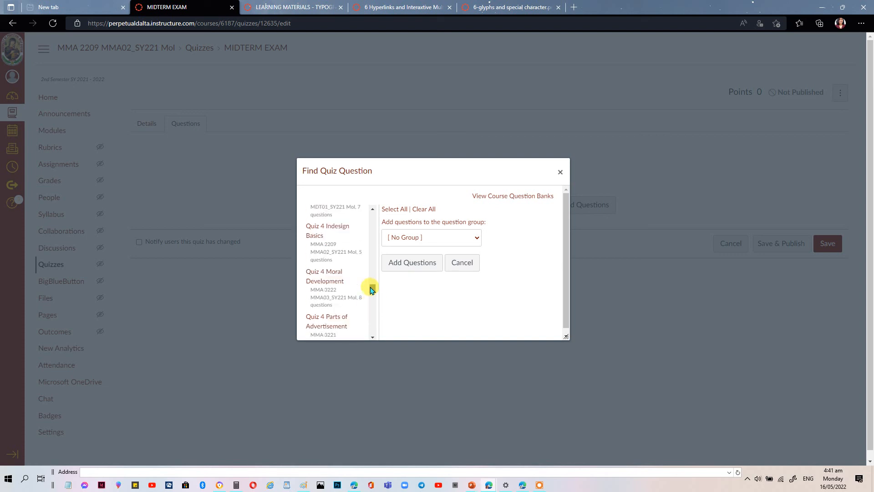
{"action": "left_click", "coordinate": [345, 252]}
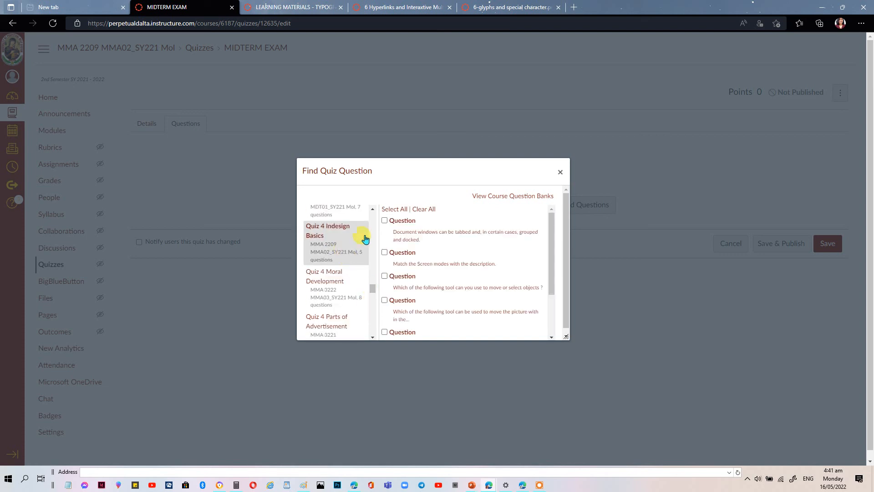
{"action": "left_click", "coordinate": [391, 209]}
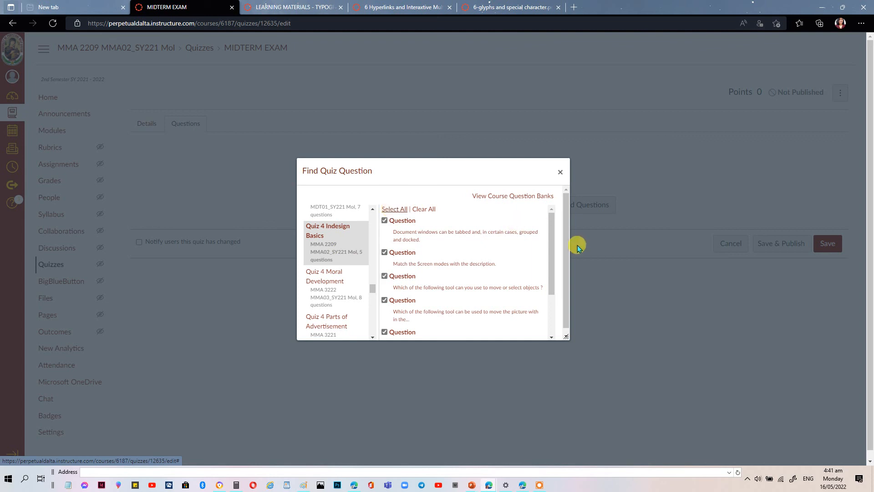
{"action": "left_click_drag", "start_coordinate": [551, 244], "coordinate": [550, 308]}
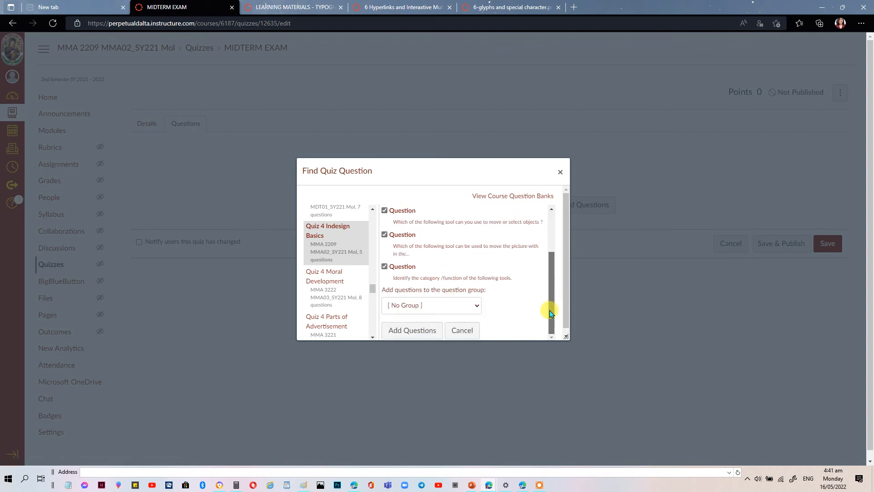
{"action": "left_click", "coordinate": [421, 334]}
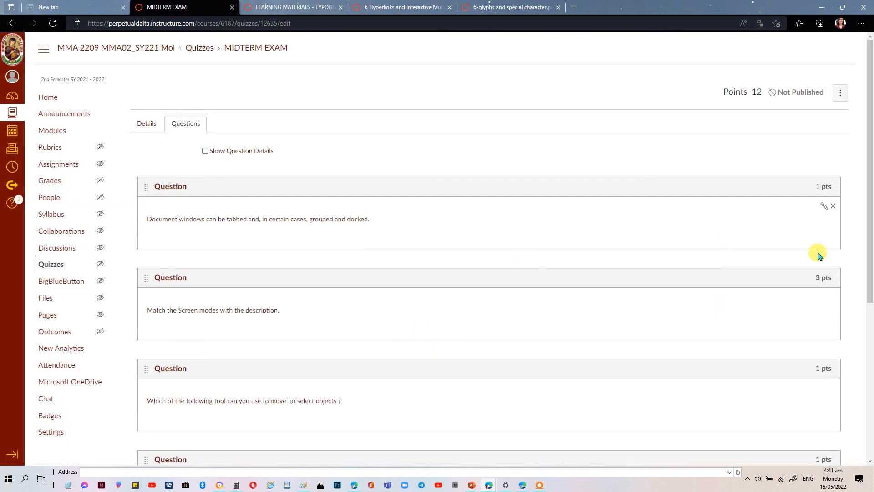
Step: Add all questions from the "QUIZ 5 INDESIGN TOOLS" question bank to MIDTERM EXAM, without a question group
{"action": "scroll", "coordinate": [870, 205], "scroll_direction": "down", "scroll_amount": 2}
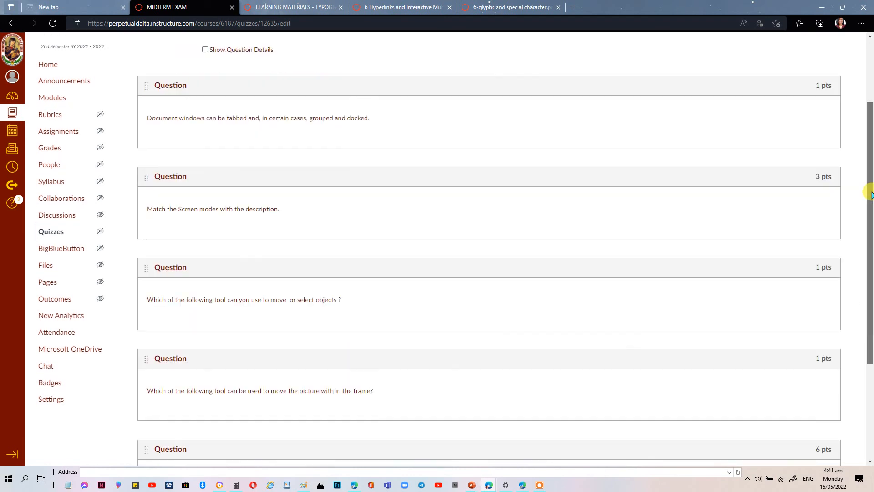
{"action": "left_click_drag", "start_coordinate": [872, 195], "coordinate": [870, 406]}
{"action": "left_click", "coordinate": [588, 395]}
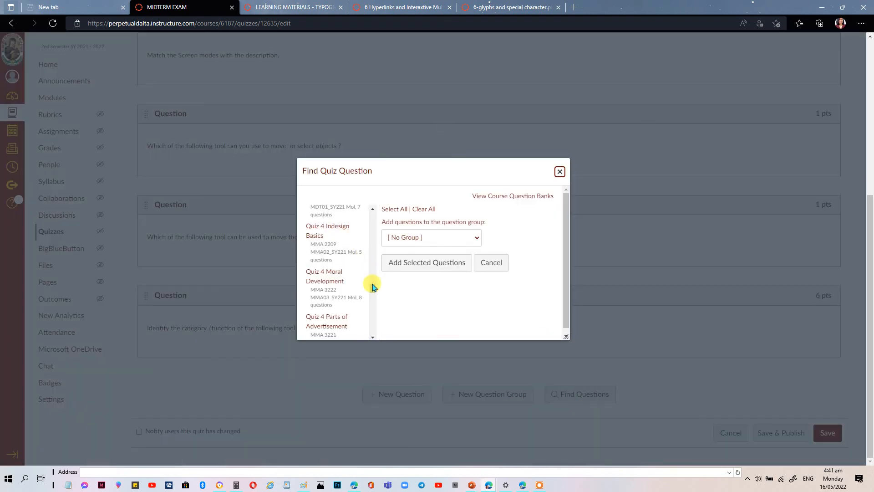
{"action": "left_click_drag", "start_coordinate": [372, 289], "coordinate": [373, 308]}
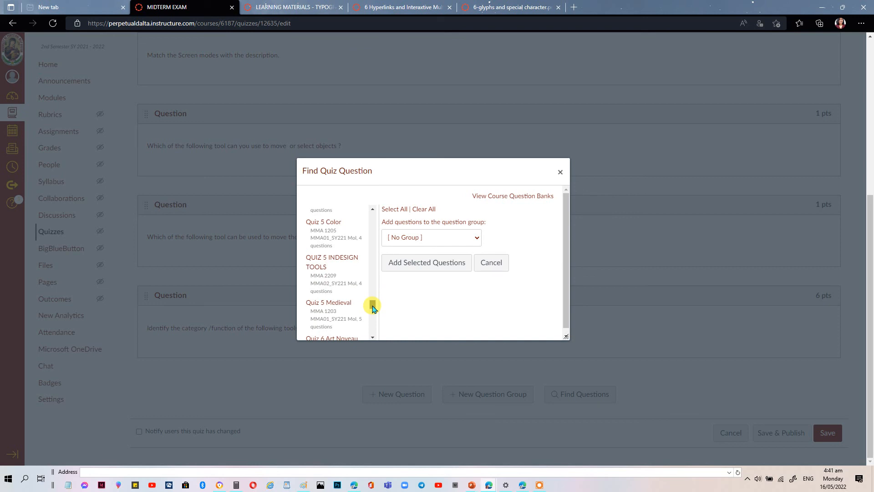
{"action": "left_click", "coordinate": [335, 279]}
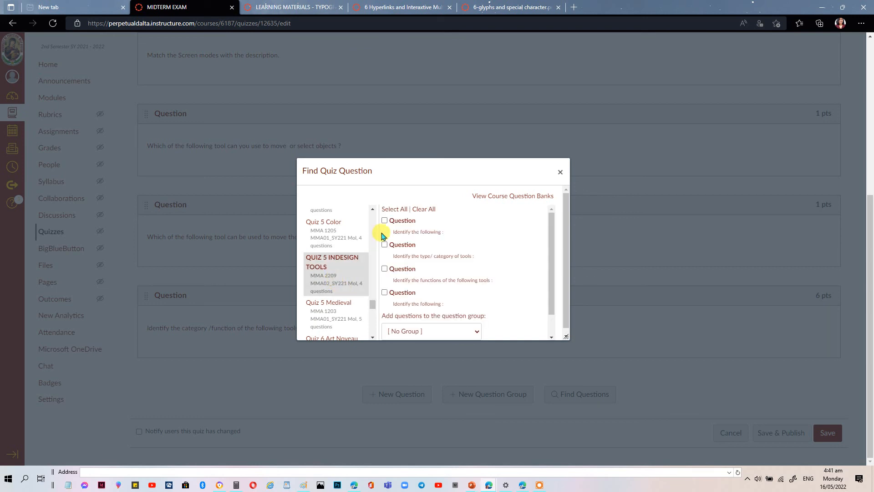
{"action": "left_click", "coordinate": [392, 209]}
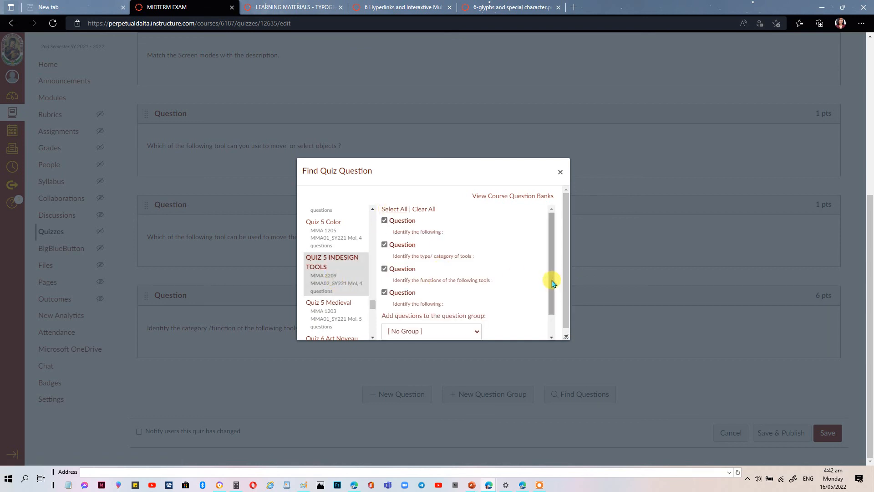
{"action": "scroll", "coordinate": [552, 319], "scroll_direction": "down", "scroll_amount": 2}
{"action": "left_click", "coordinate": [420, 336]}
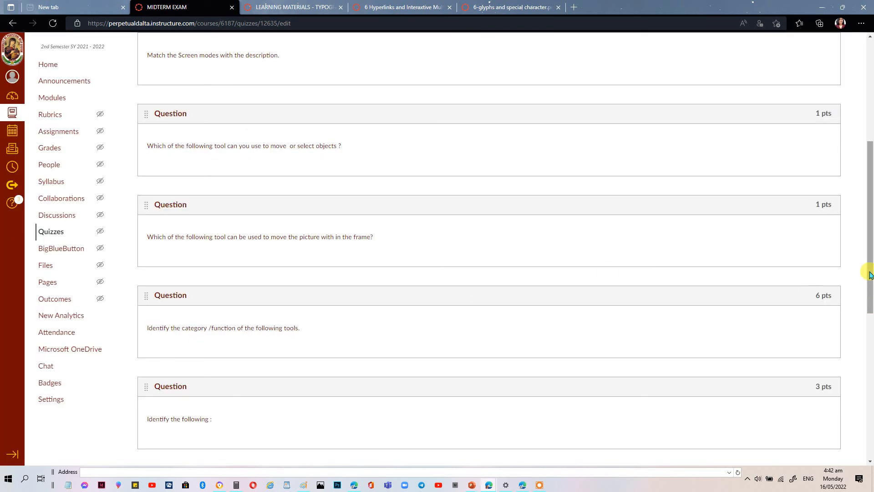
Step: Add all questions from the "Quiz 6 Glyps" question bank to MIDTERM EXAM, without a question group
{"action": "left_click_drag", "start_coordinate": [870, 275], "coordinate": [870, 384]}
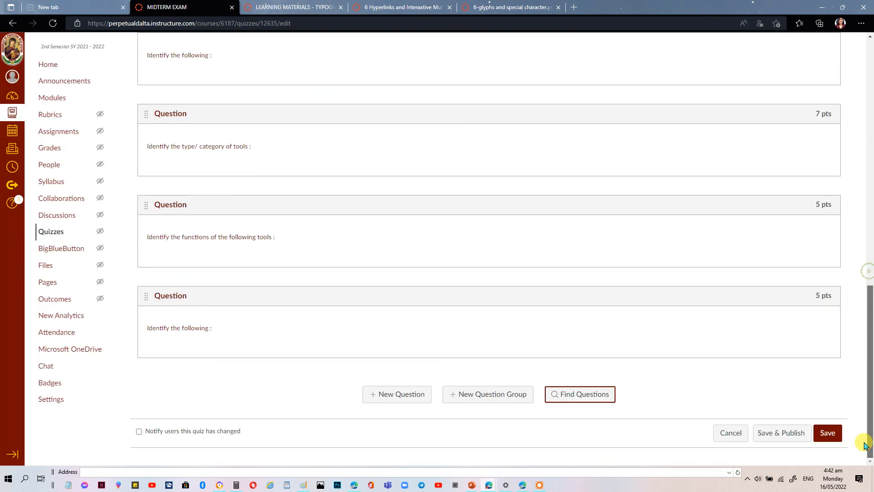
{"action": "left_click", "coordinate": [592, 396]}
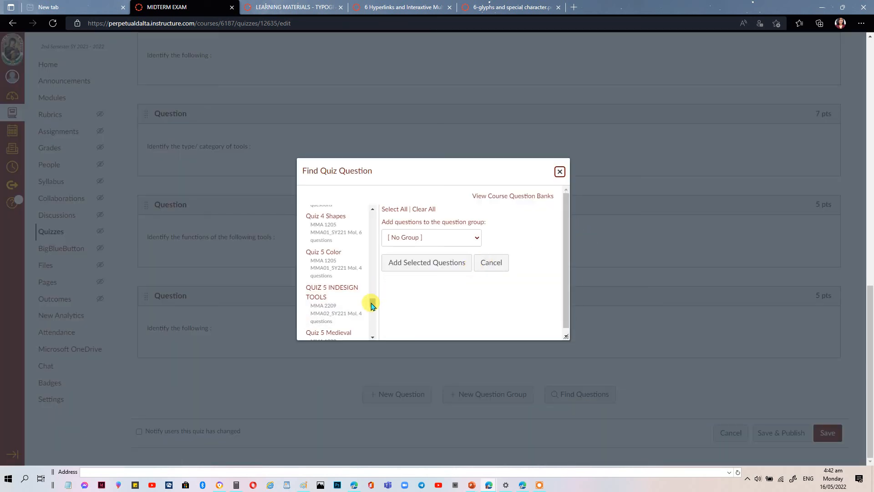
{"action": "left_click_drag", "start_coordinate": [373, 302], "coordinate": [372, 310]}
{"action": "left_click", "coordinate": [349, 314]}
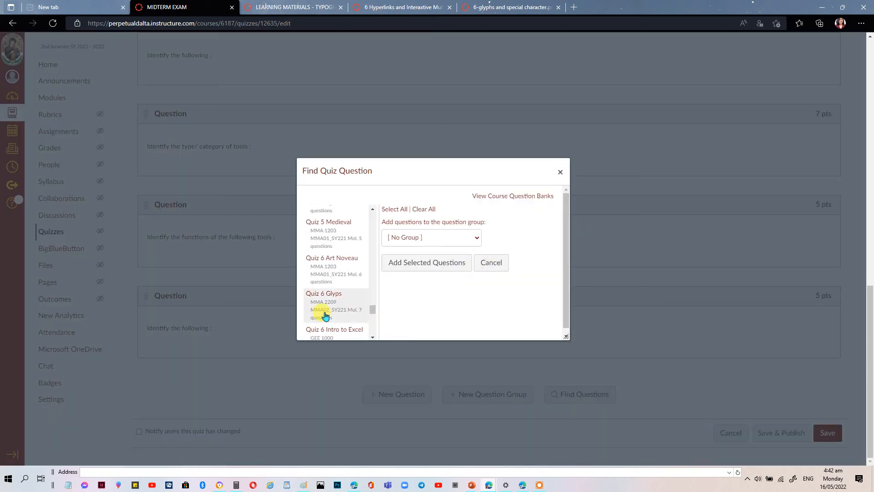
{"action": "left_click", "coordinate": [394, 209]}
{"action": "left_click_drag", "start_coordinate": [552, 240], "coordinate": [553, 321]}
{"action": "left_click", "coordinate": [424, 331]}
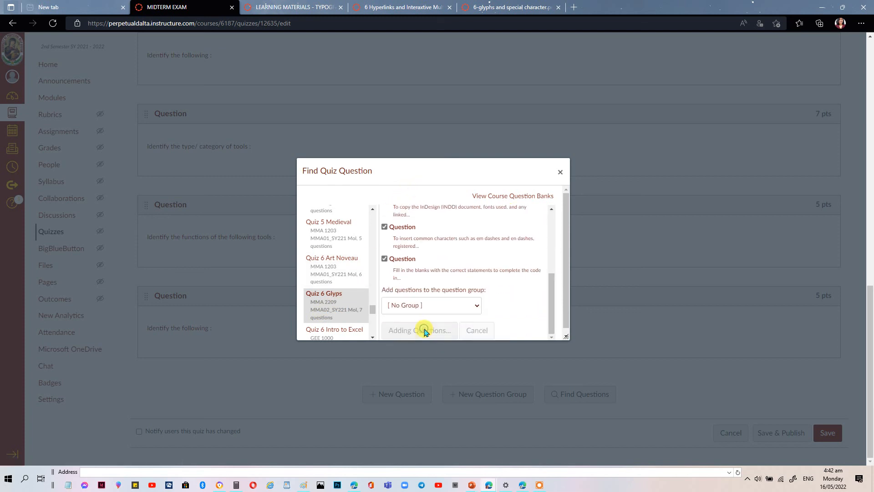
Step: Add all questions from the "Quiz 7 Hyperlink and..." question bank without a question group, and save and publish MIDTERM EXAM
{"action": "left_click_drag", "start_coordinate": [871, 268], "coordinate": [863, 445]}
{"action": "left_click", "coordinate": [589, 399]}
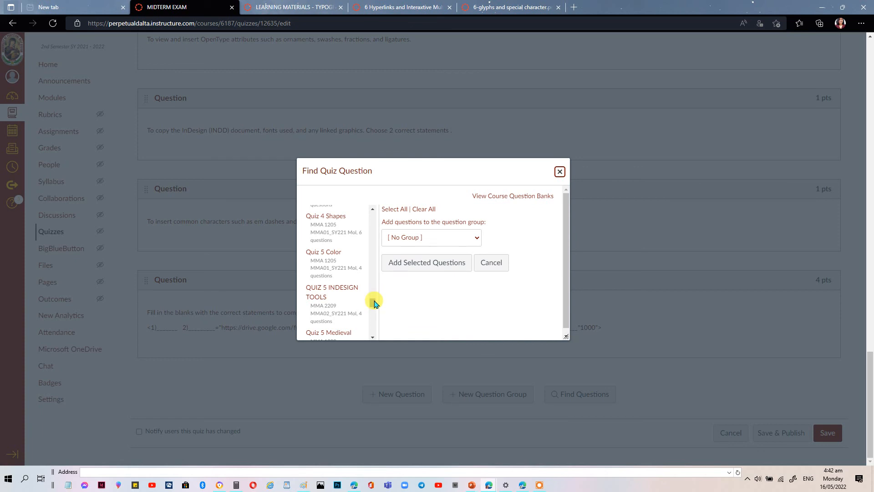
{"action": "left_click_drag", "start_coordinate": [374, 304], "coordinate": [373, 327]}
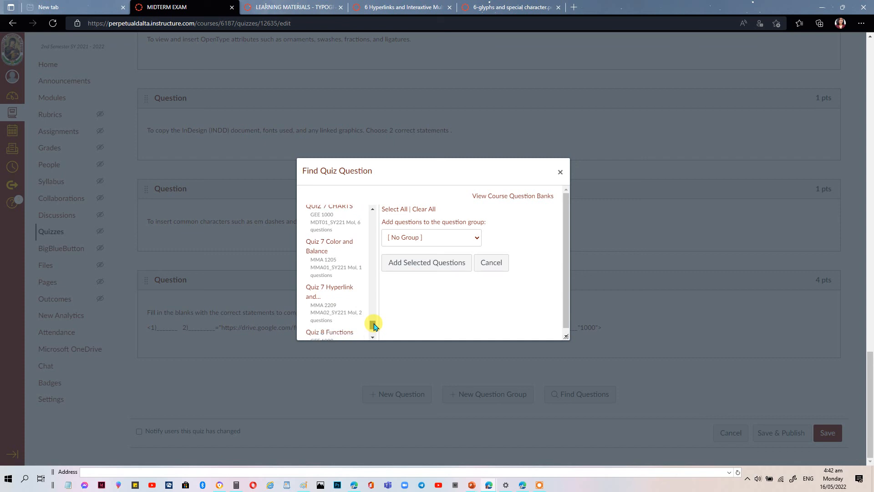
{"action": "left_click", "coordinate": [347, 306]}
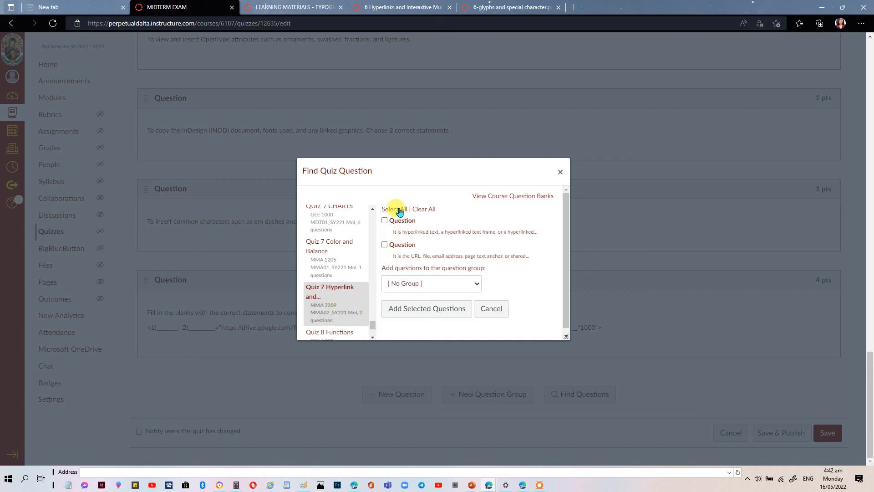
{"action": "left_click", "coordinate": [440, 312]}
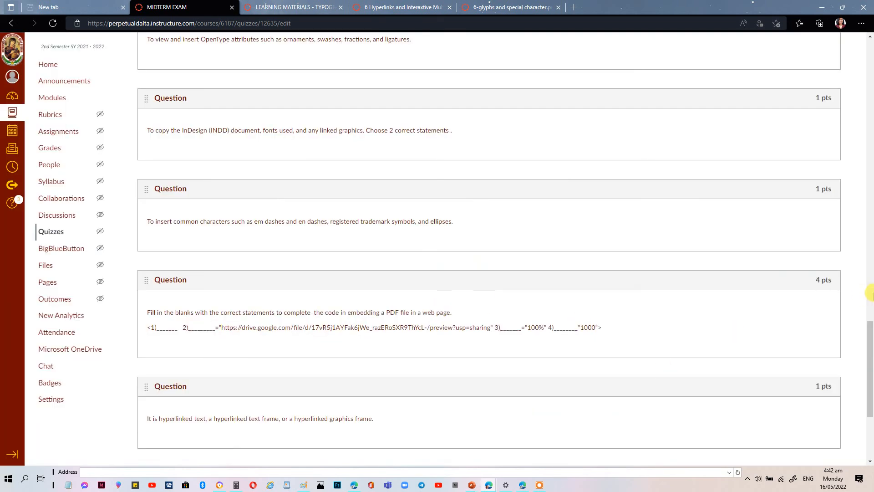
{"action": "left_click_drag", "start_coordinate": [872, 349], "coordinate": [861, 444]}
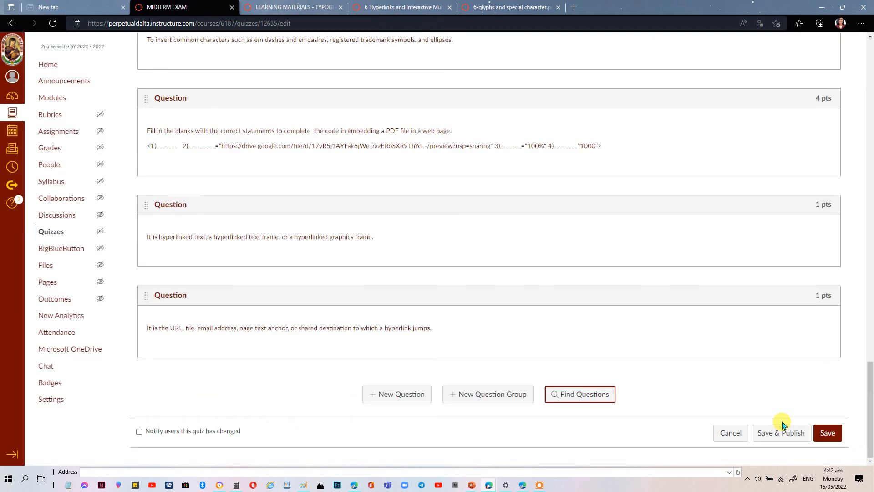
{"action": "left_click", "coordinate": [784, 436]}
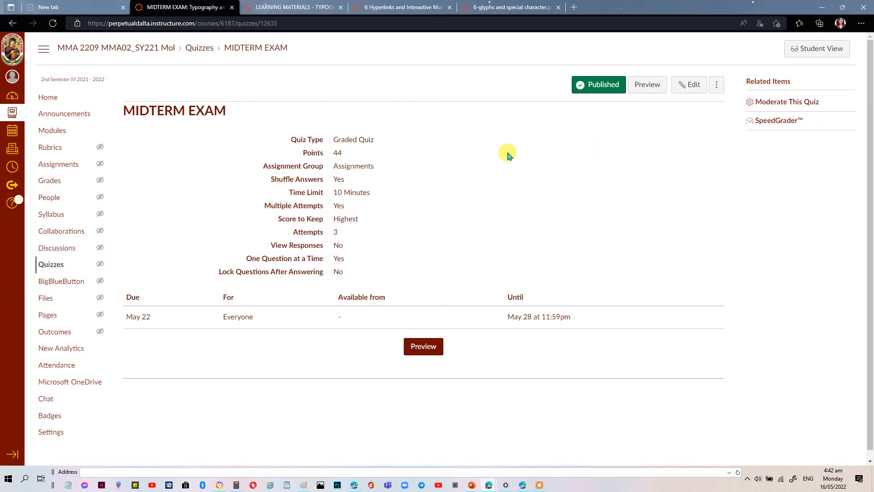
Step: Open the course page "SUMMATIVE ASSESSMENT : QUIZZES & EXAMS" for editing
{"action": "left_click", "coordinate": [49, 318]}
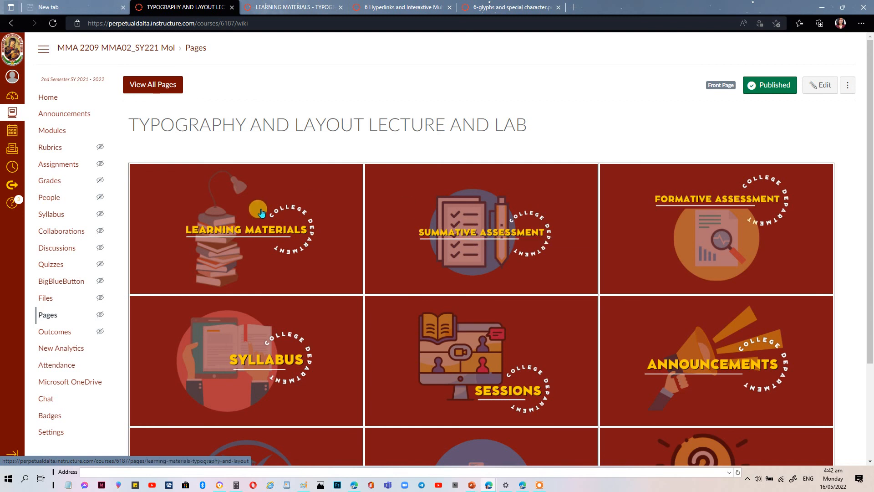
{"action": "left_click", "coordinate": [474, 237]}
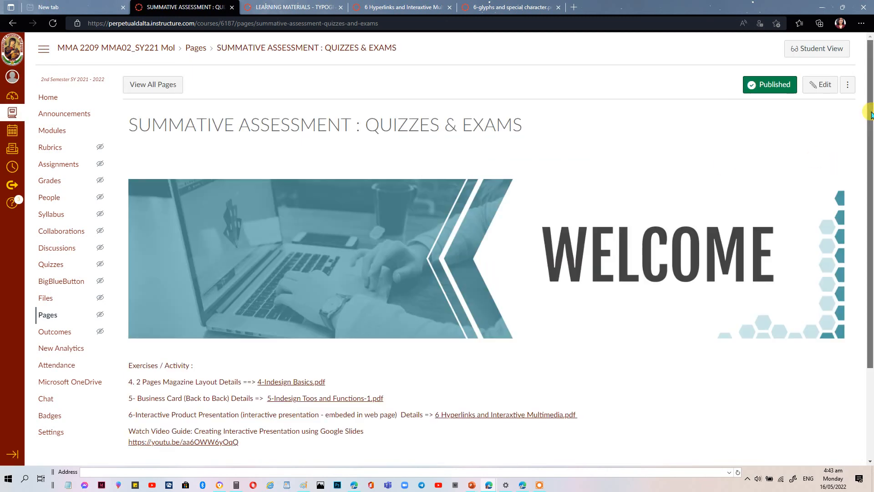
{"action": "left_click_drag", "start_coordinate": [871, 115], "coordinate": [871, 114]}
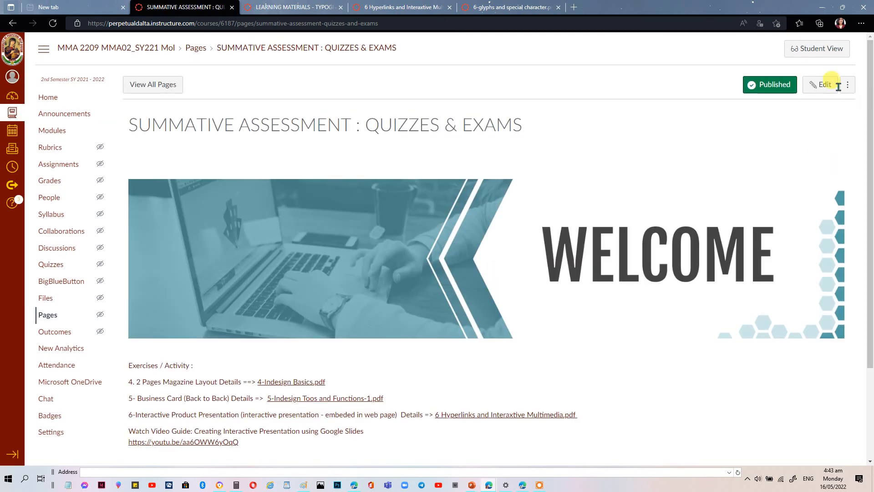
{"action": "left_click", "coordinate": [824, 89]}
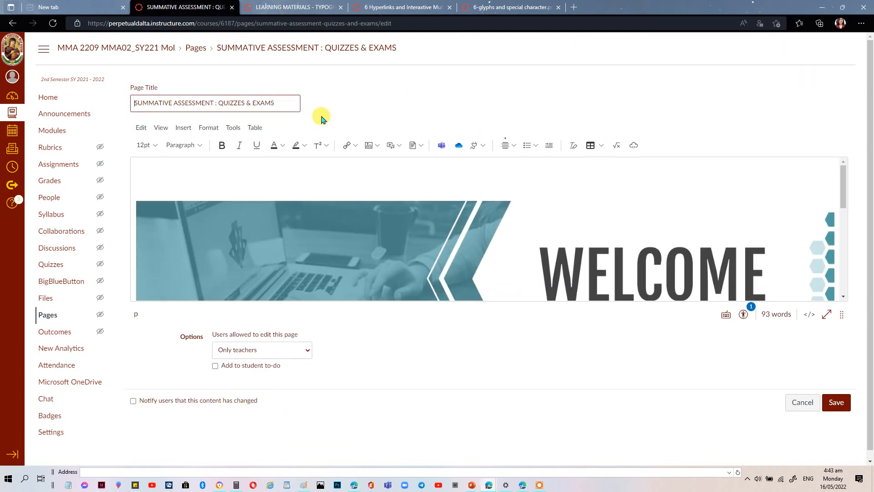
Step: Add the line "MIDTERM QUIZZES , EXAM AND ACTIVITIES" between the welcome banner and the Exercises / Activity section, followed by a blank line
{"action": "left_click", "coordinate": [843, 183]}
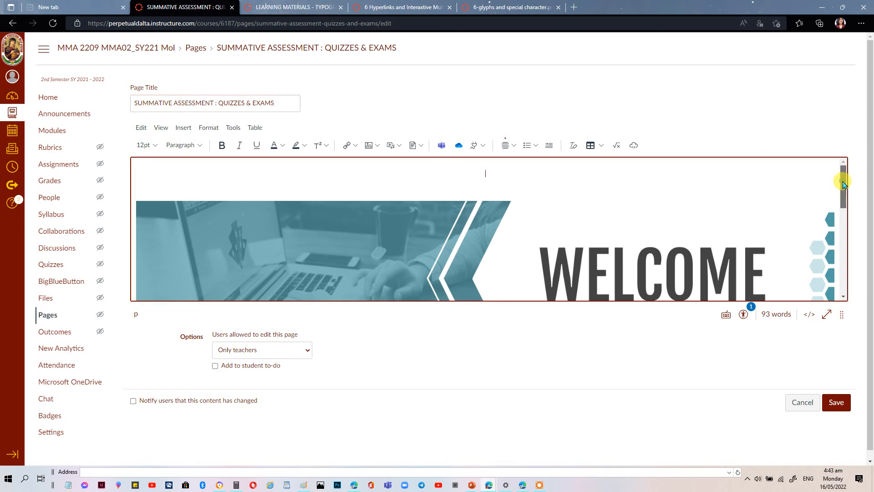
{"action": "left_click_drag", "start_coordinate": [843, 183], "coordinate": [843, 244]}
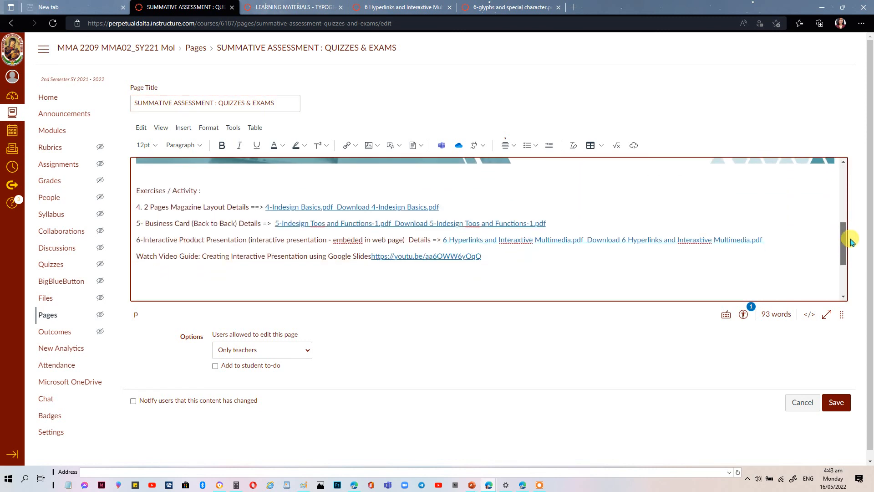
{"action": "left_click", "coordinate": [142, 176]}
{"action": "key", "text": "Return"}
{"action": "key", "text": "Return"}
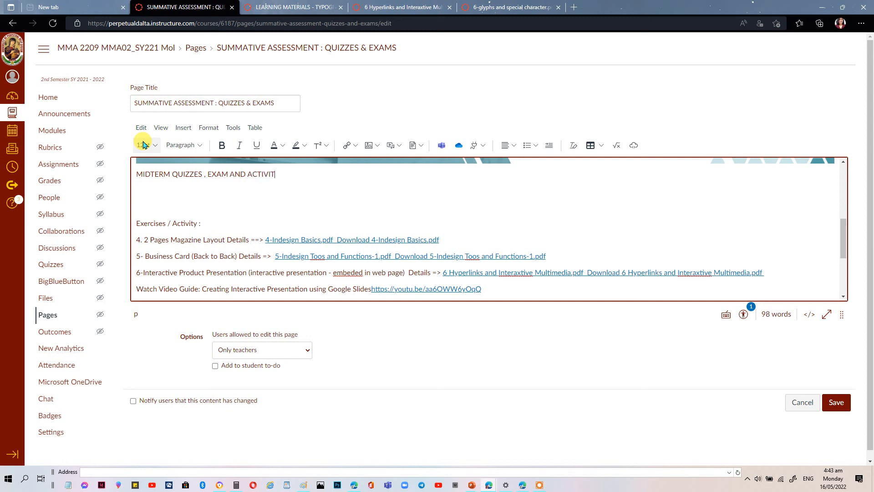
{"action": "key", "text": "Return"}
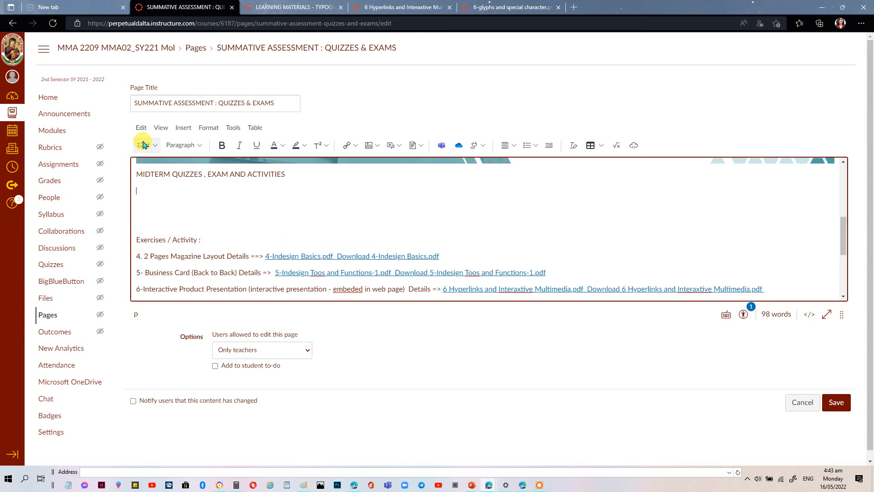
Step: Insert a course link to the quiz "Quiz 5 Indesign Tools" below the midterm heading
{"action": "left_click", "coordinate": [355, 146]}
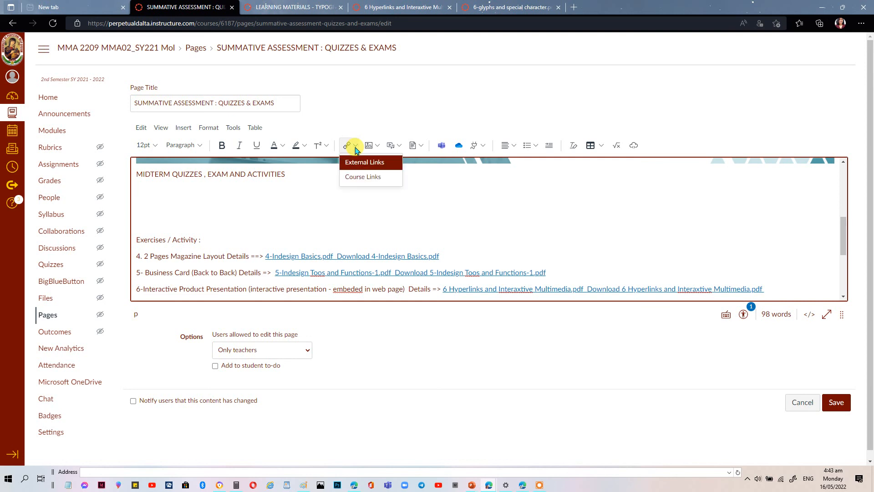
{"action": "left_click", "coordinate": [358, 179]}
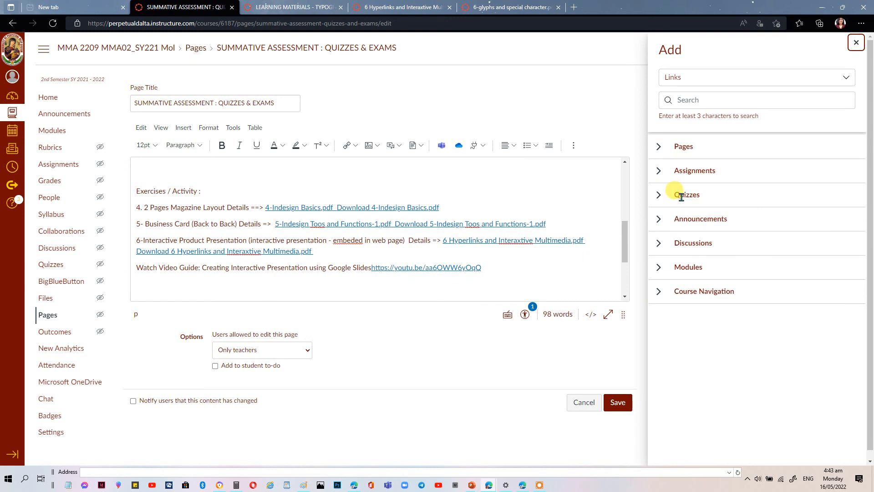
{"action": "left_click", "coordinate": [658, 196]}
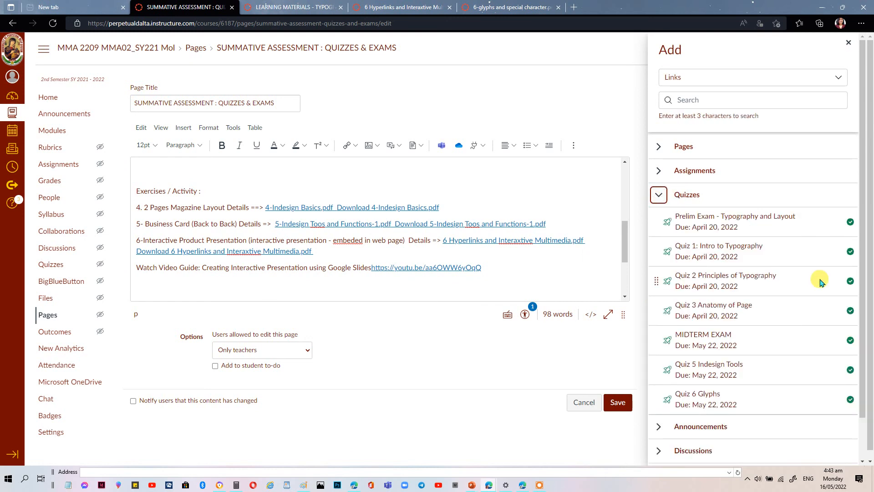
{"action": "left_click_drag", "start_coordinate": [864, 292], "coordinate": [865, 344]}
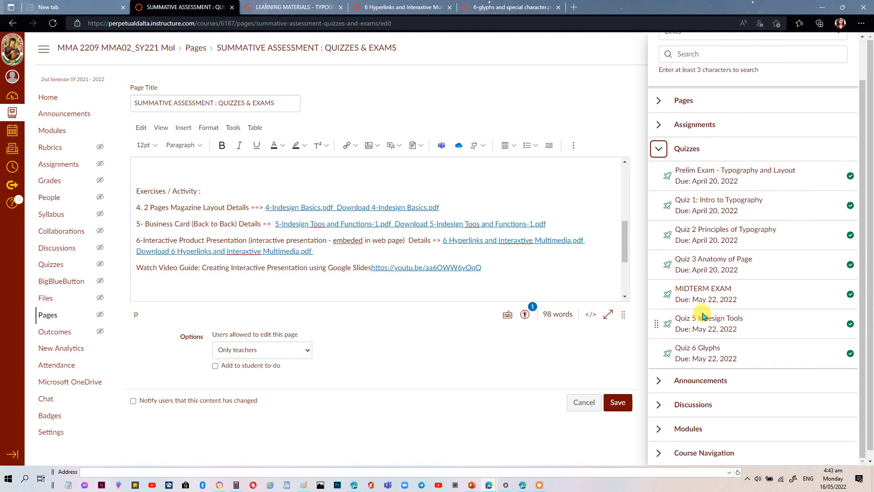
{"action": "left_click", "coordinate": [743, 323]}
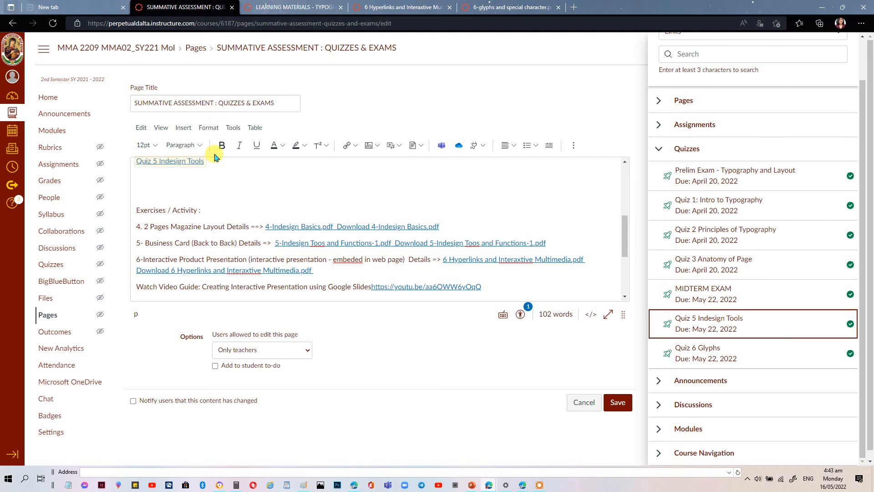
Step: Insert course links to "Quiz 6 Glyphs" and "MIDTERM EXAM" on separate lines below the Quiz 5 link
{"action": "left_click", "coordinate": [219, 168]}
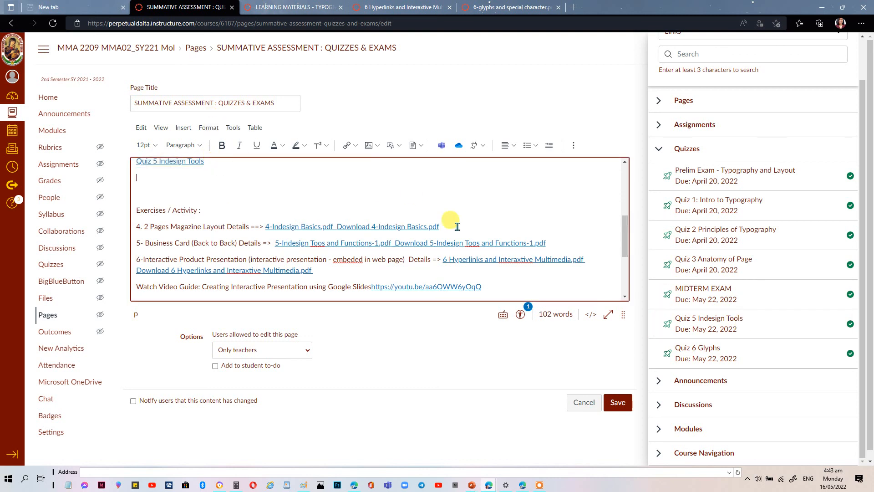
{"action": "left_click", "coordinate": [718, 353]}
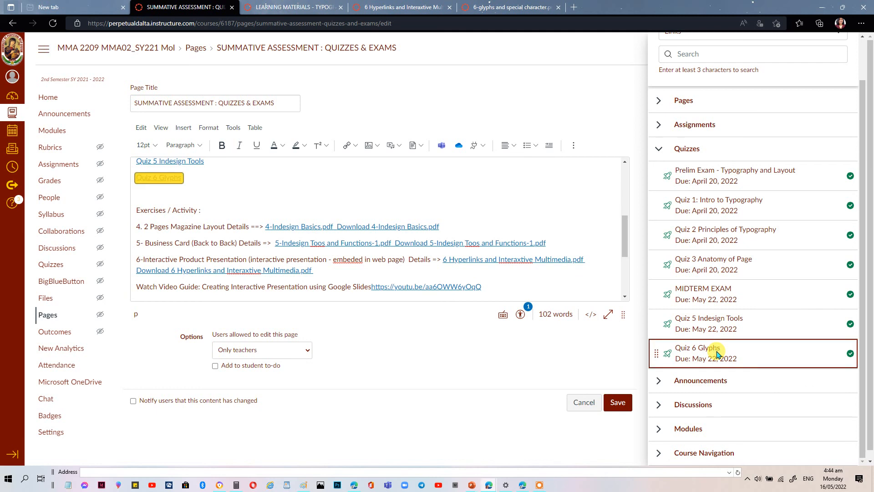
{"action": "left_click", "coordinate": [204, 176]}
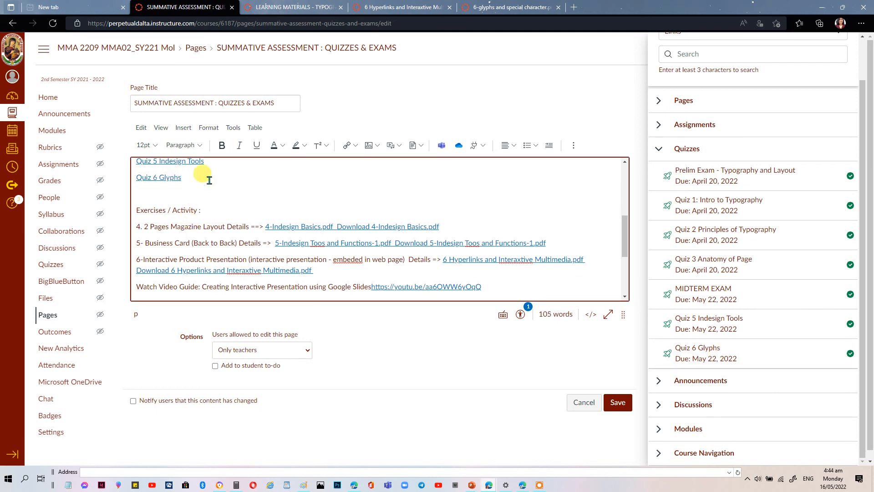
{"action": "key", "text": "Return"}
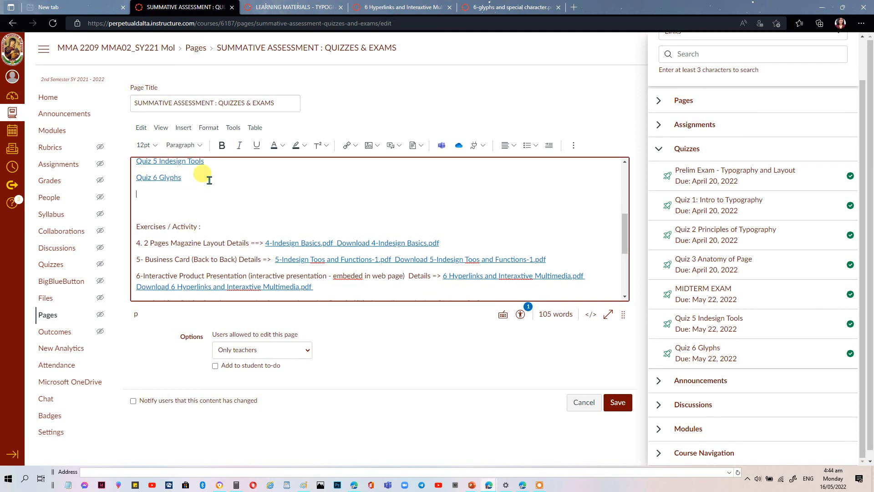
{"action": "left_click", "coordinate": [695, 297]}
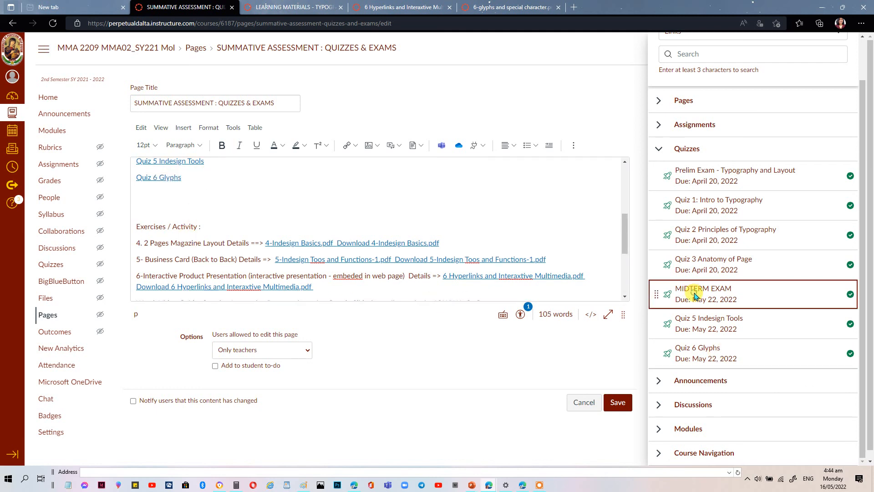
{"action": "left_click", "coordinate": [255, 208]}
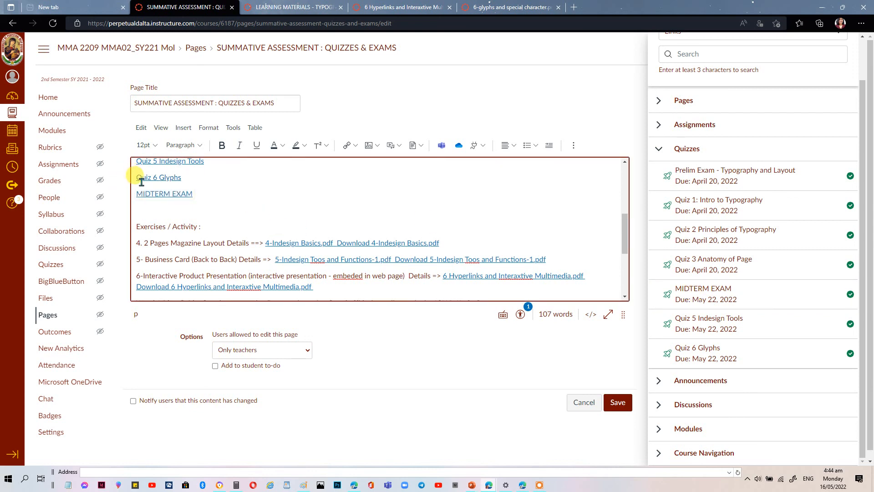
Step: Insert a course link to "Quiz 3 Anatomy of Page" on a new line above the Quiz 5 link and save the page
{"action": "left_click", "coordinate": [136, 161]}
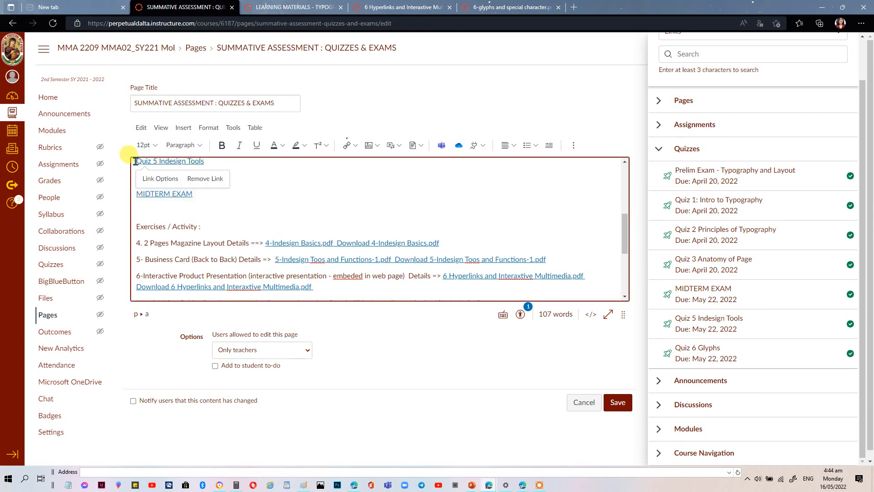
{"action": "key", "text": "Return"}
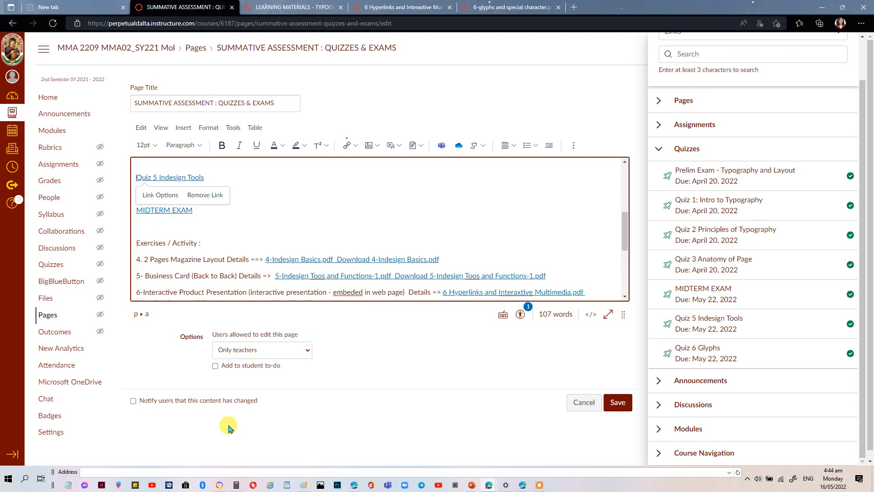
{"action": "left_click", "coordinate": [135, 162]}
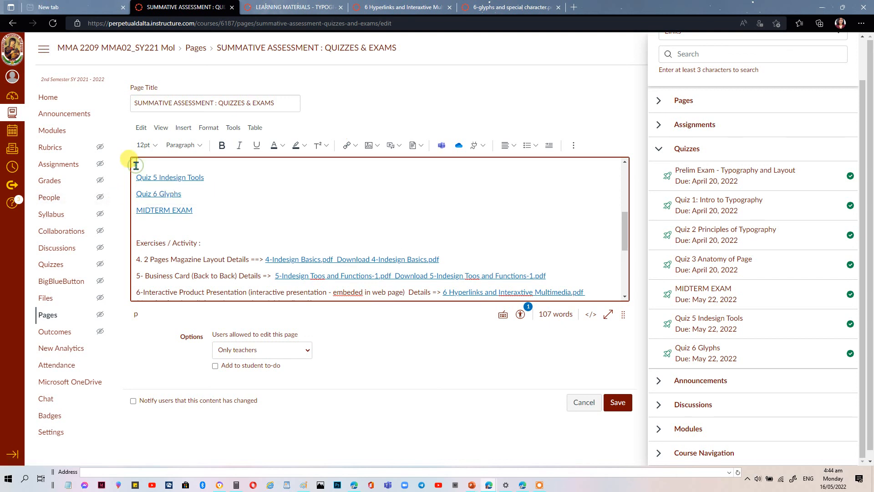
{"action": "left_click", "coordinate": [720, 266]}
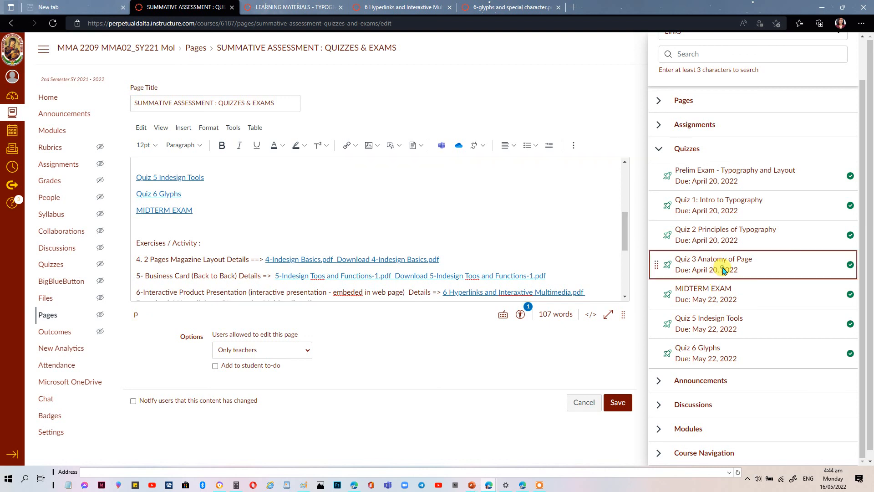
{"action": "left_click", "coordinate": [235, 162]}
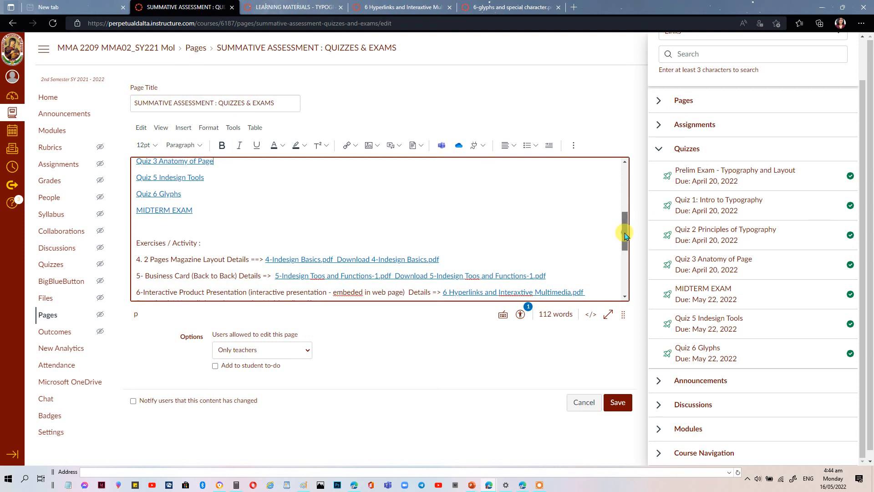
{"action": "left_click_drag", "start_coordinate": [624, 235], "coordinate": [623, 227]}
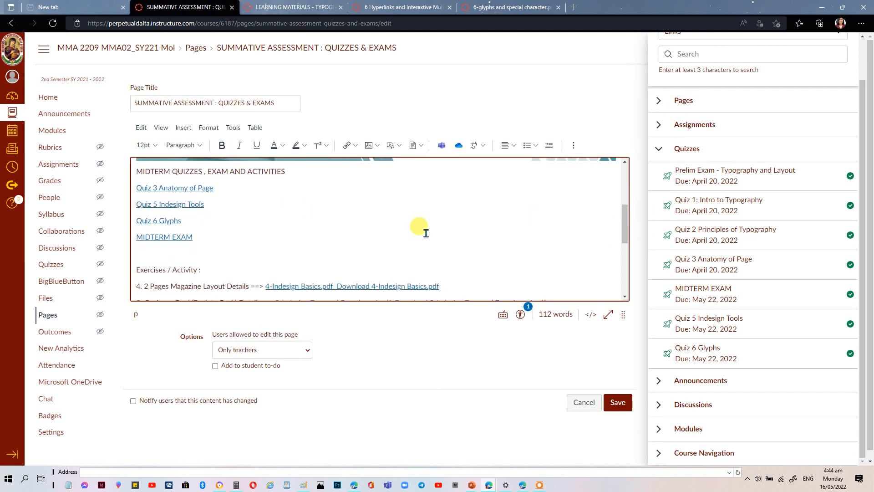
{"action": "left_click", "coordinate": [616, 403]}
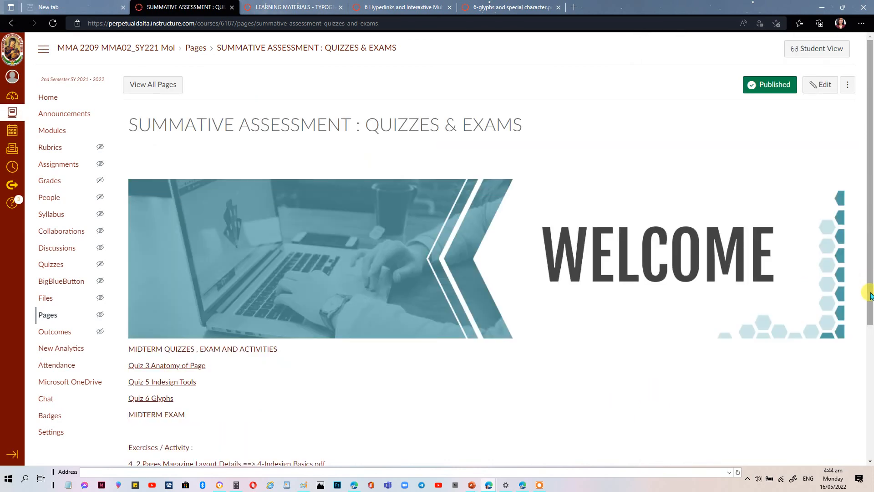
Step: Enlarge the midterm heading and the four quiz and exam links below it to 24pt and save the page
{"action": "left_click_drag", "start_coordinate": [870, 295], "coordinate": [871, 346]}
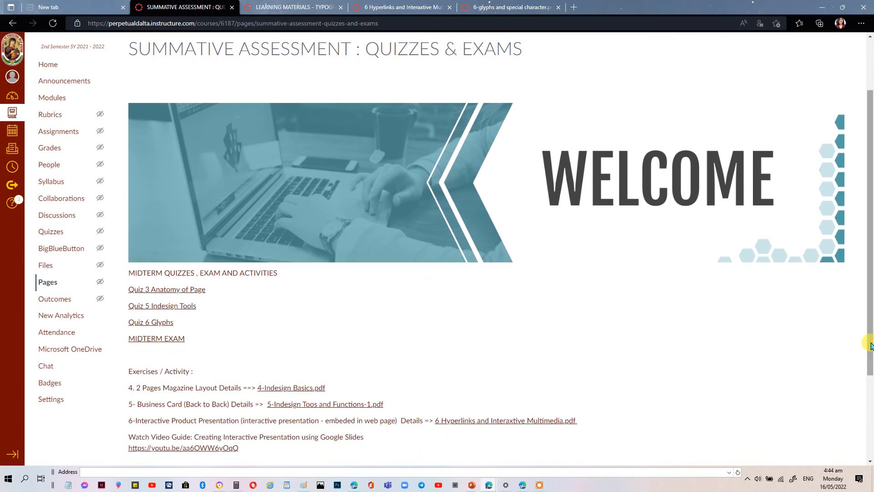
{"action": "left_click_drag", "start_coordinate": [871, 279], "coordinate": [870, 250]}
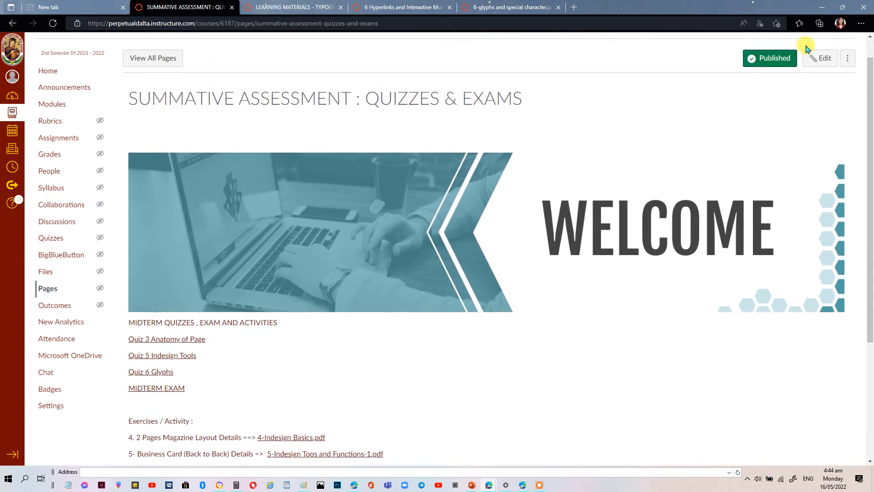
{"action": "left_click", "coordinate": [812, 62]}
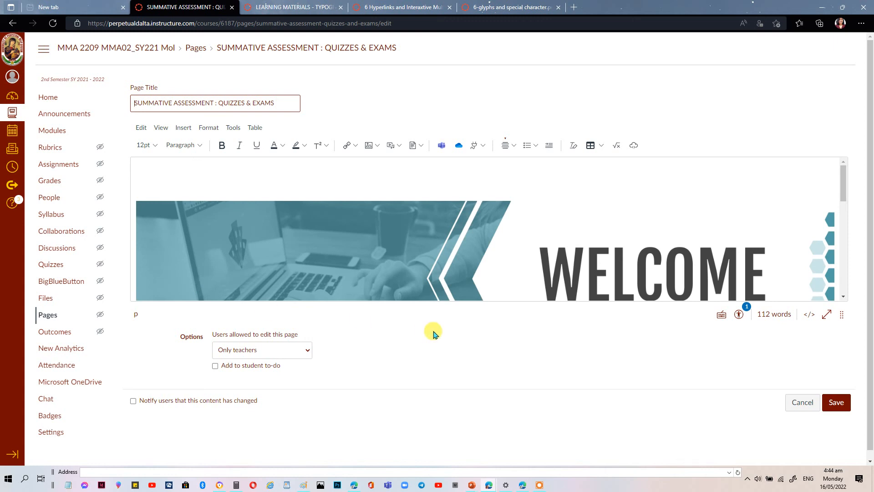
{"action": "left_click_drag", "start_coordinate": [843, 180], "coordinate": [850, 234]}
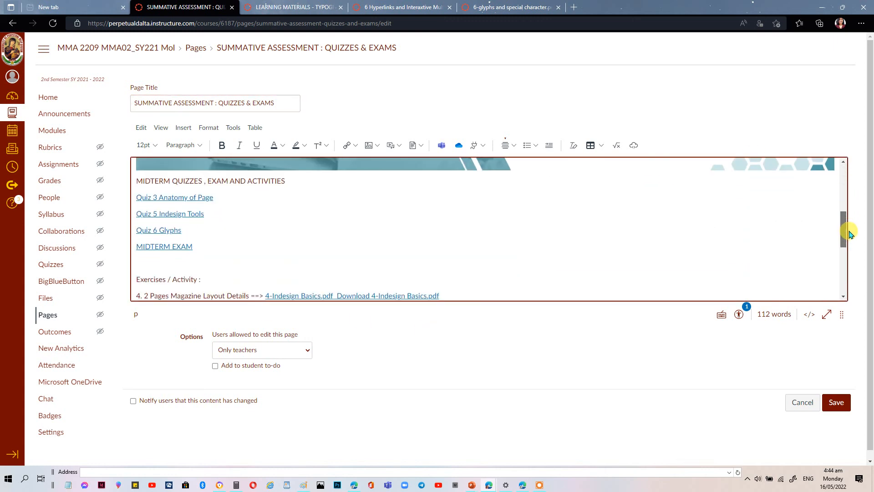
{"action": "left_click_drag", "start_coordinate": [201, 246], "coordinate": [130, 178]}
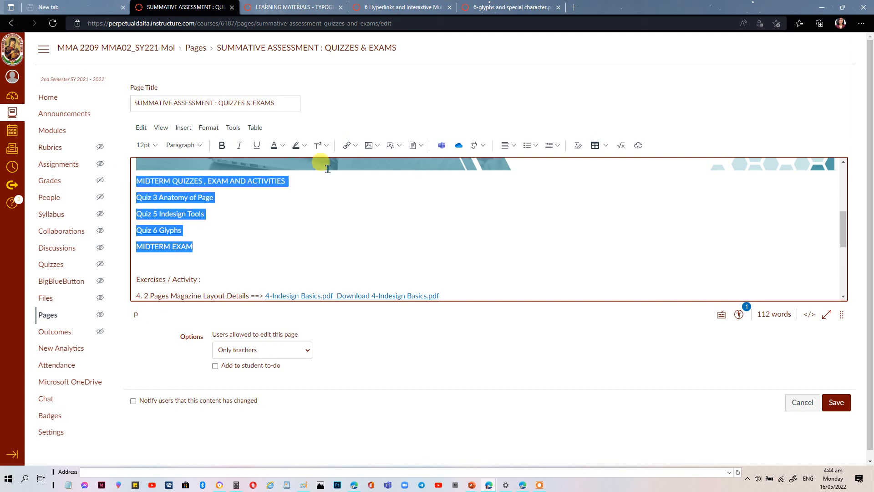
{"action": "left_click", "coordinate": [154, 145]}
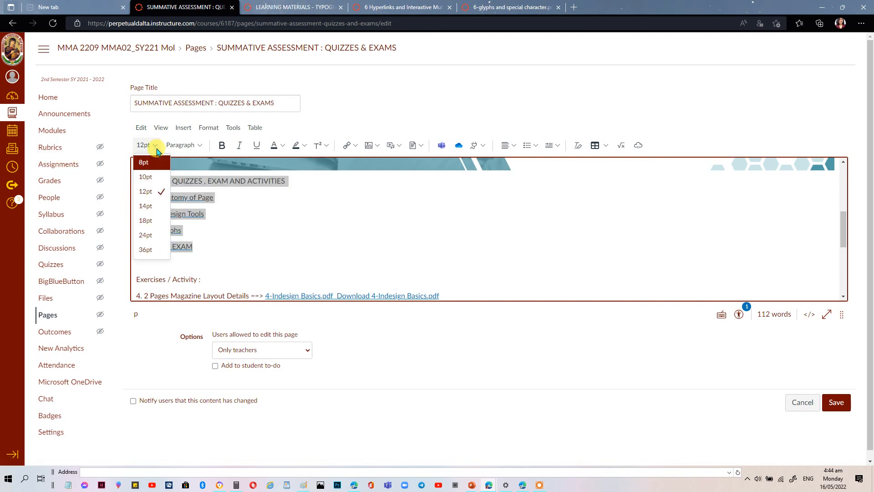
{"action": "left_click", "coordinate": [147, 235]}
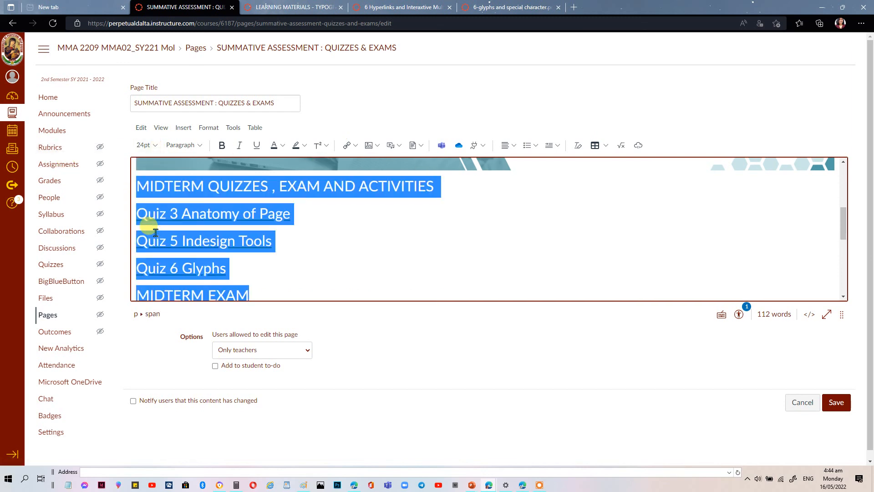
{"action": "left_click", "coordinate": [837, 402]}
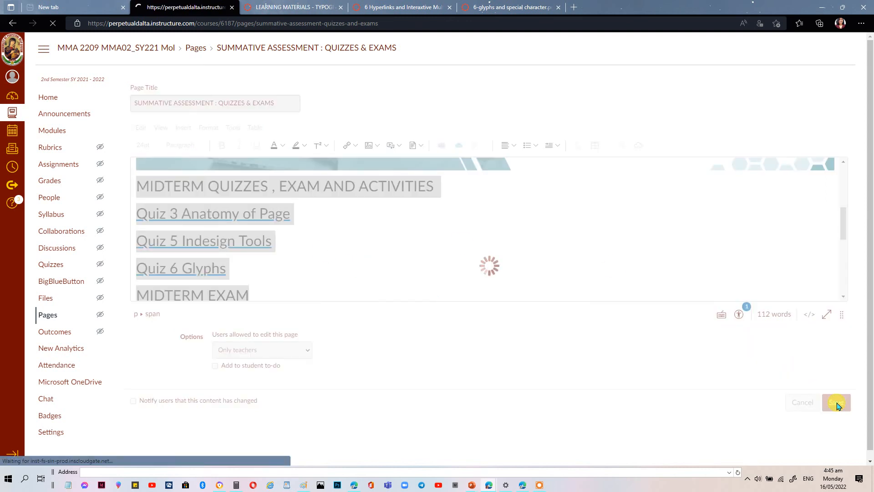
Step: Reopen the summative assessment page from the course front page to check the midterm links
{"action": "left_click", "coordinate": [49, 319]}
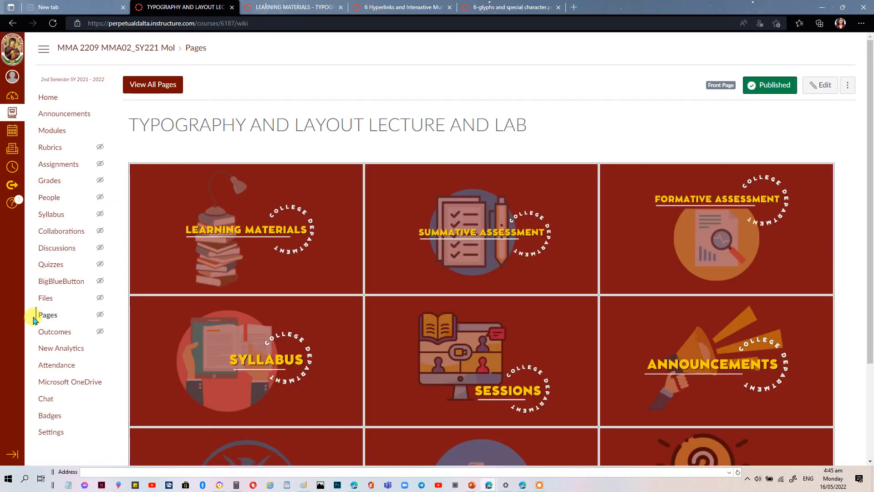
{"action": "left_click", "coordinate": [483, 234]}
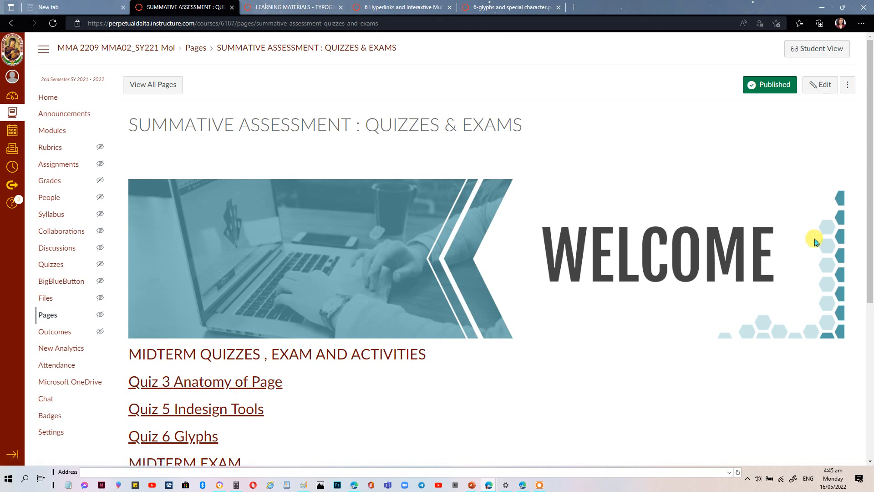
{"action": "scroll", "coordinate": [870, 246], "scroll_direction": "down", "scroll_amount": 1}
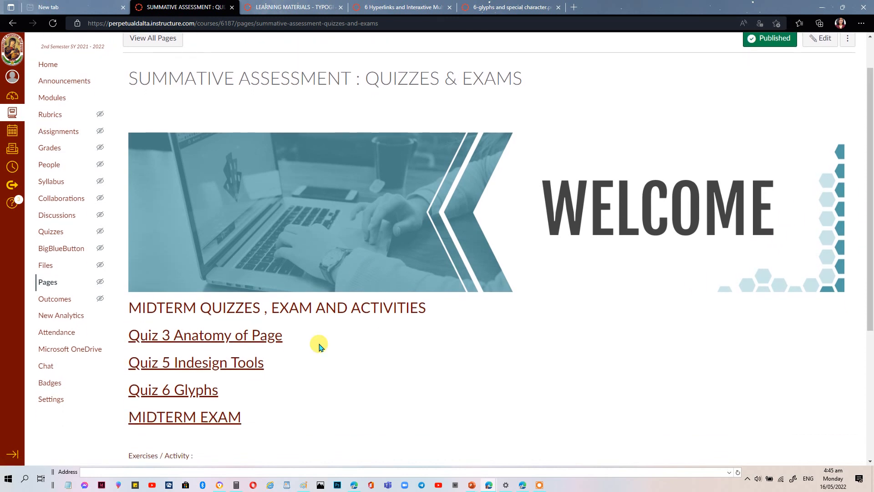
Step: Follow the "Quiz 3 Anatomy of Page" link and preview the quiz
{"action": "left_click", "coordinate": [236, 342]}
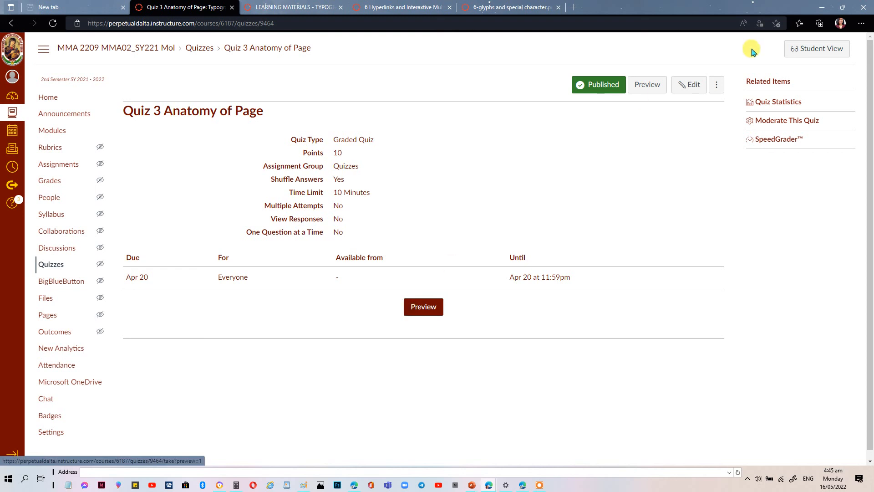
{"action": "left_click", "coordinate": [423, 307]}
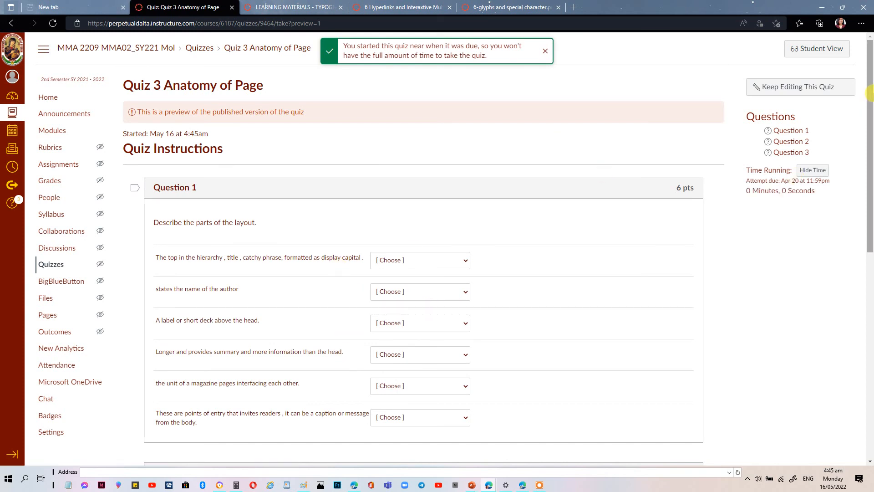
{"action": "left_click_drag", "start_coordinate": [868, 110], "coordinate": [869, 111]}
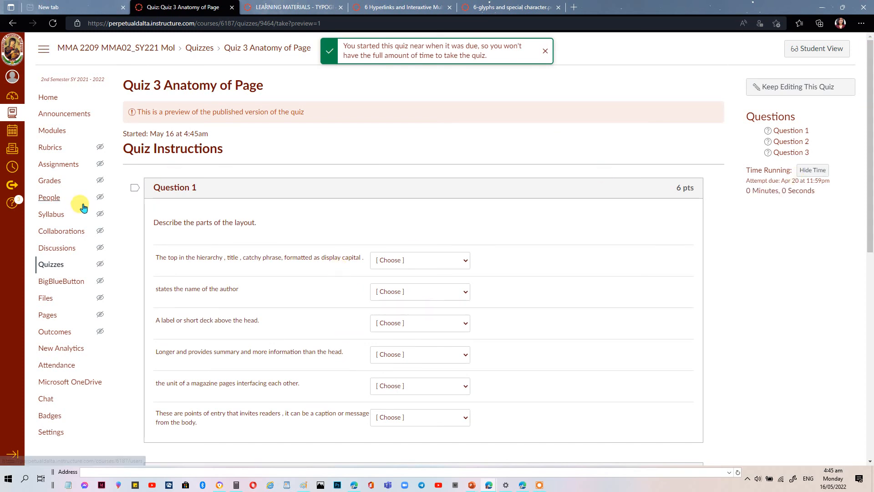
Step: Return to the course's list of quizzes
{"action": "left_click", "coordinate": [50, 264]}
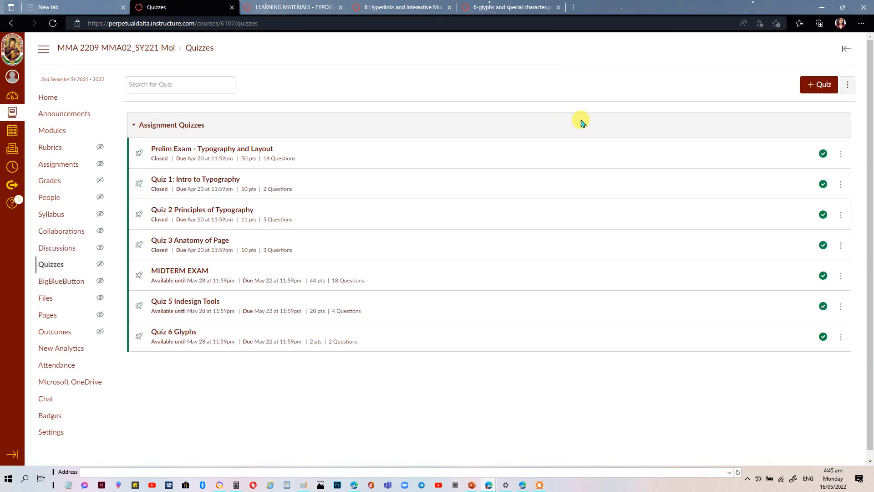
{"action": "left_click", "coordinate": [540, 485]}
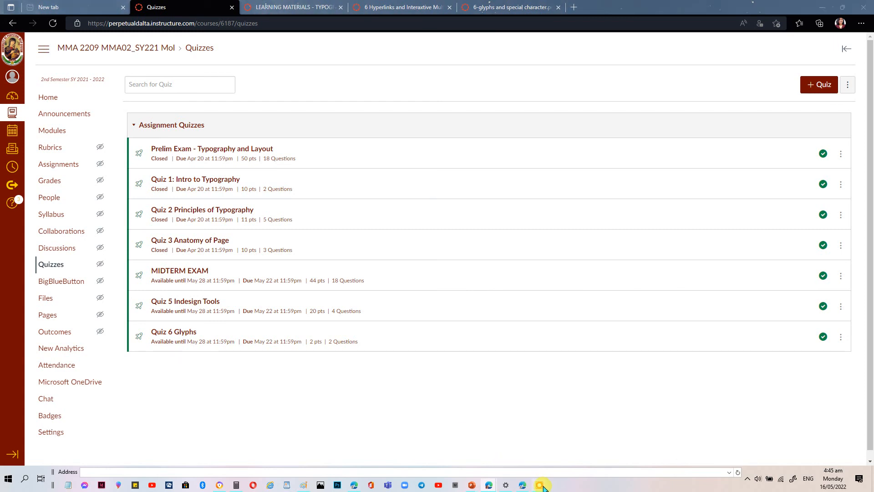